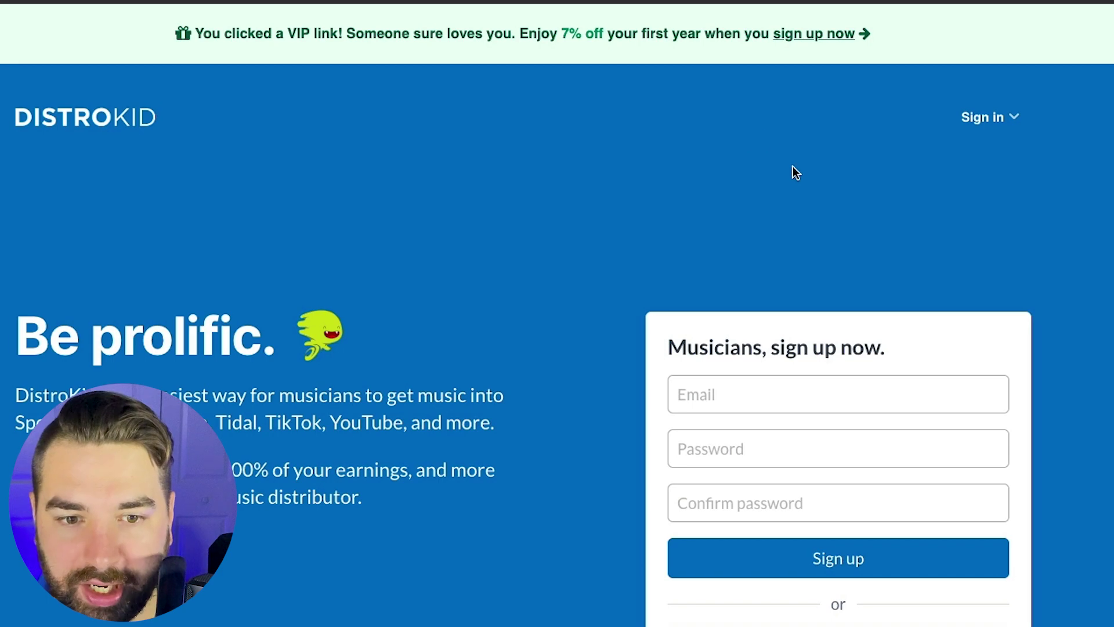
# - Scroll down the DistroKid home page toward the Musician, Musician Plus and Ultimate pricing plans
pyautogui.scroll(-1, 858, 279)
pyautogui.scroll(-2, 839, 349)
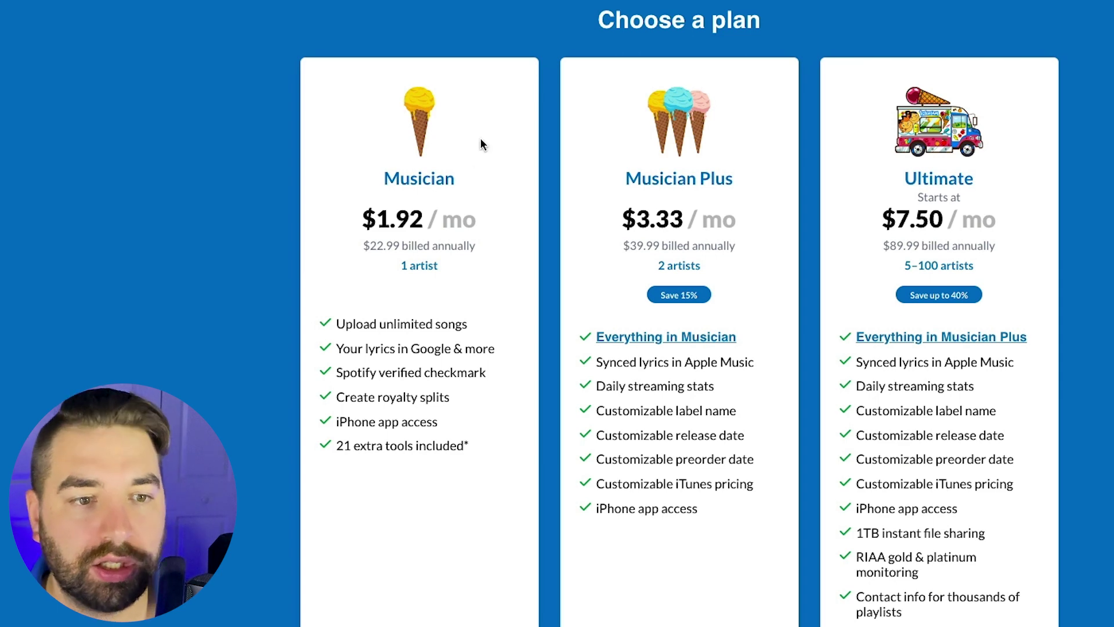
pyautogui.scroll(-1, 455, 181)
pyautogui.scroll(-2, 455, 179)
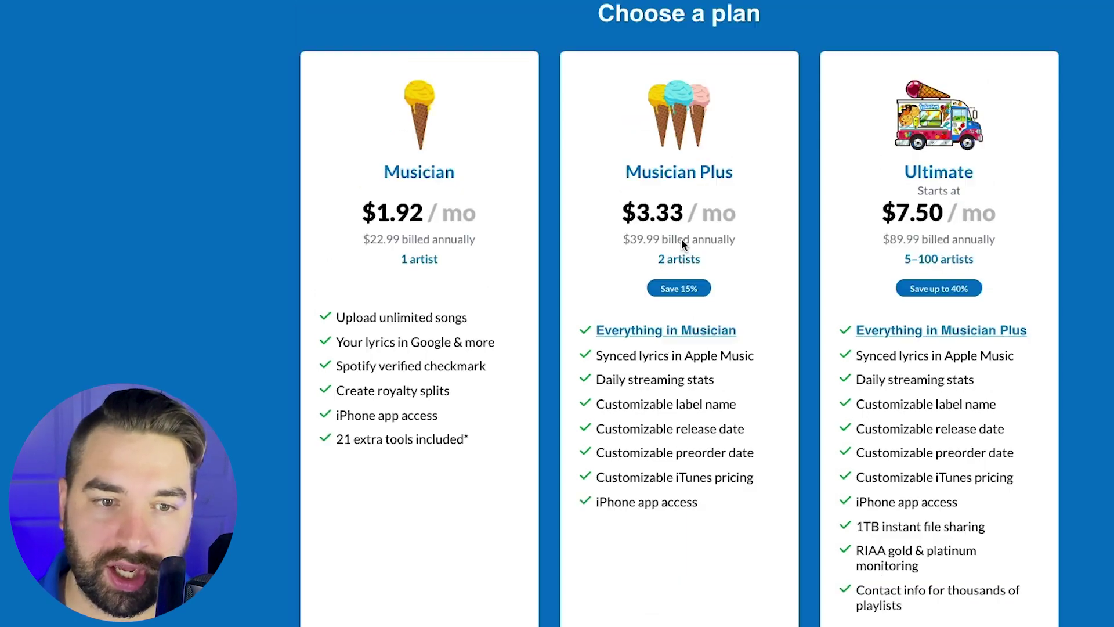
pyautogui.scroll(-1, 783, 286)
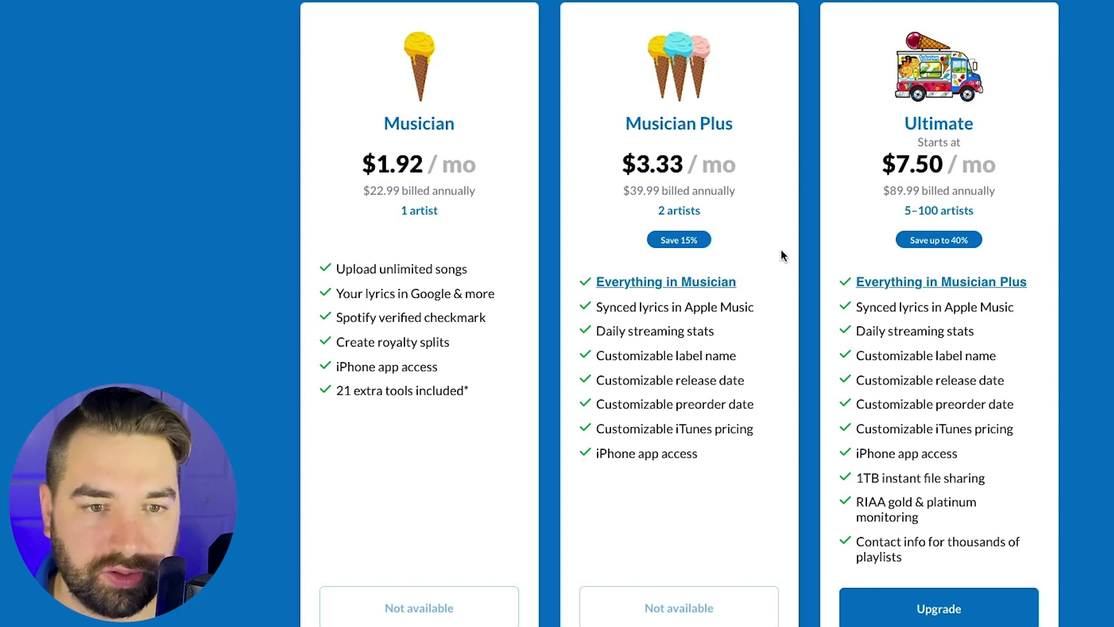
pyautogui.scroll(-1, 775, 253)
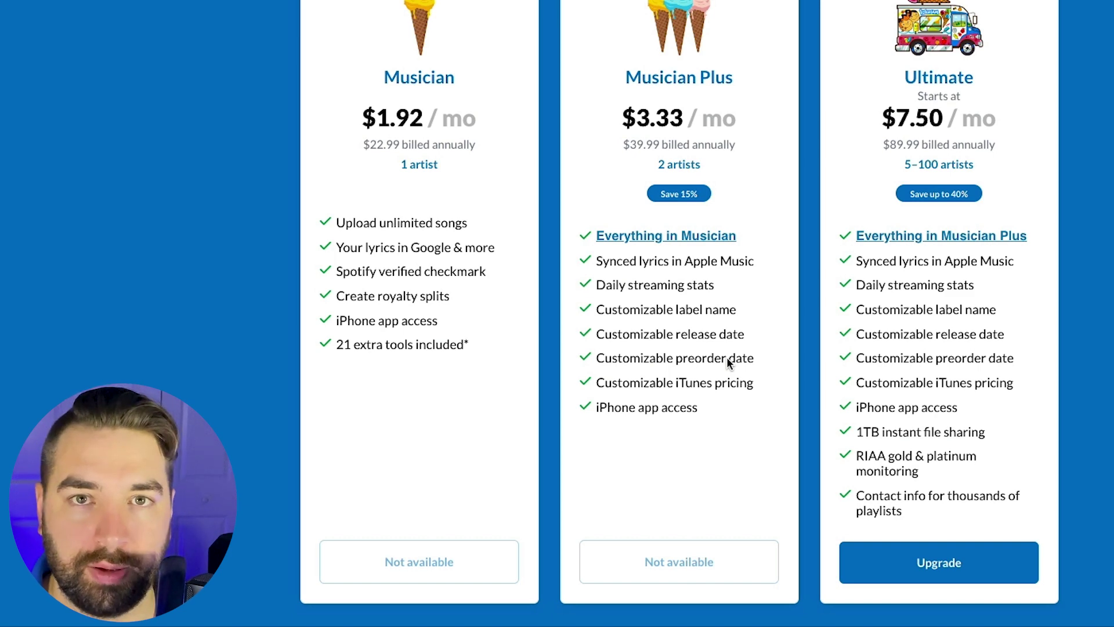
pyautogui.scroll(-1, 723, 352)
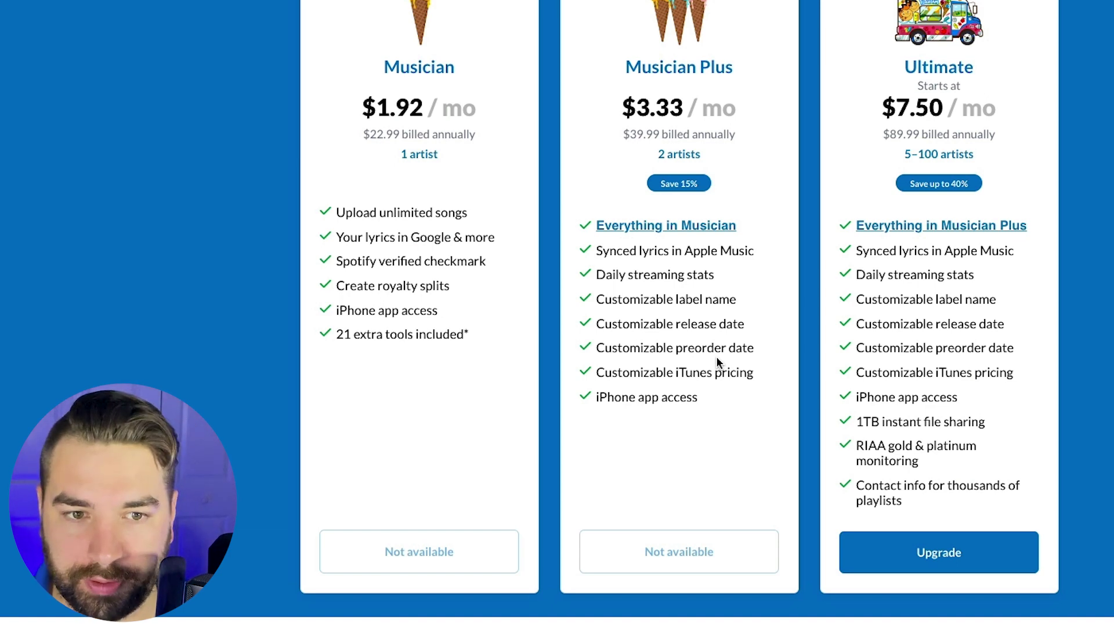
pyautogui.scroll(3, 716, 357)
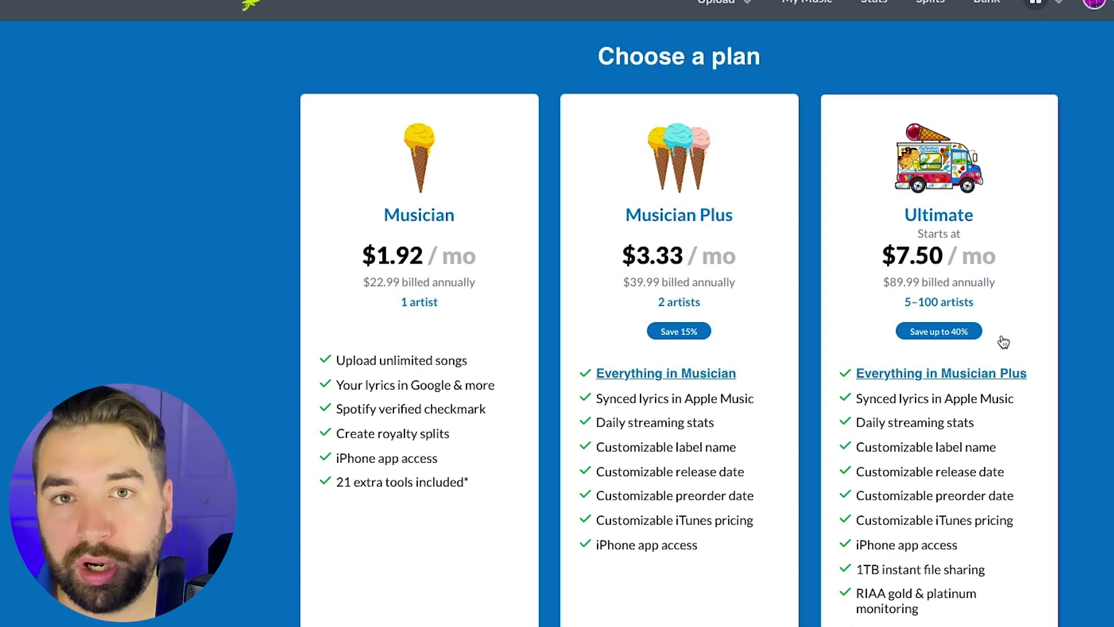
pyautogui.scroll(-1, 1053, 431)
pyautogui.scroll(-2, 1052, 432)
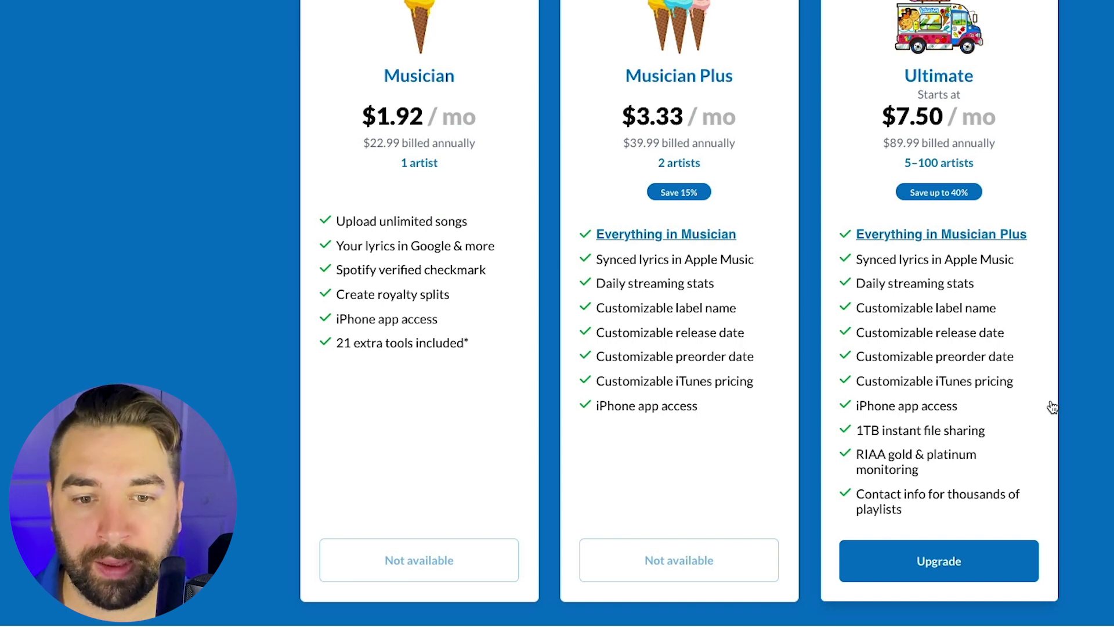
pyautogui.scroll(-1, 916, 412)
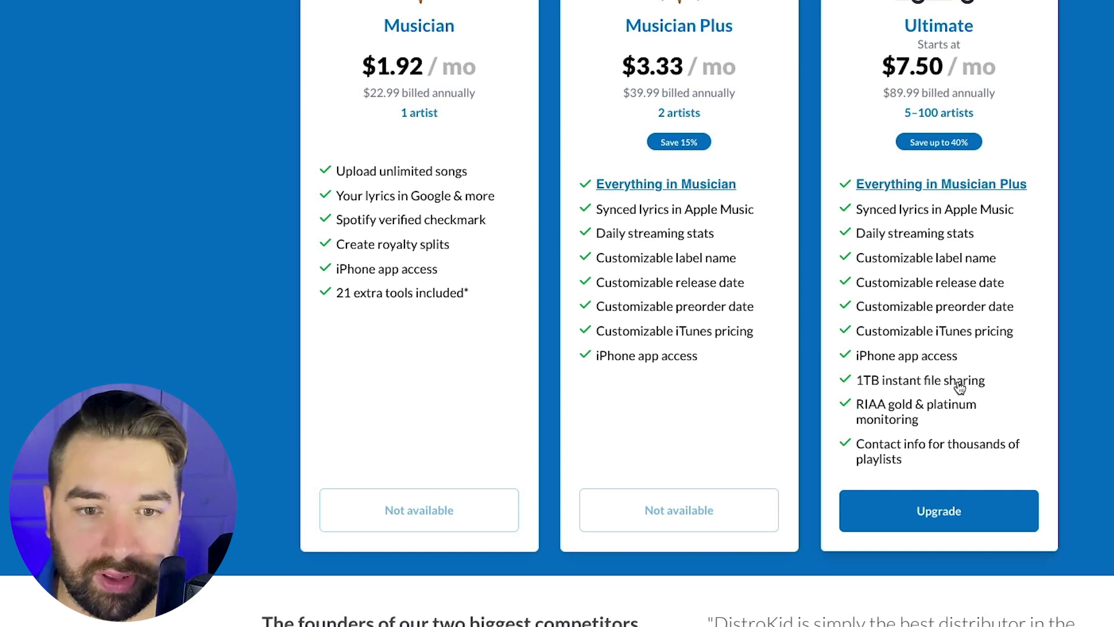
pyautogui.scroll(-1, 1038, 413)
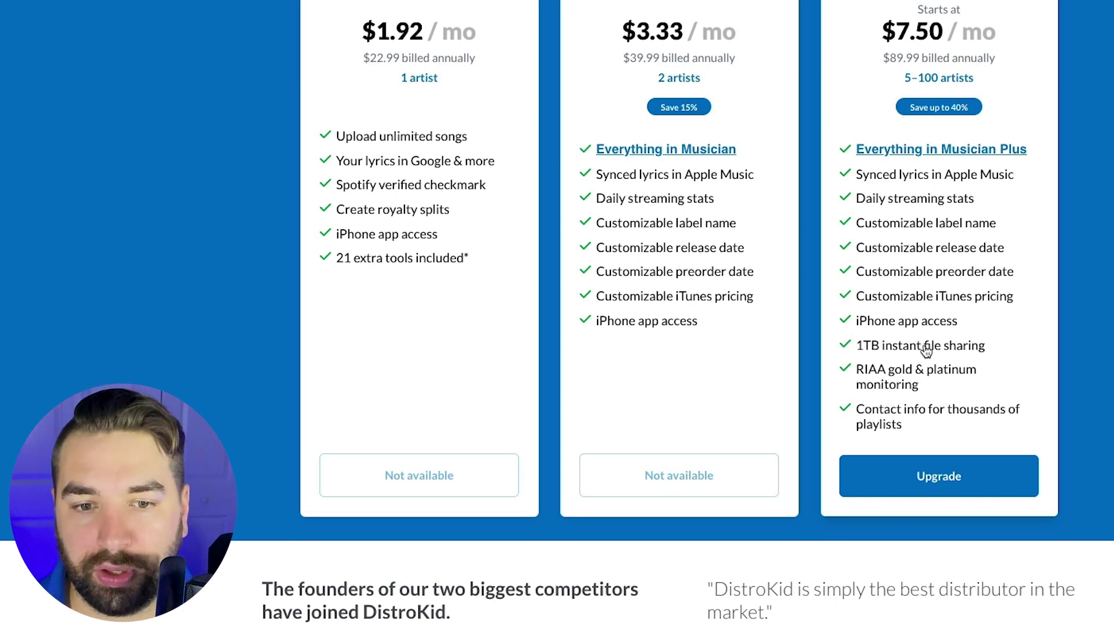
pyautogui.scroll(3, 938, 343)
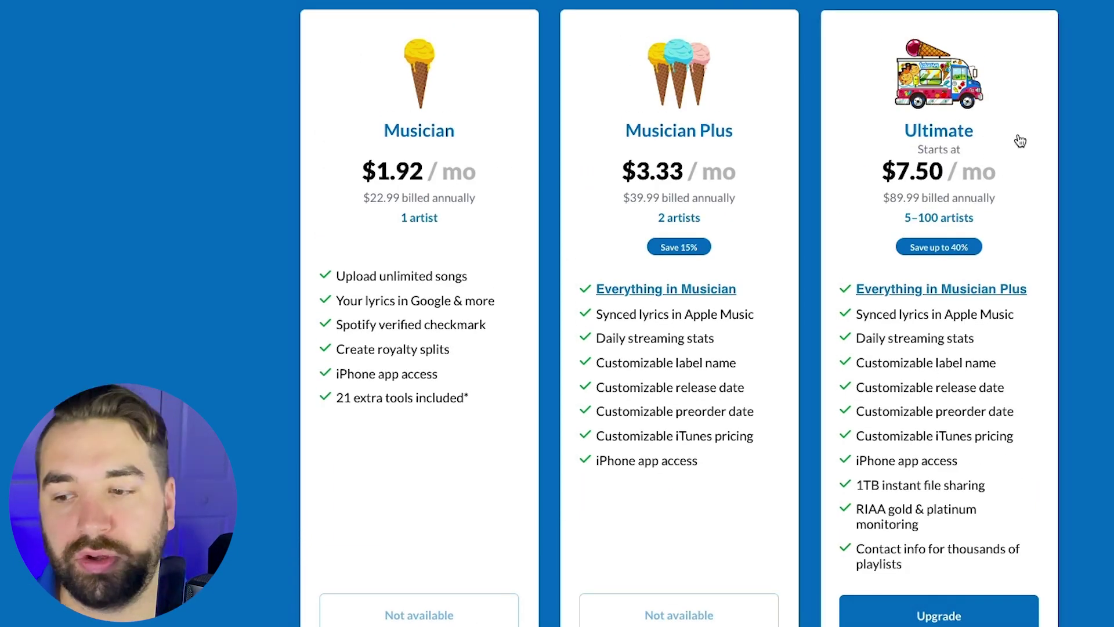
pyautogui.scroll(2, 1019, 141)
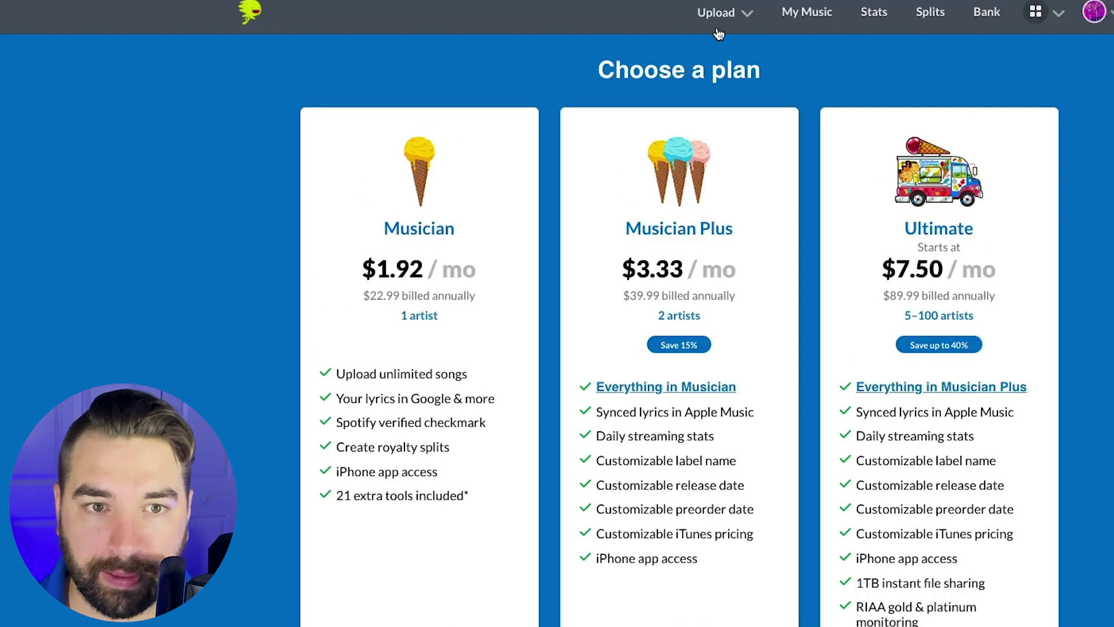
# - Start a new music upload with TikTok Commercial Music Library added, confirming 100% publishing ownership
pyautogui.click(744, 18)
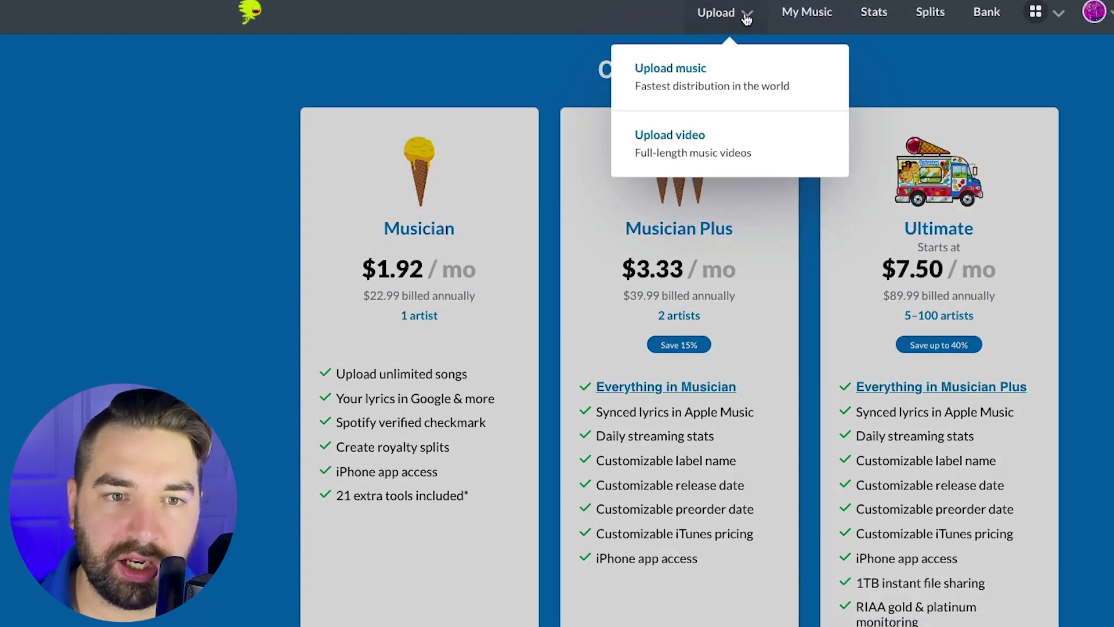
pyautogui.click(675, 69)
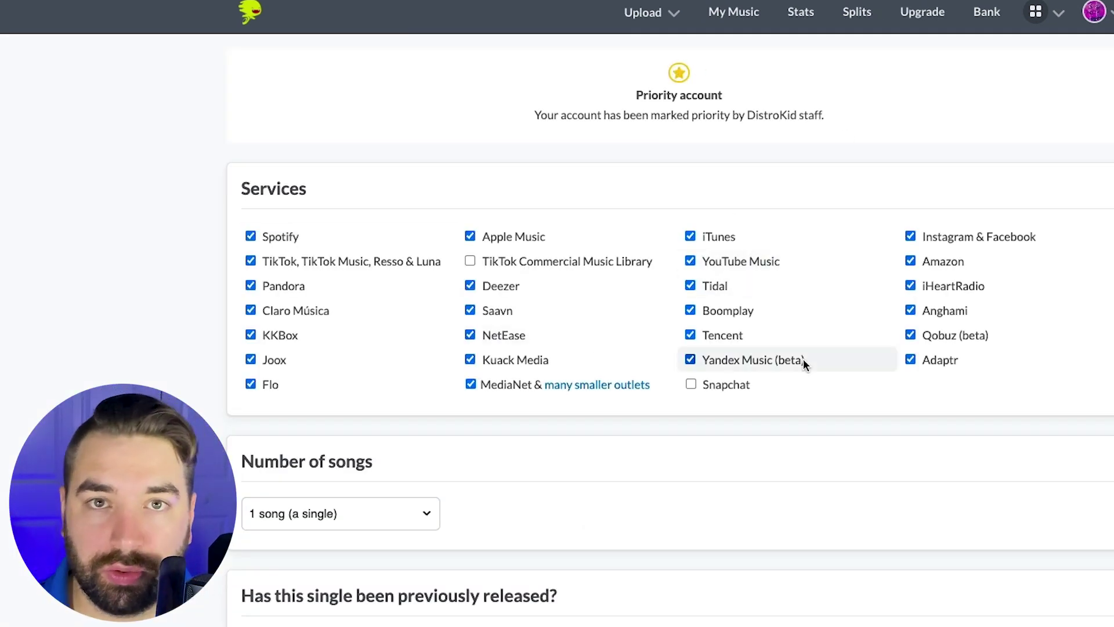
pyautogui.click(470, 262)
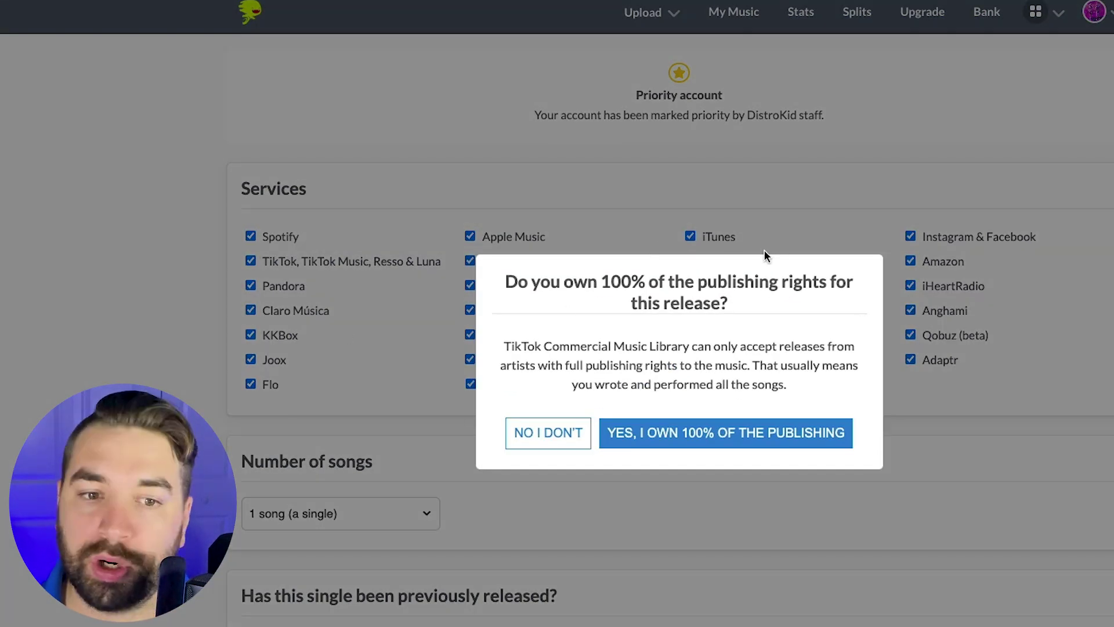
pyautogui.click(719, 430)
pyautogui.scroll(-5, 734, 430)
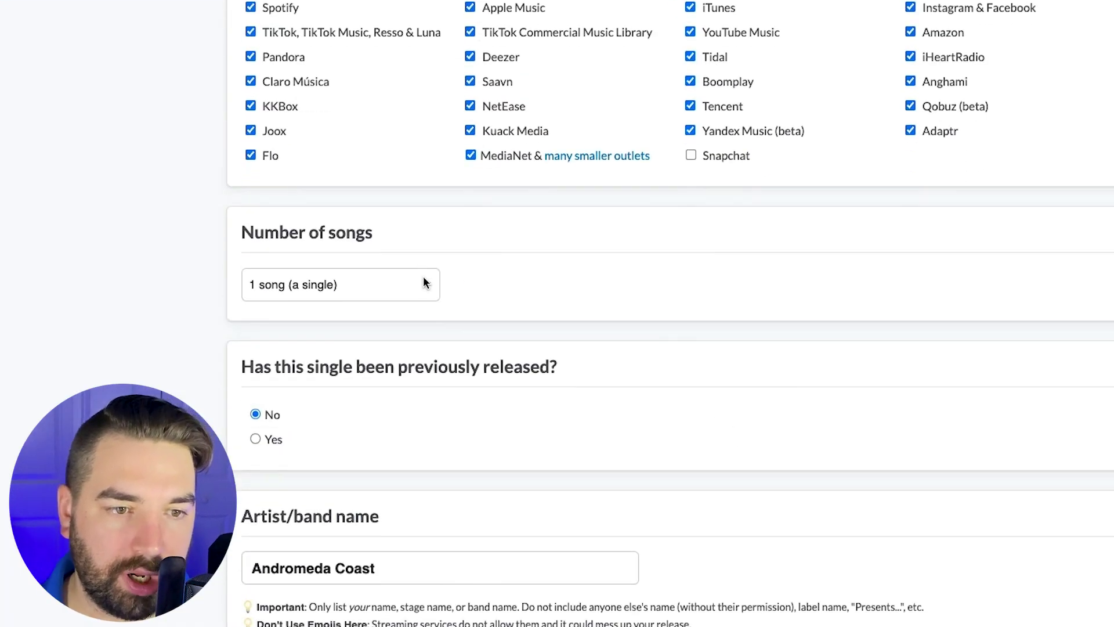
pyautogui.scroll(-1, 426, 278)
pyautogui.click(406, 228)
pyautogui.scroll(-5, 325, 534)
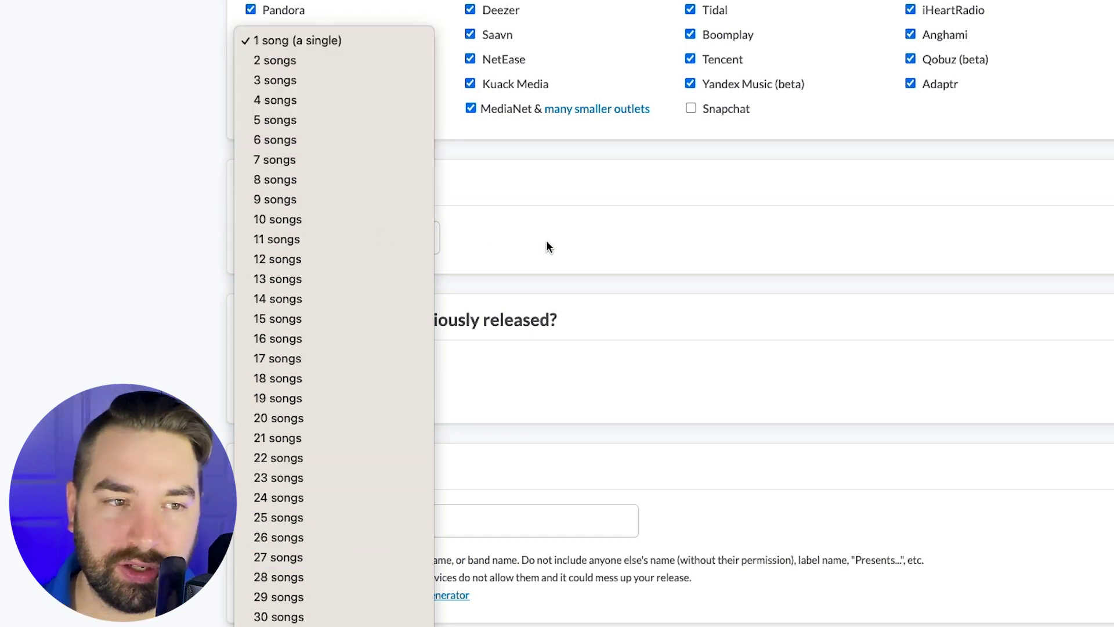
pyautogui.click(601, 199)
pyautogui.scroll(-2, 413, 238)
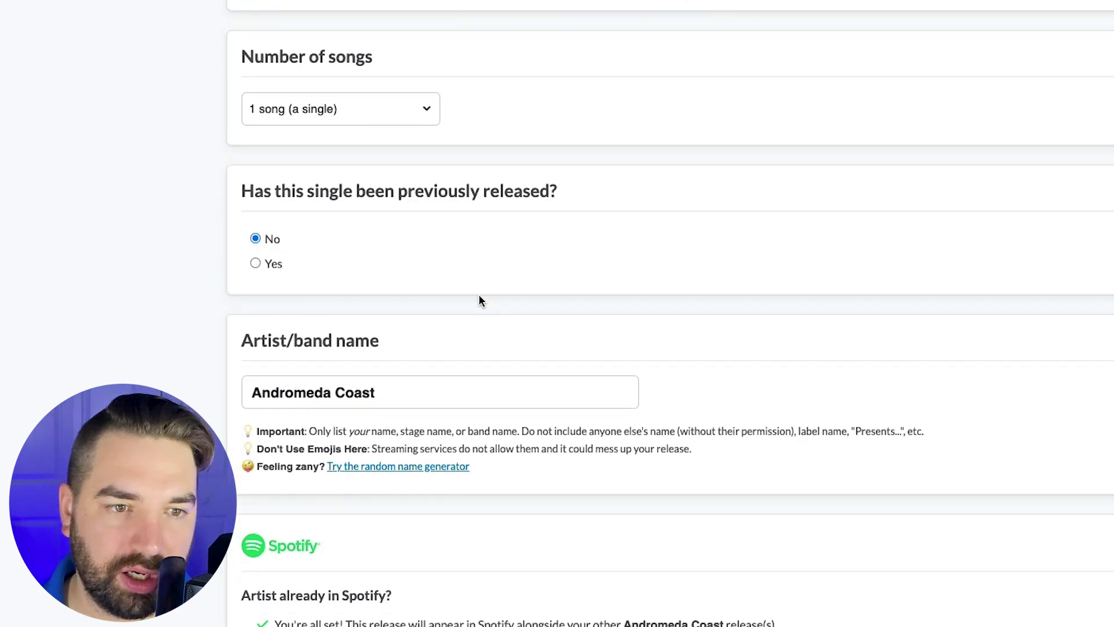
pyautogui.scroll(-5, 402, 238)
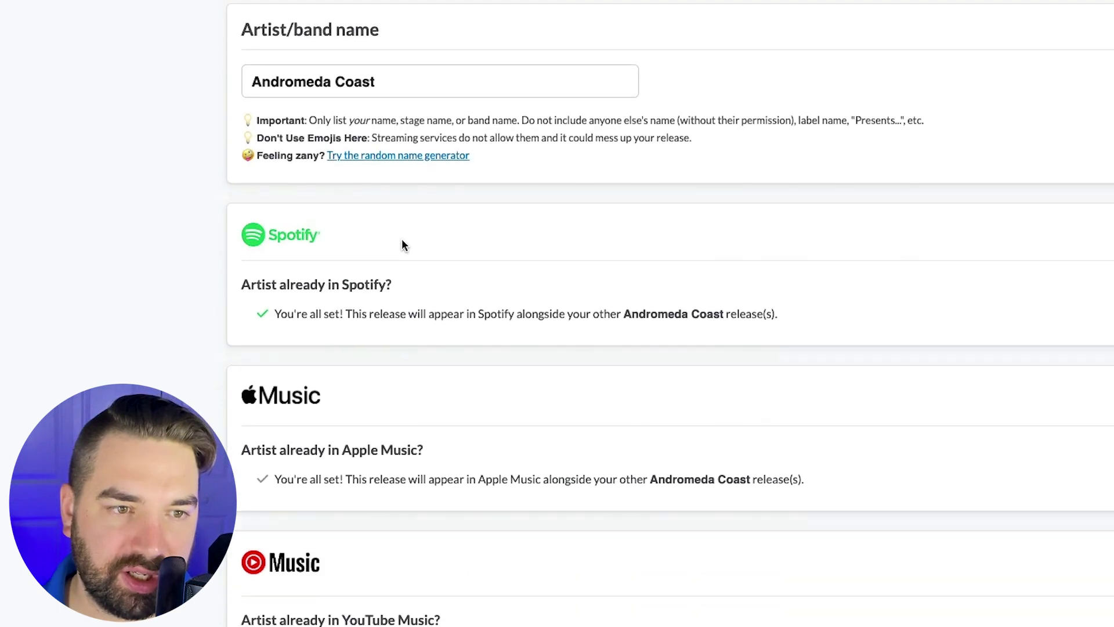
pyautogui.scroll(1, 402, 238)
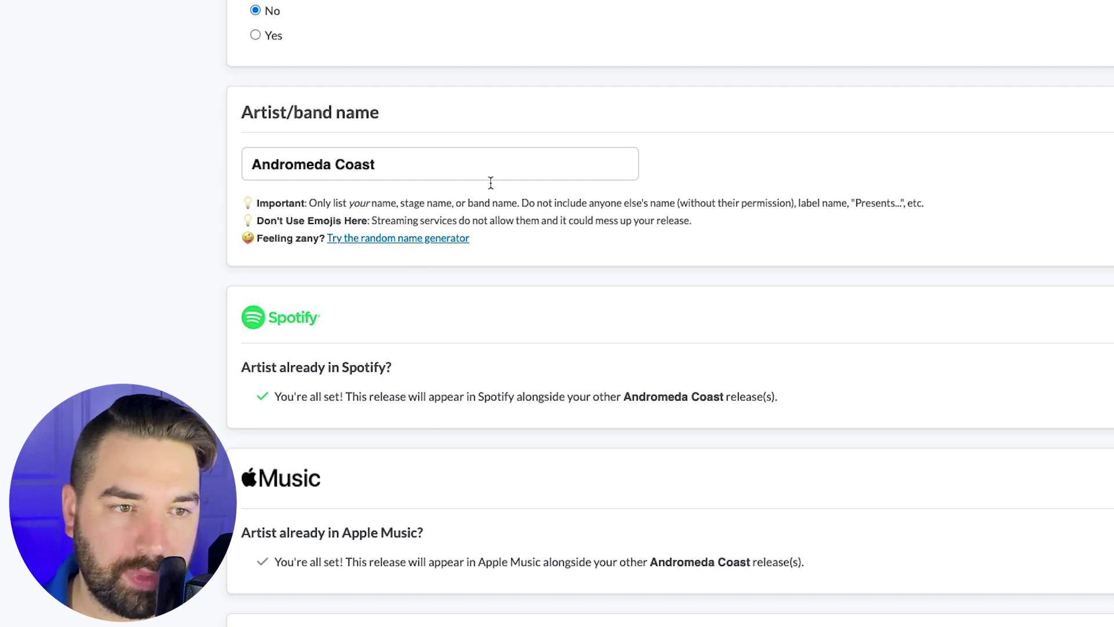
pyautogui.scroll(-3, 550, 194)
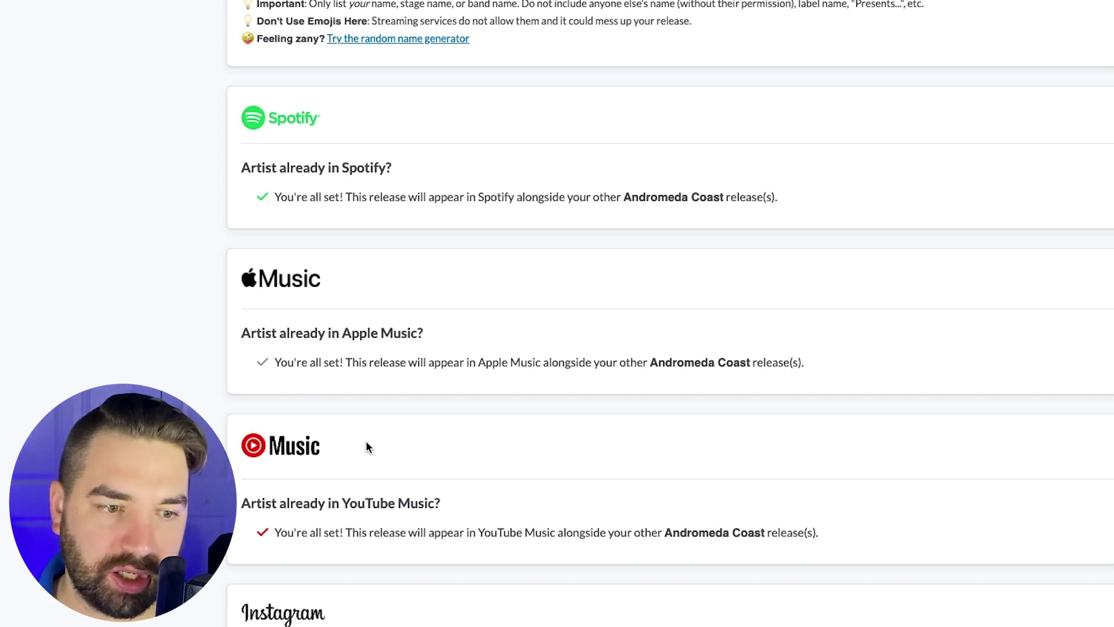
pyautogui.scroll(-2, 505, 344)
pyautogui.scroll(15, 499, 340)
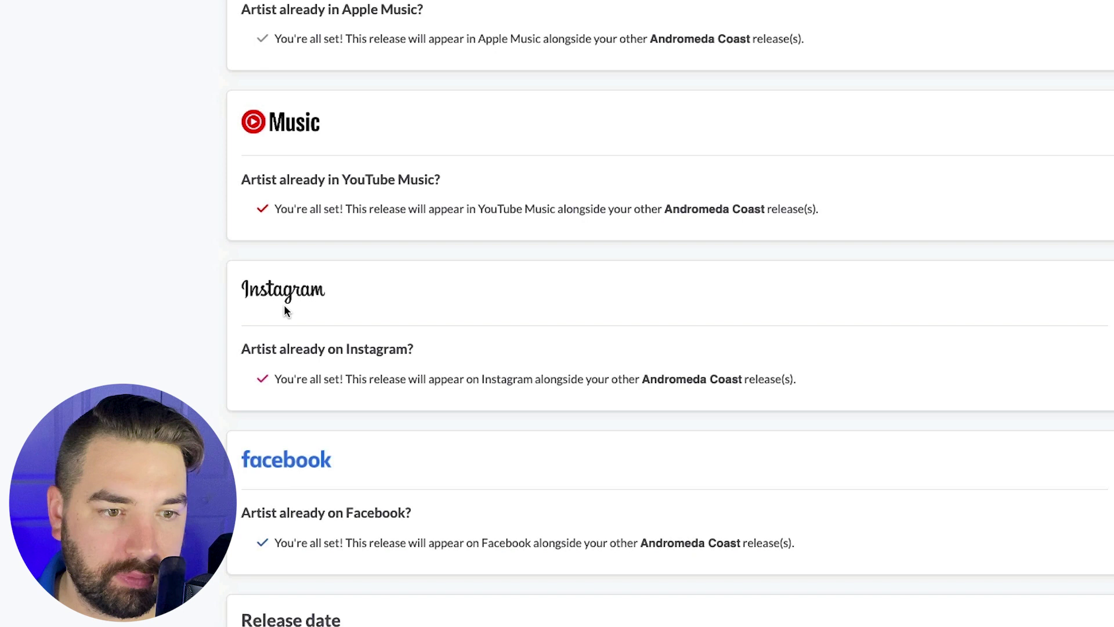
pyautogui.scroll(-4, 412, 281)
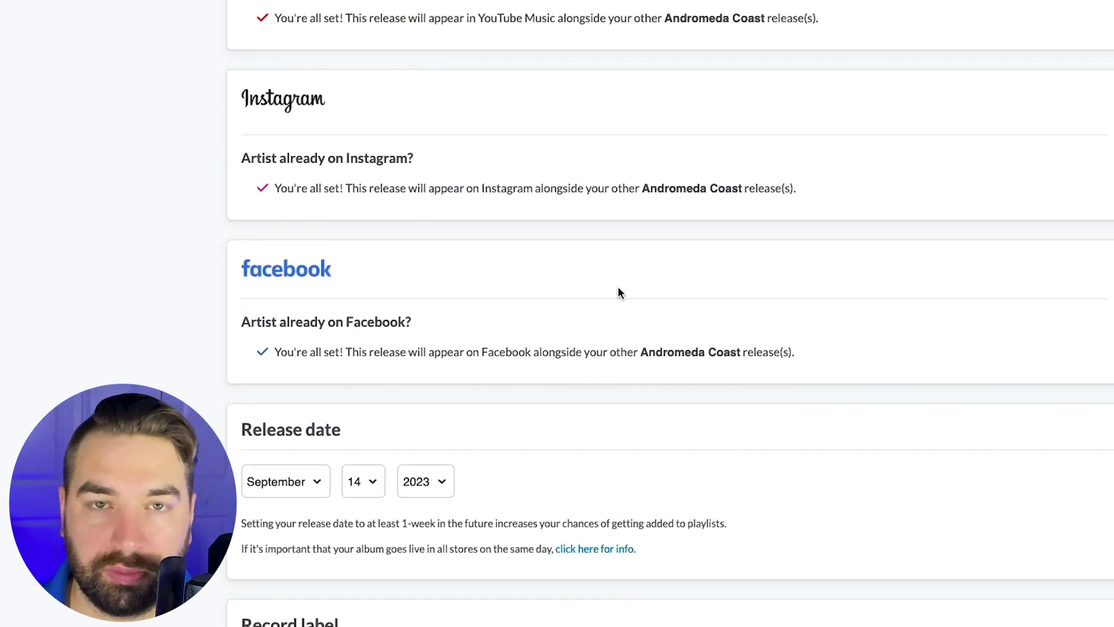
pyautogui.scroll(-4, 617, 286)
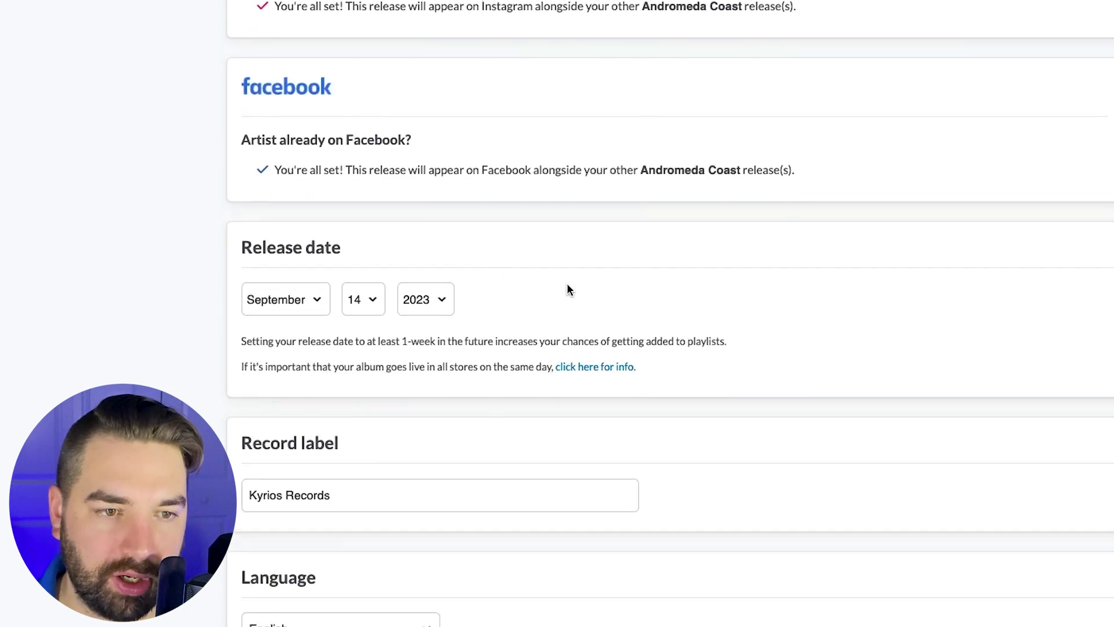
pyautogui.scroll(6, 595, 232)
pyautogui.scroll(5, 445, 227)
pyautogui.scroll(-10, 446, 227)
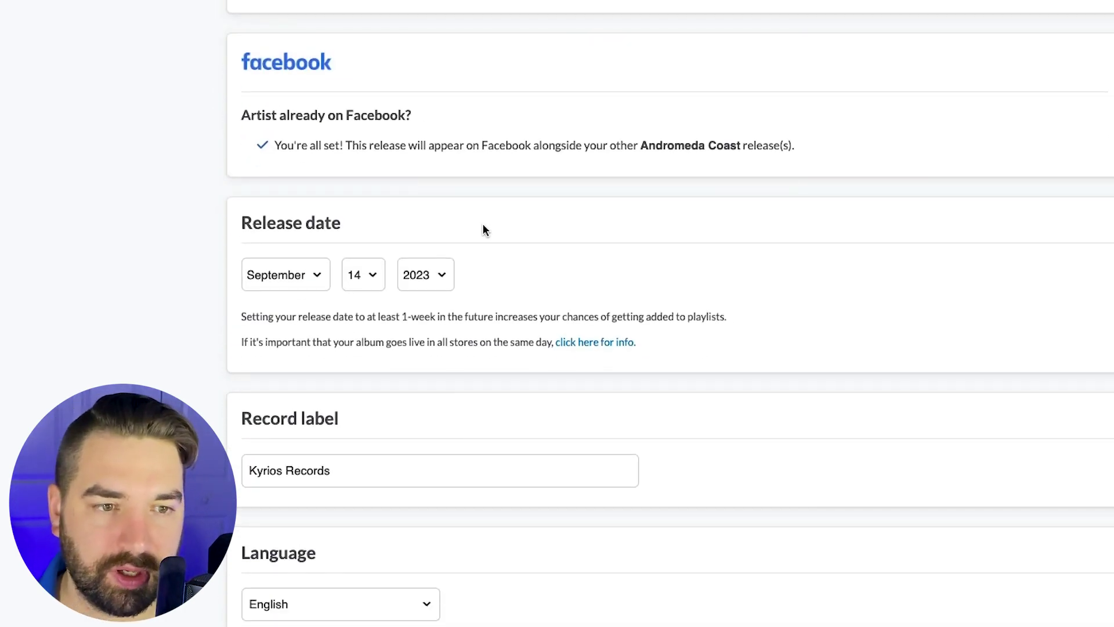
pyautogui.click(313, 277)
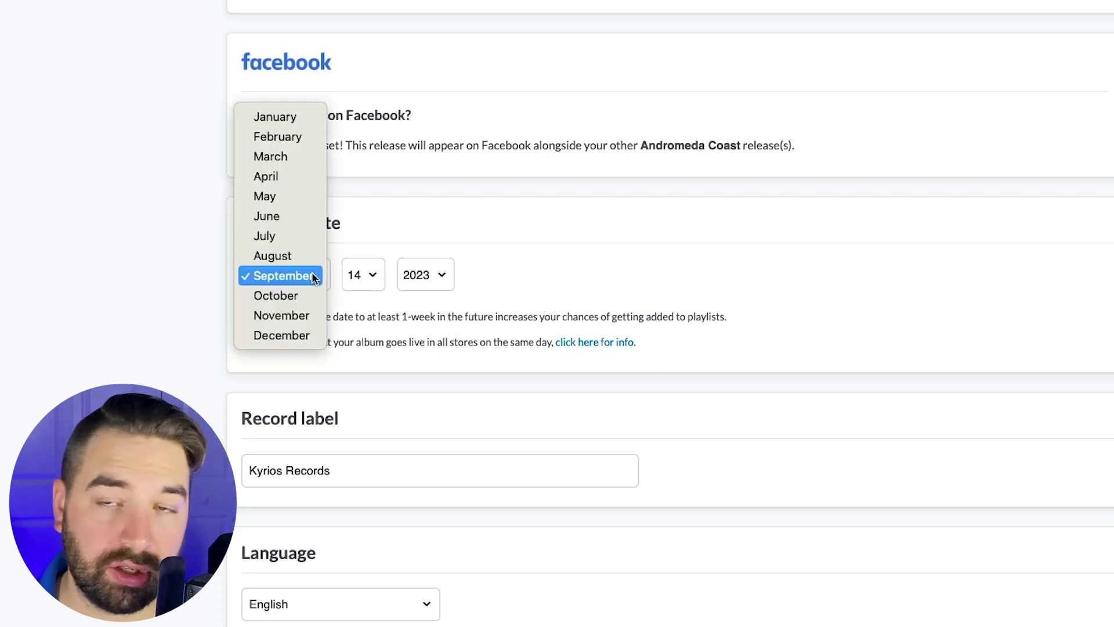
pyautogui.click(295, 296)
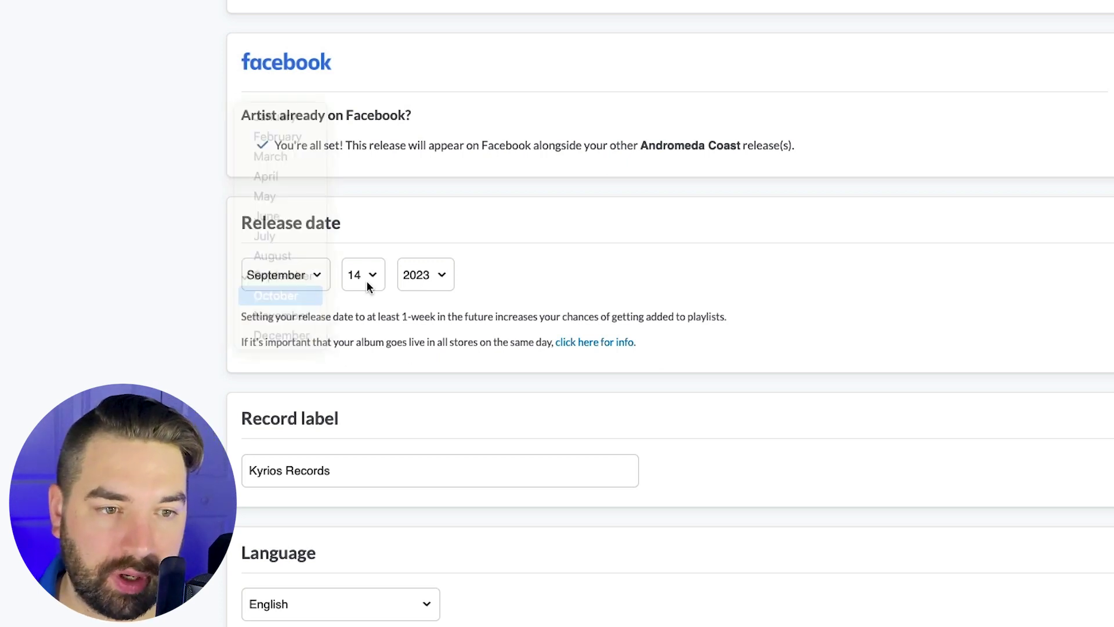
pyautogui.click(373, 274)
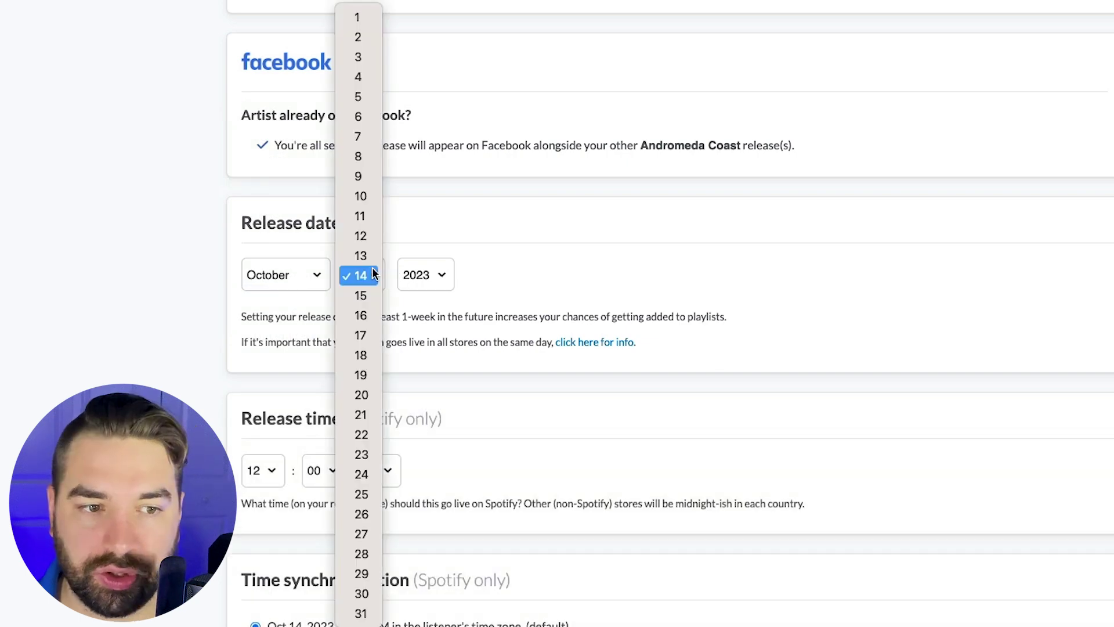
pyautogui.click(589, 255)
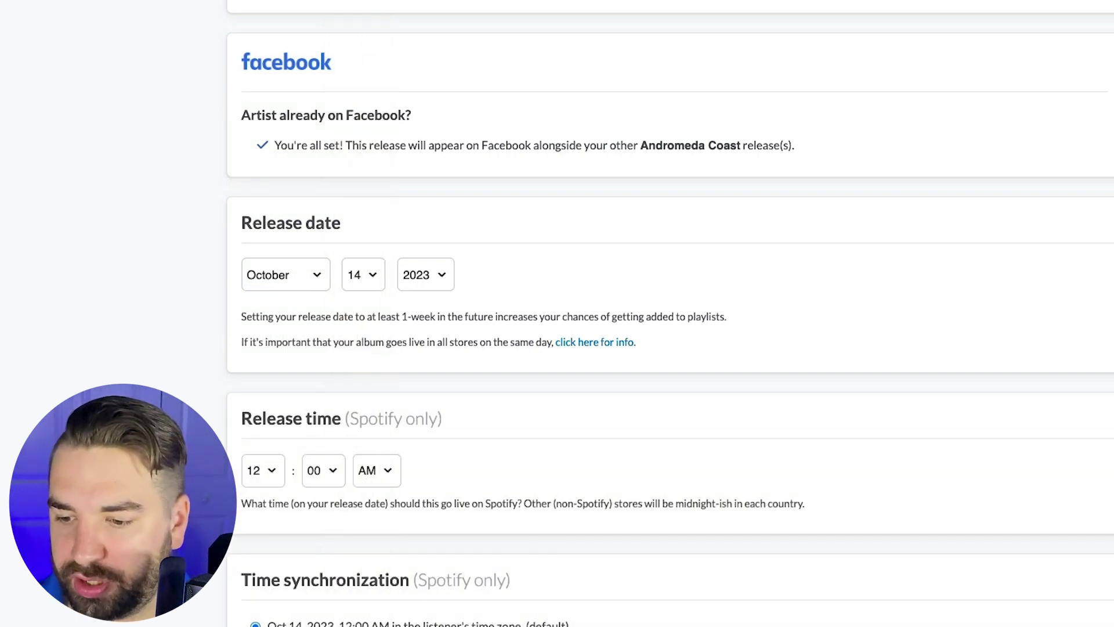
pyautogui.click(364, 274)
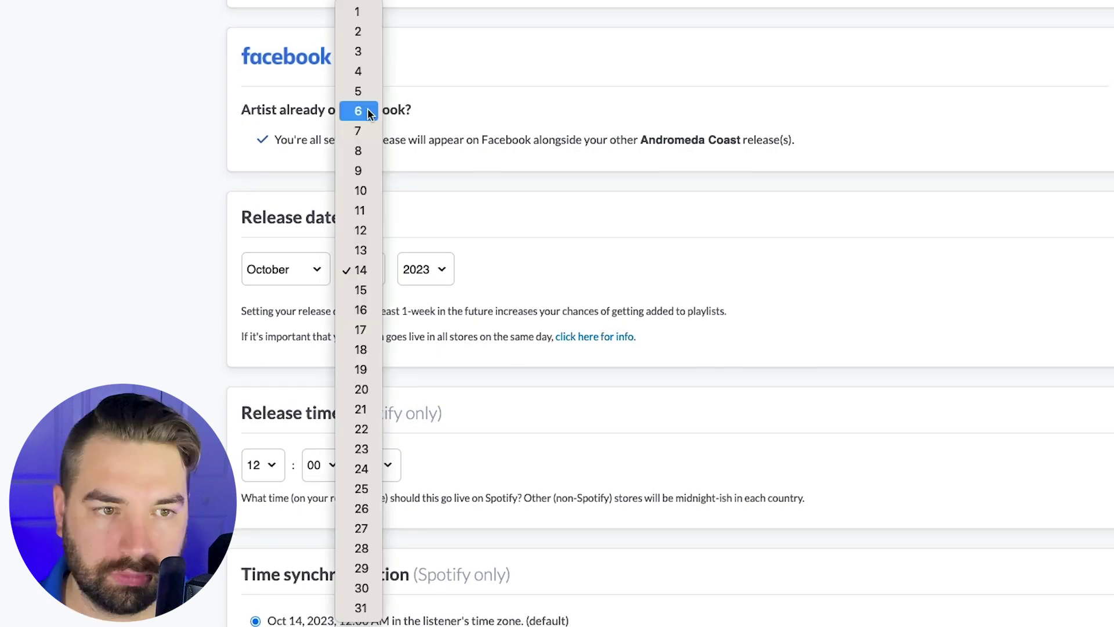
pyautogui.click(360, 109)
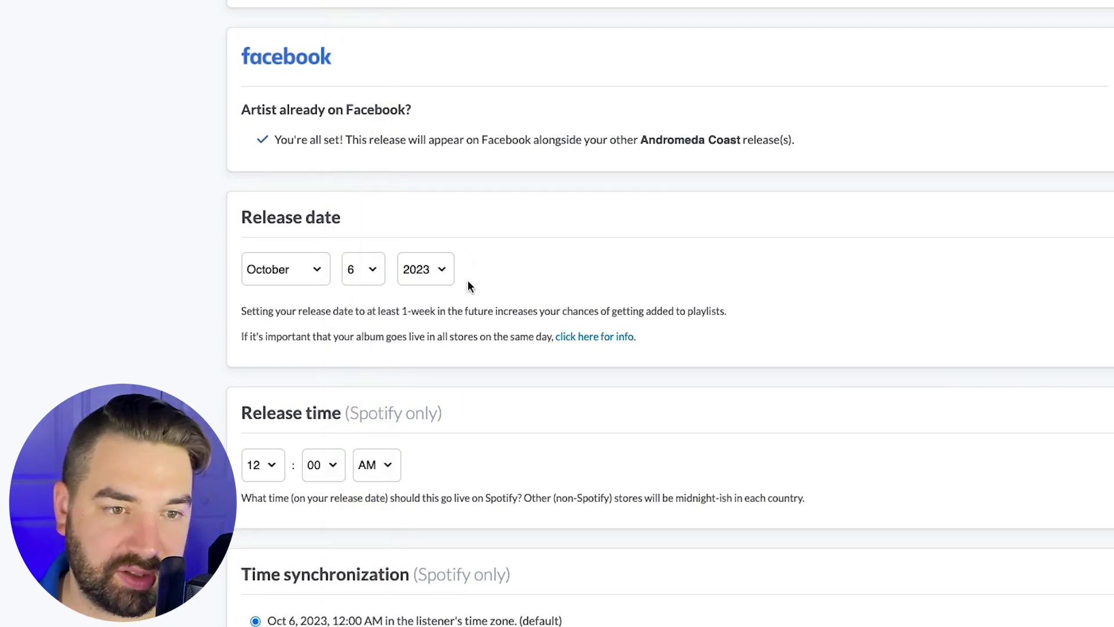
pyautogui.scroll(-3, 464, 289)
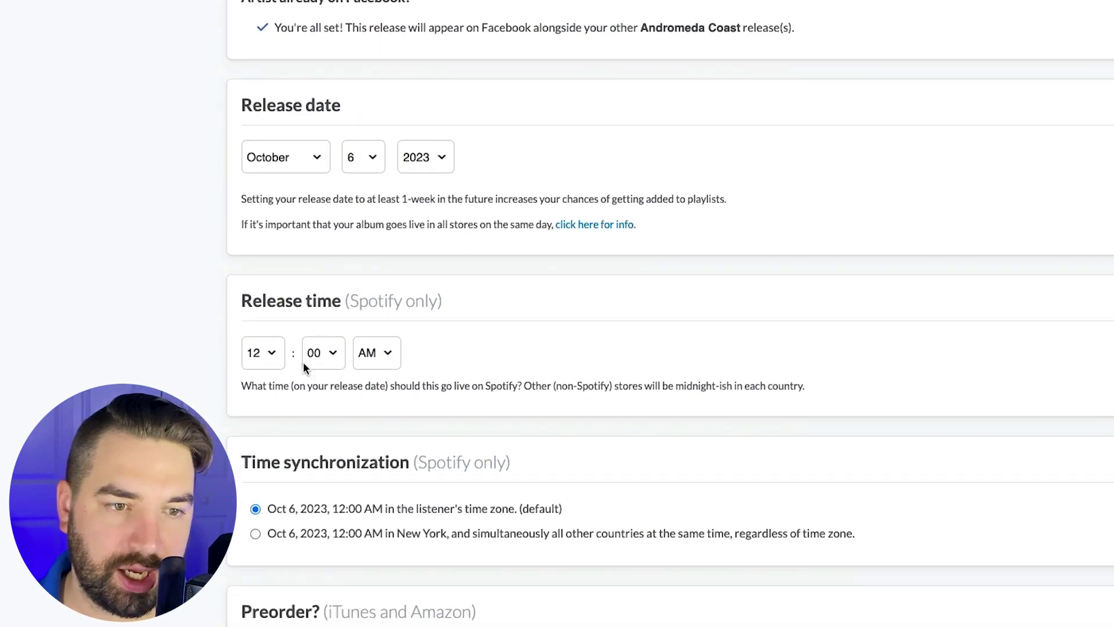
pyautogui.scroll(-5, 416, 367)
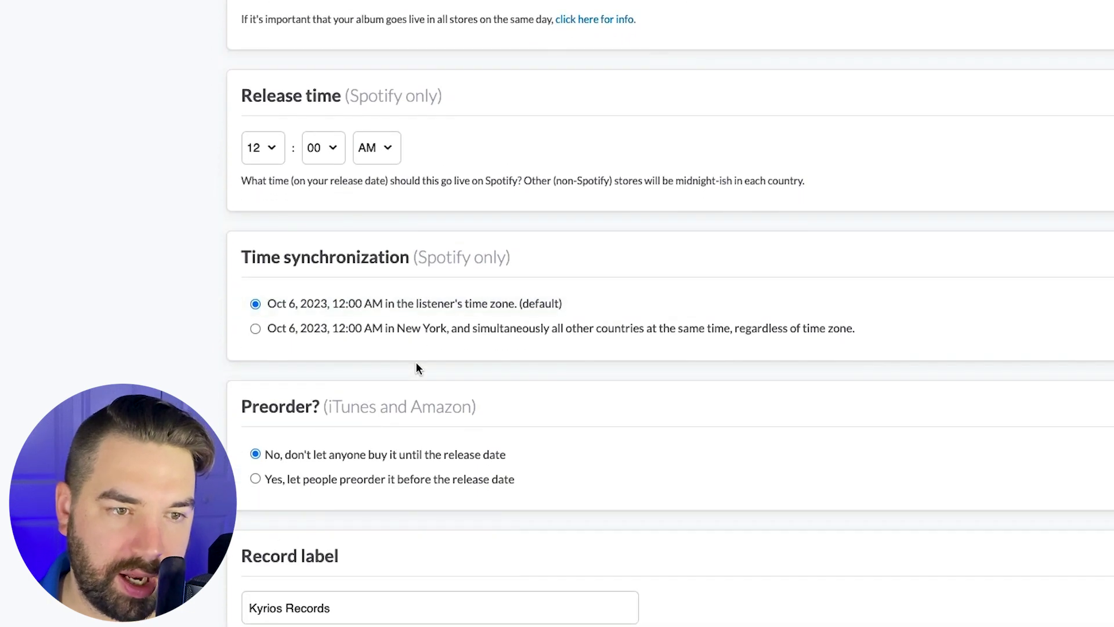
pyautogui.scroll(-2, 416, 368)
pyautogui.scroll(-4, 507, 268)
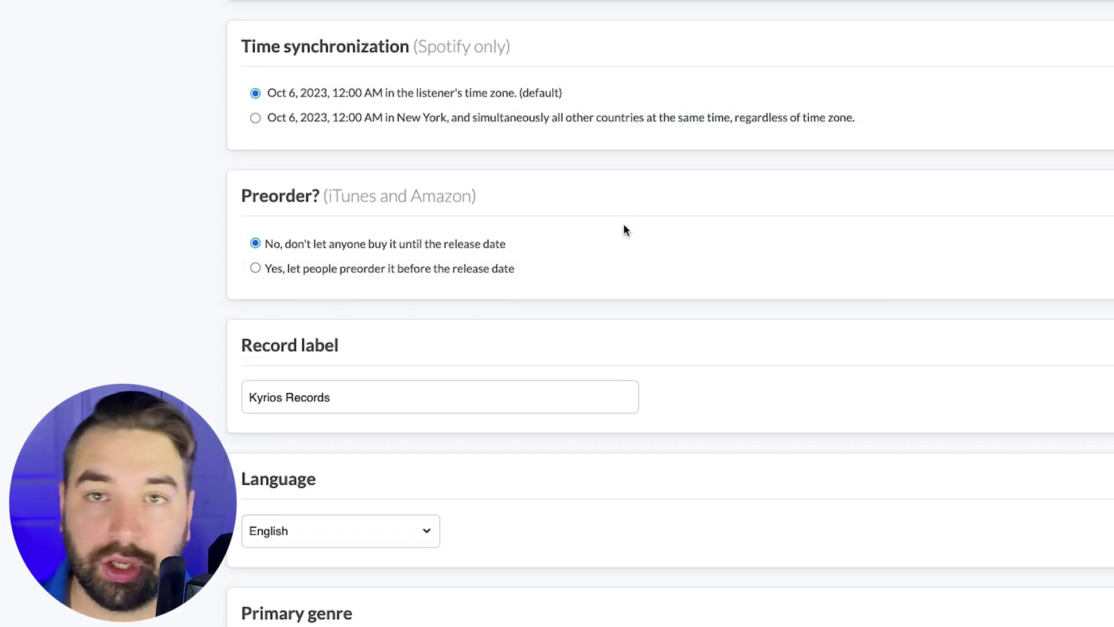
pyautogui.scroll(-3, 403, 249)
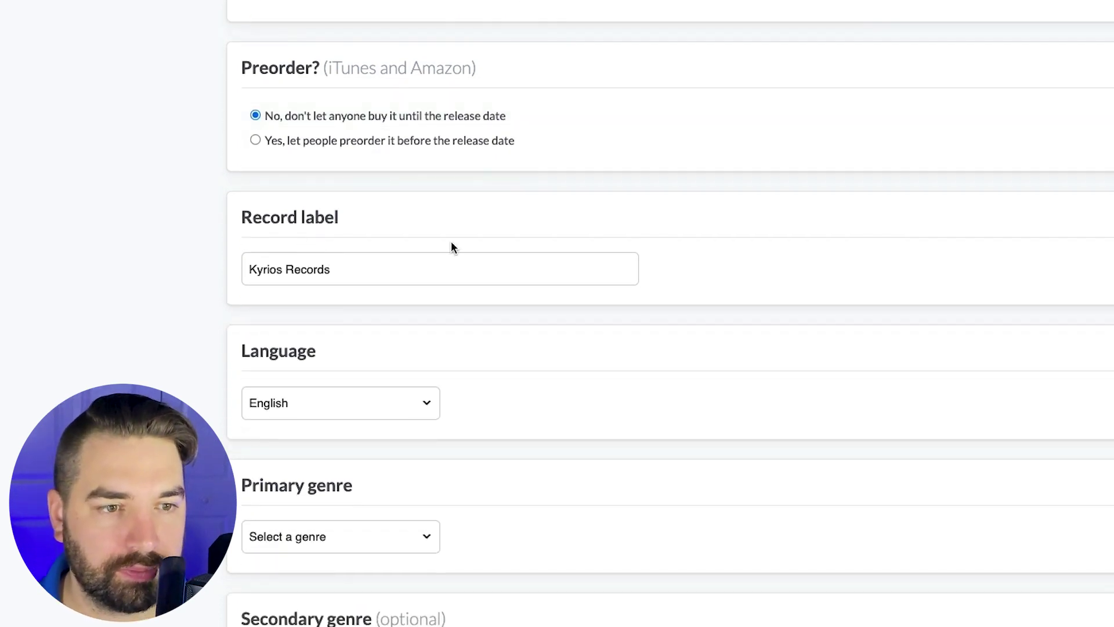
pyautogui.scroll(-4, 451, 246)
pyautogui.scroll(-3, 515, 76)
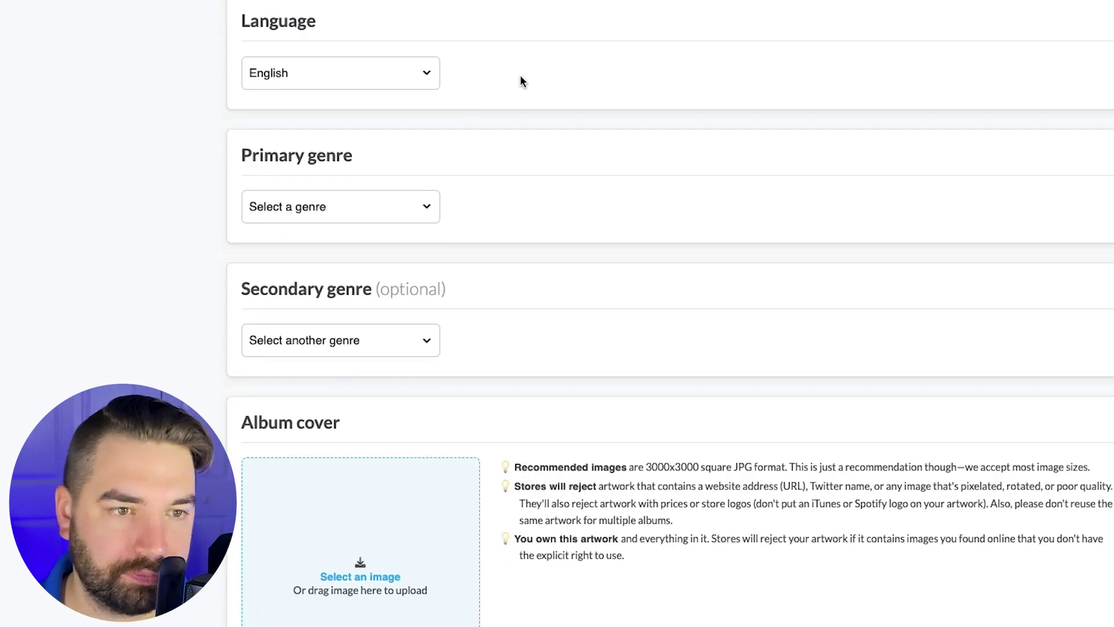
# - Choose Electronic as primary genre with Chill Out subgenre, and bring up the secondary genre list
pyautogui.click(413, 211)
pyautogui.scroll(-5, 395, 231)
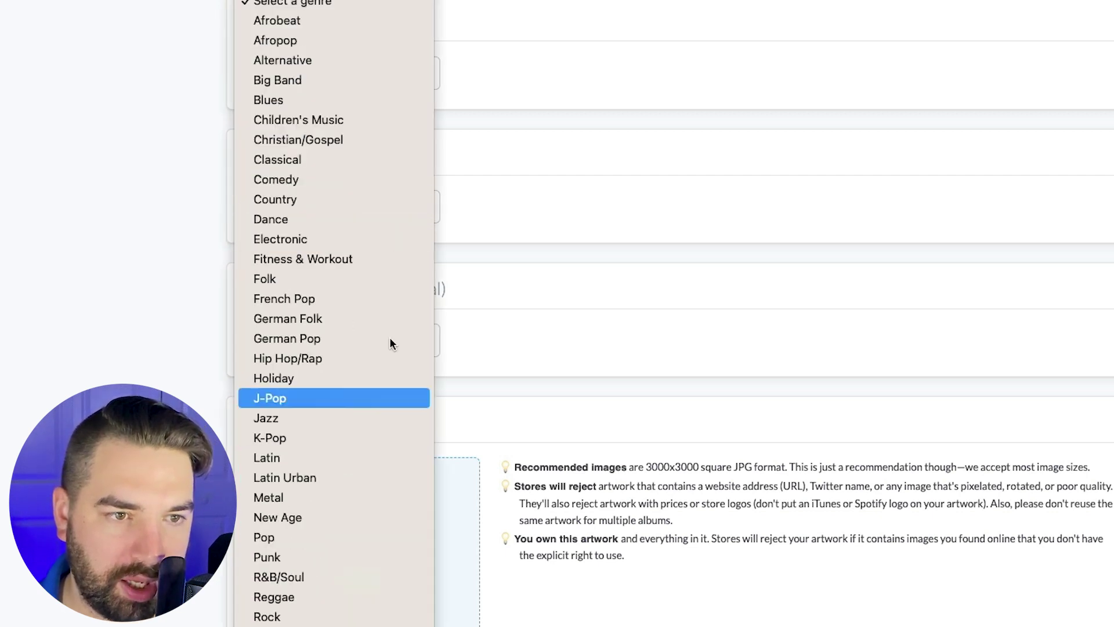
pyautogui.click(325, 240)
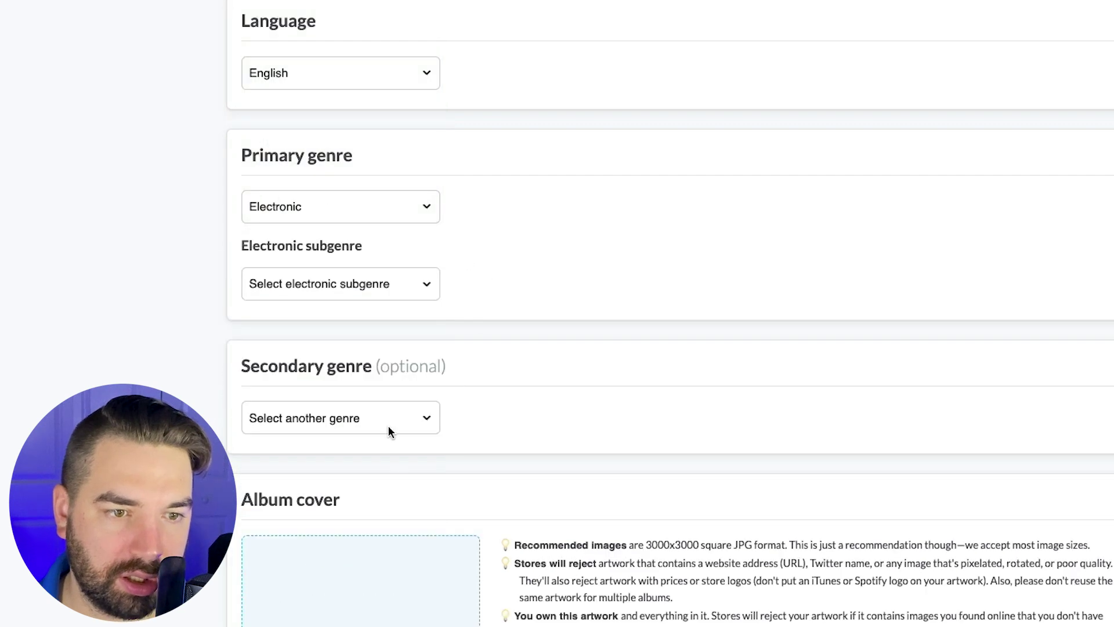
pyautogui.click(409, 411)
pyautogui.click(385, 285)
pyautogui.click(387, 288)
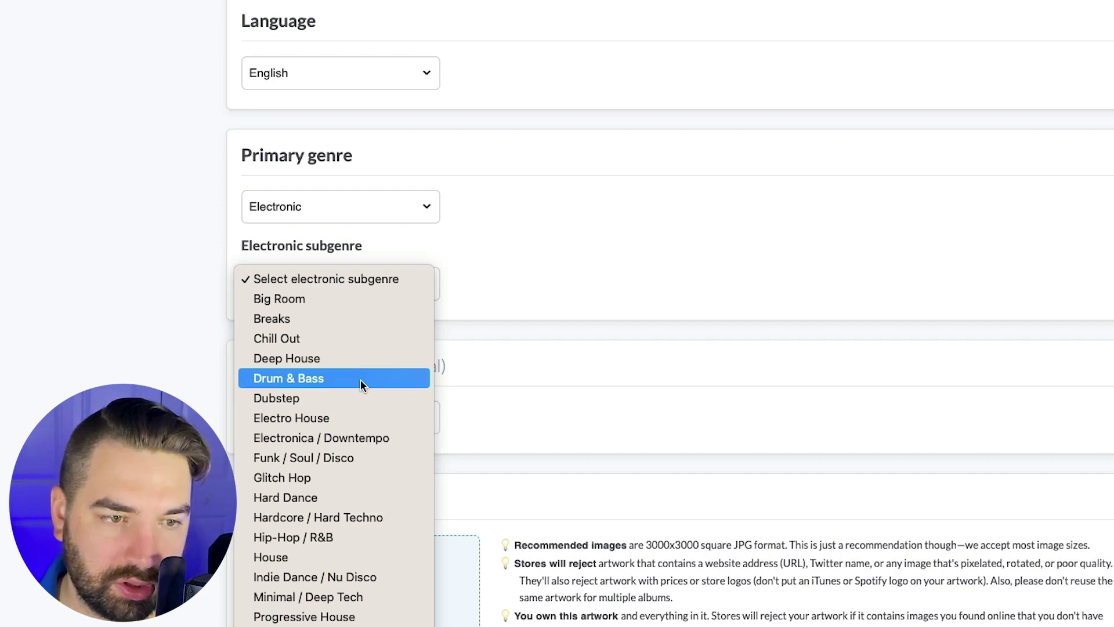
pyautogui.click(326, 338)
pyautogui.click(408, 416)
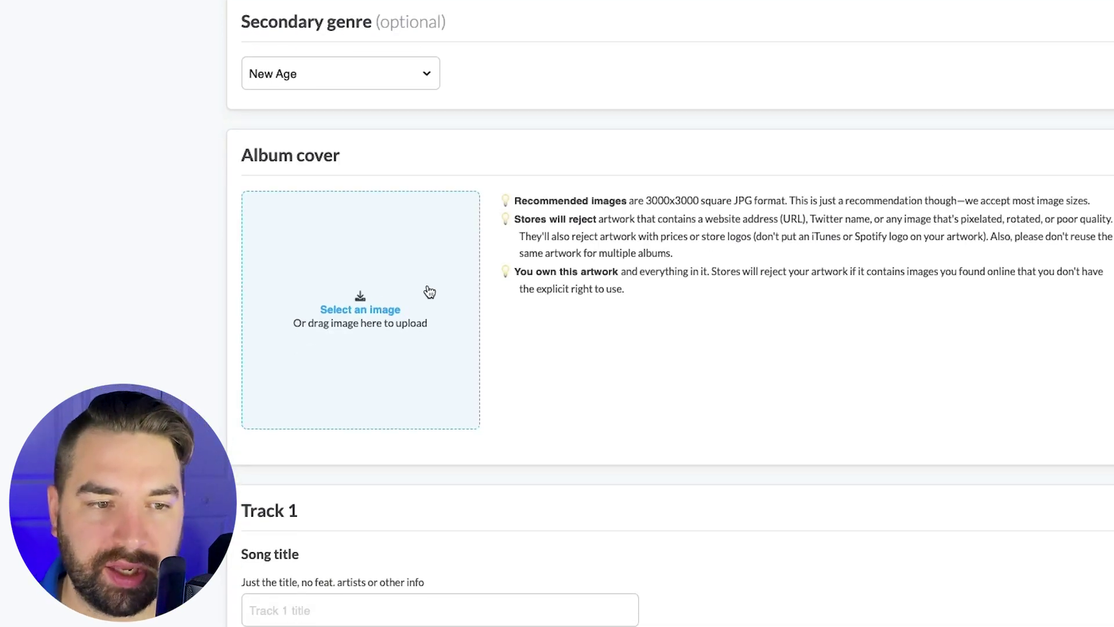
# - Attach the Occator space-landscape artwork file as the album cover
pyautogui.click(364, 308)
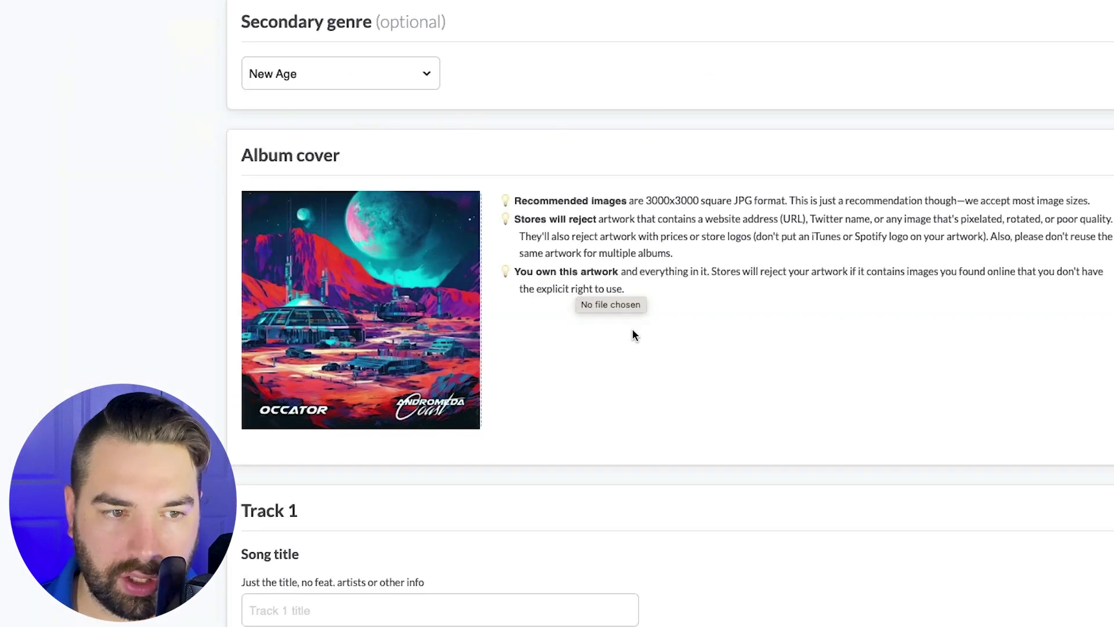
pyautogui.scroll(-2, 633, 335)
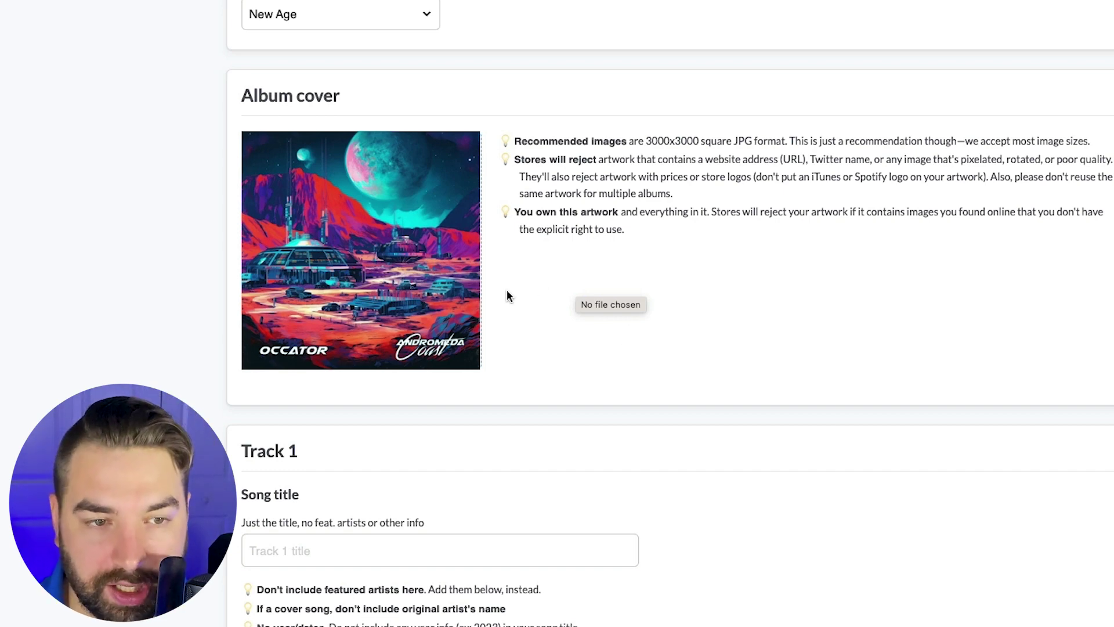
pyautogui.scroll(-7, 520, 310)
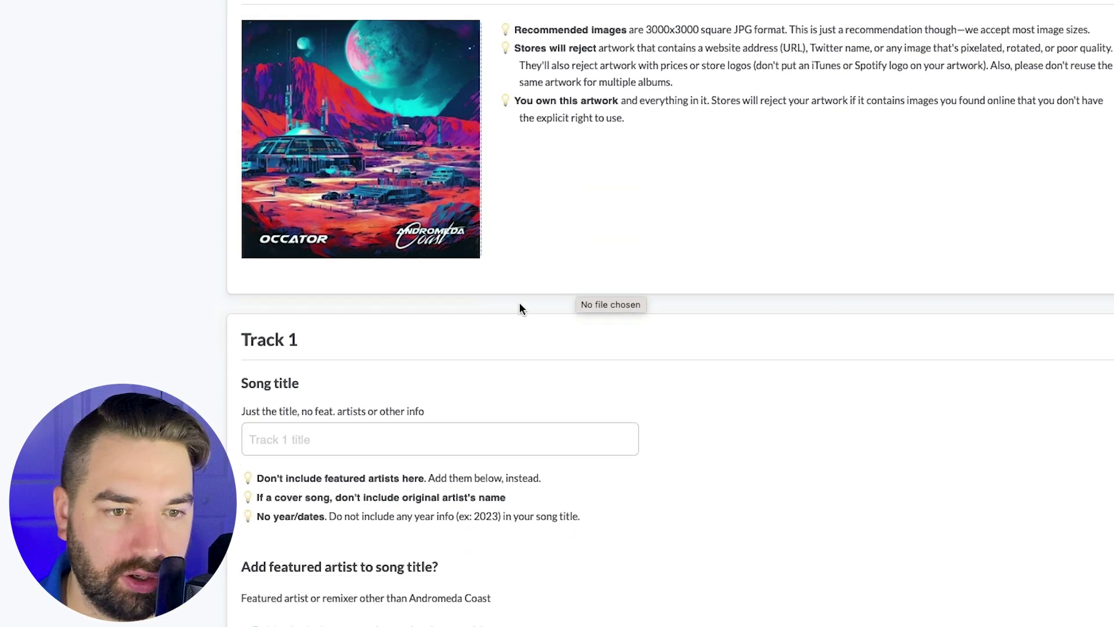
# - Paste 'Occator' as the Track 1 song title and move down to the audio upload section
pyautogui.click(353, 141)
pyautogui.write('Occator')
pyautogui.scroll(-2, 248, 219)
pyautogui.scroll(-1, 331, 200)
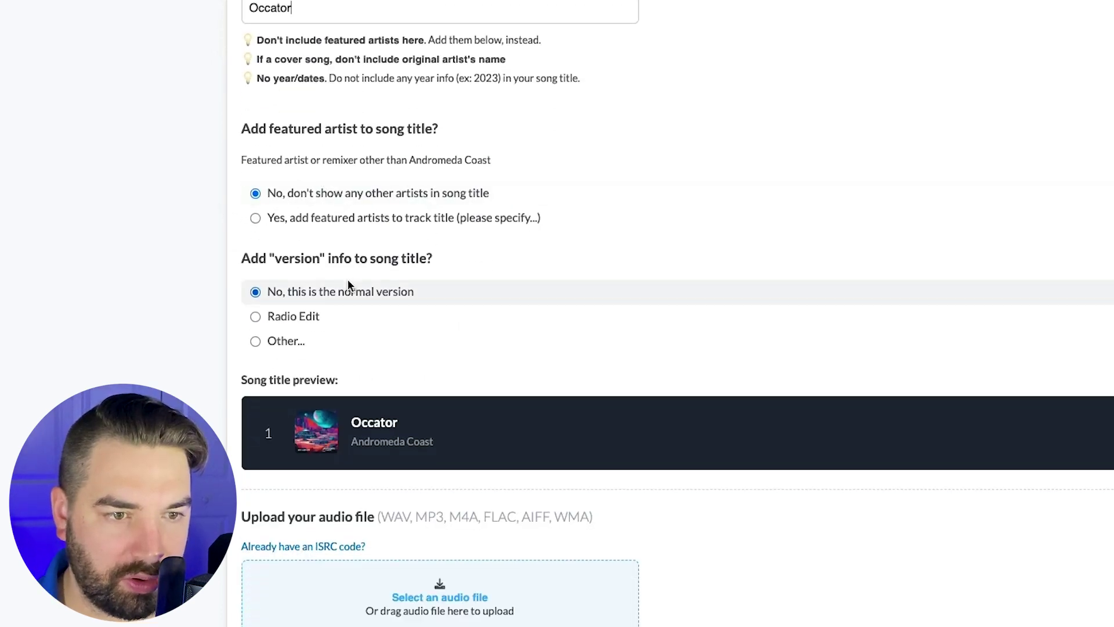
pyautogui.scroll(-5, 347, 280)
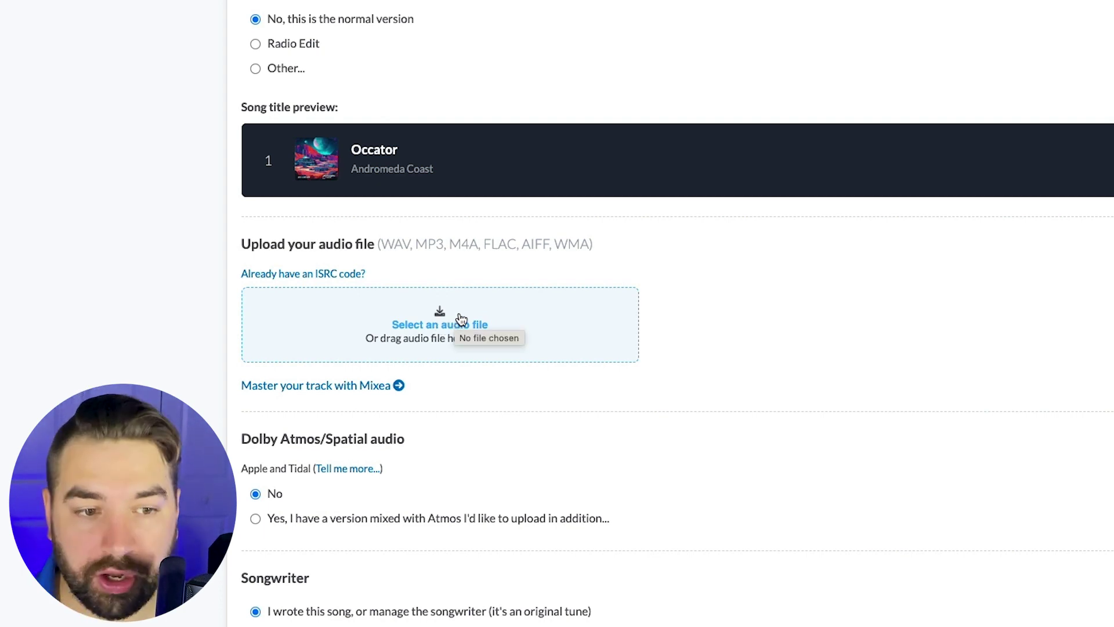
pyautogui.moveTo(378, 243); pyautogui.dragTo(609, 246)
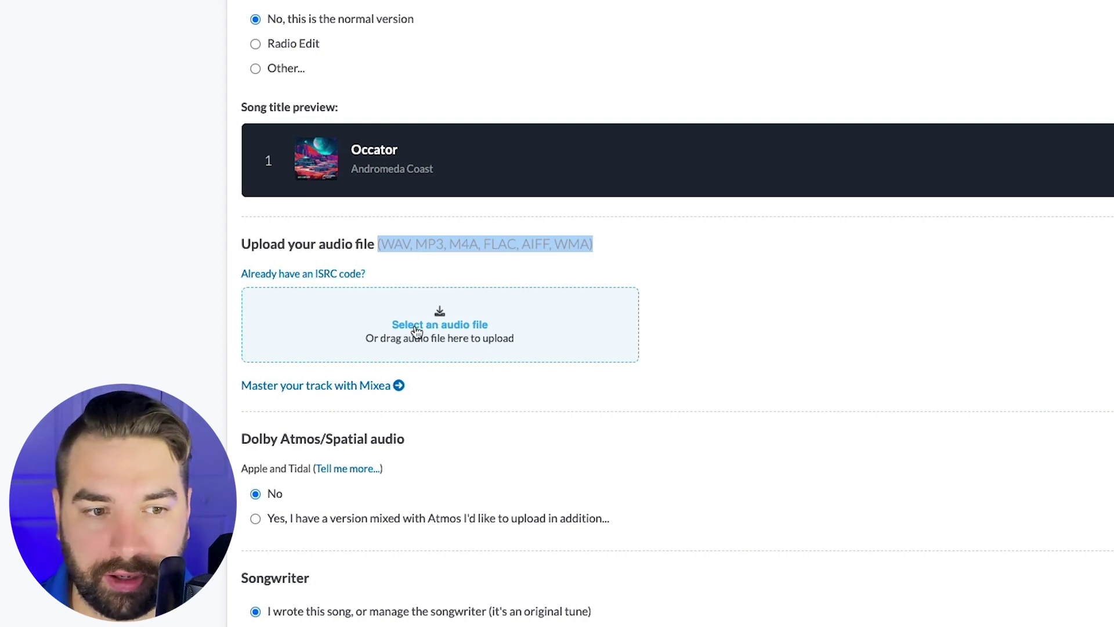
pyautogui.scroll(-2, 435, 334)
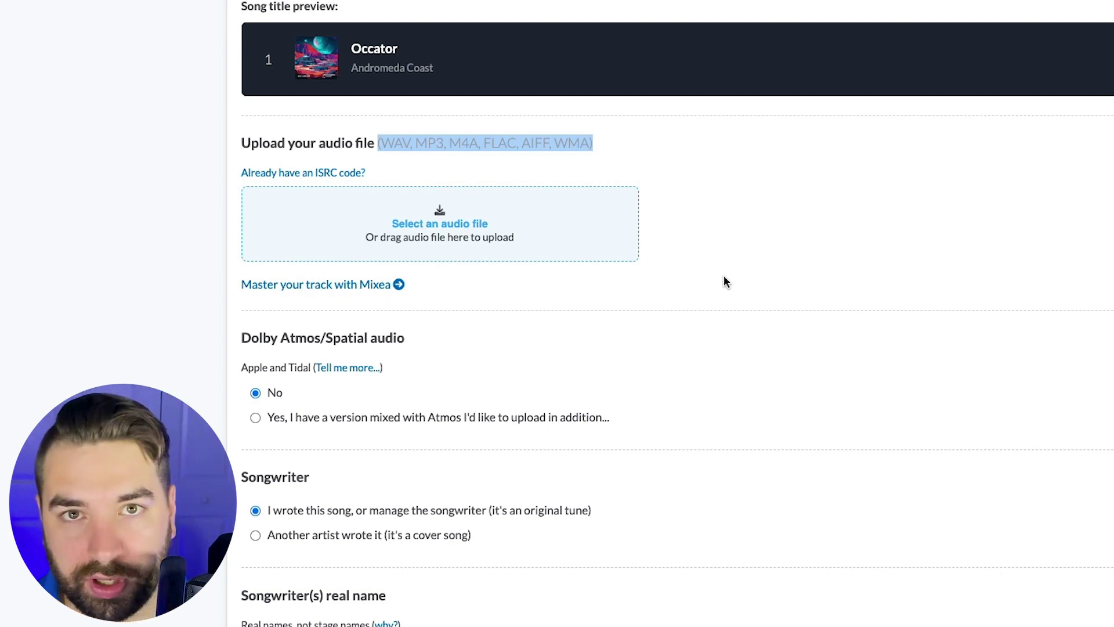
# - Mark Track 1 as instrumental with no lyrics and choose a custom preview clip start time
pyautogui.scroll(-5, 488, 281)
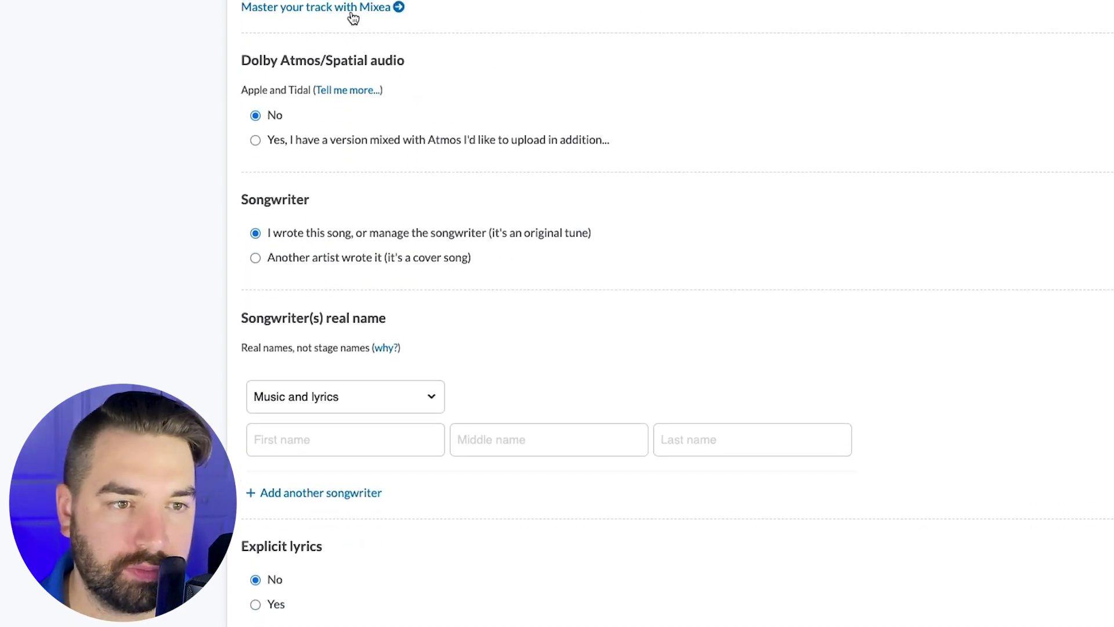
pyautogui.scroll(-2, 350, 35)
pyautogui.scroll(-2, 344, 81)
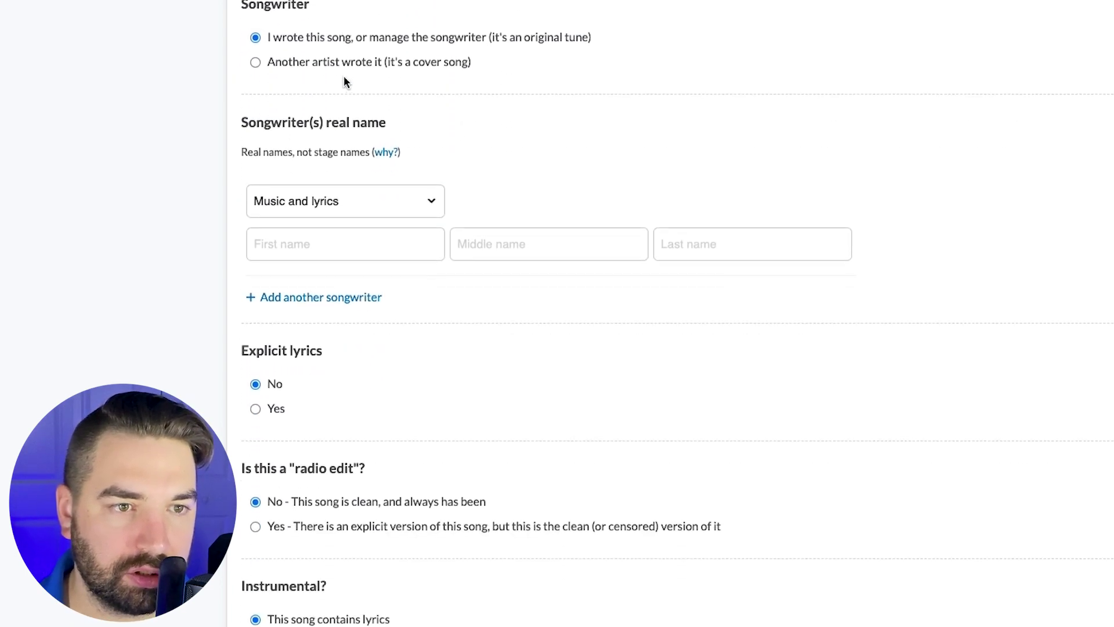
pyautogui.click(313, 242)
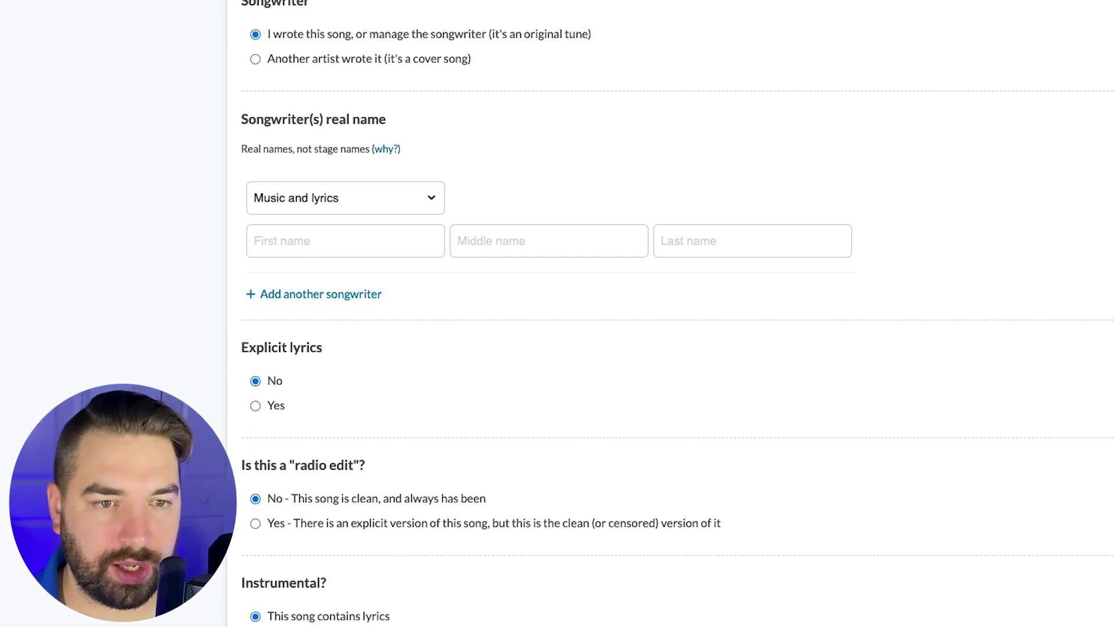
pyautogui.scroll(-3, 411, 273)
pyautogui.scroll(-2, 409, 260)
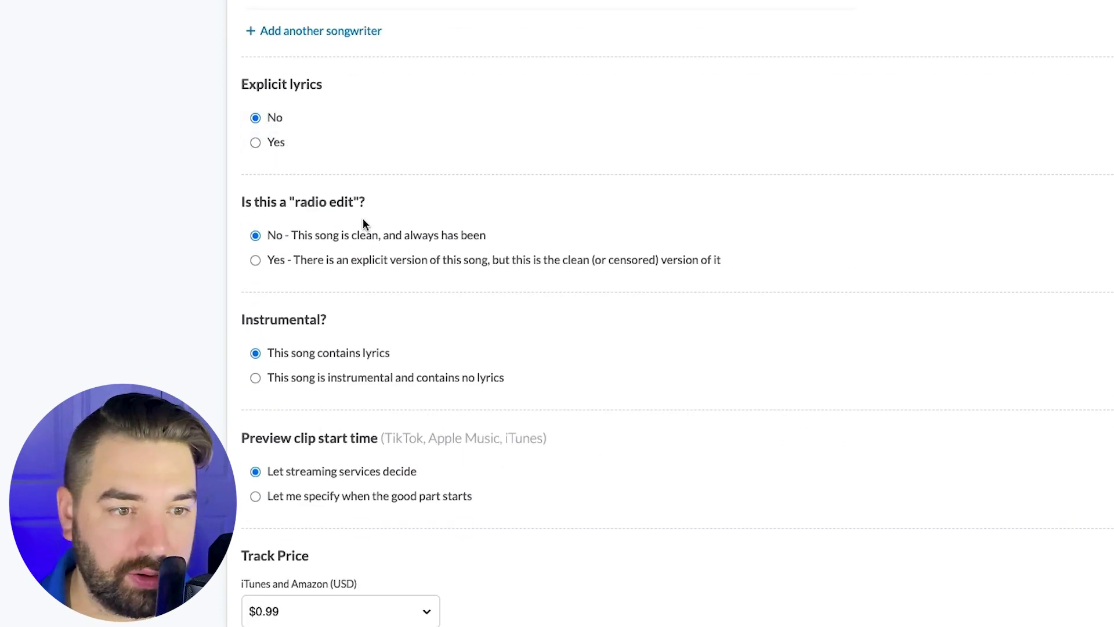
pyautogui.scroll(-2, 363, 221)
pyautogui.click(254, 254)
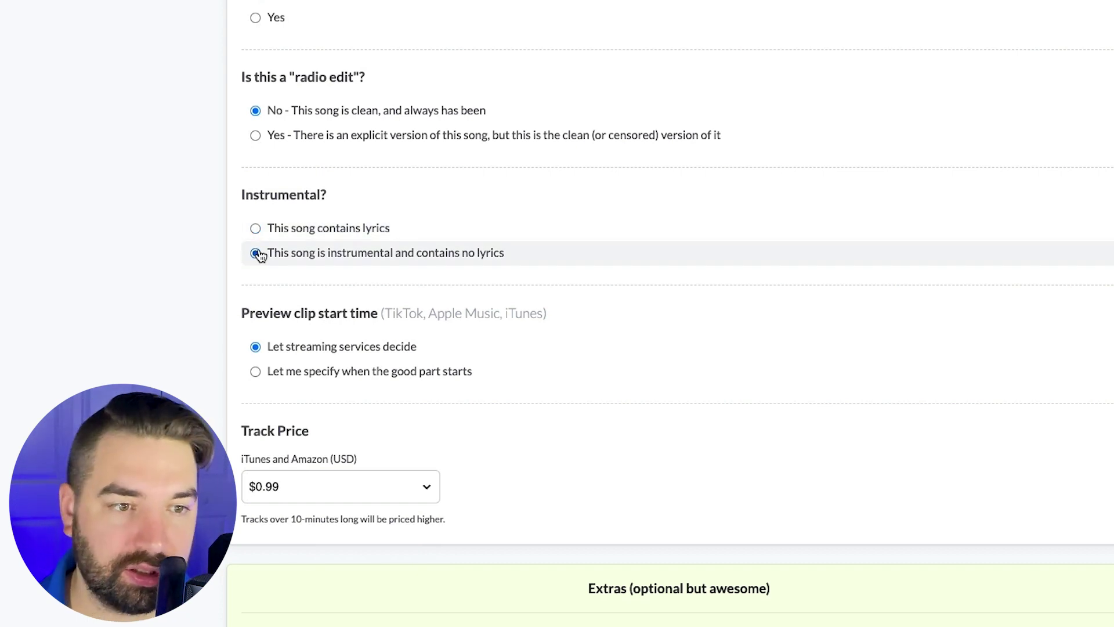
pyautogui.scroll(-2, 382, 261)
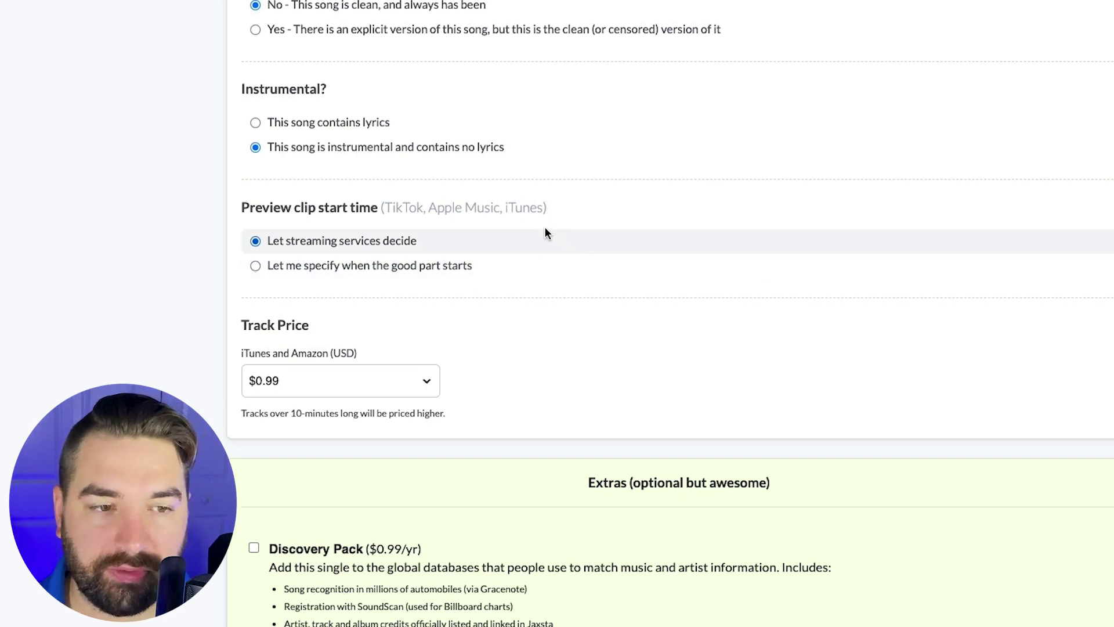
pyautogui.click(256, 266)
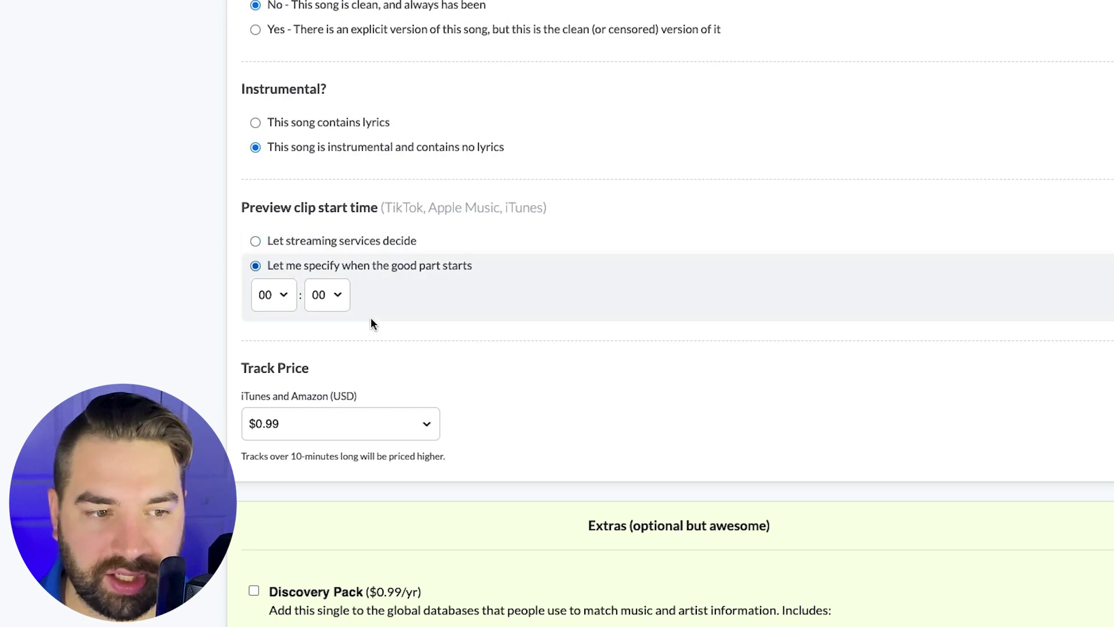
pyautogui.scroll(-2, 228, 317)
pyautogui.scroll(-3, 352, 269)
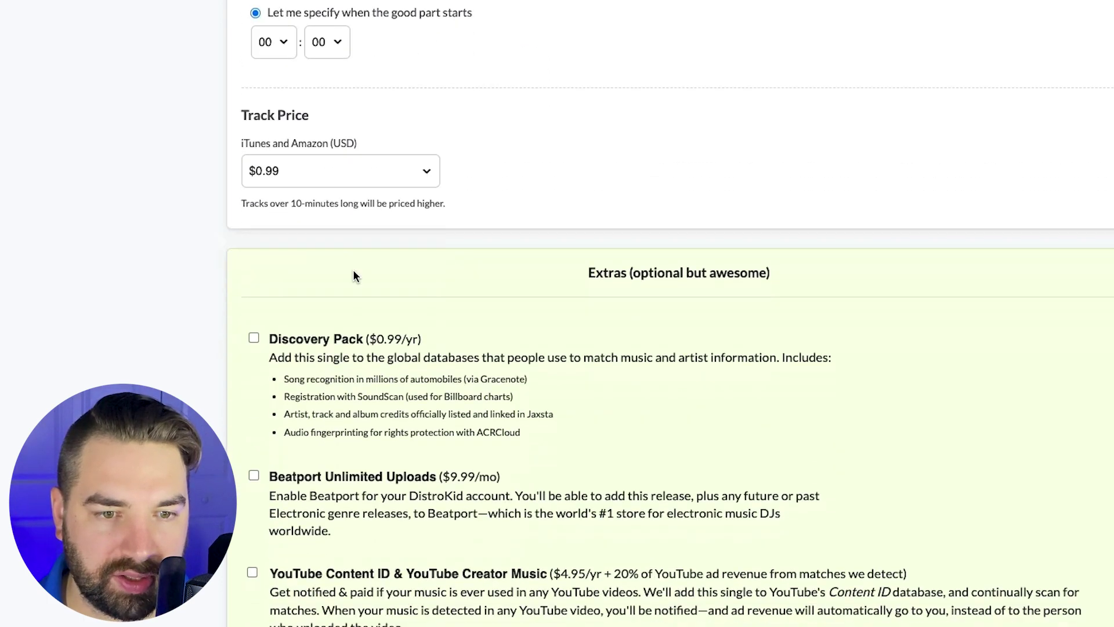
pyautogui.scroll(1, 440, 202)
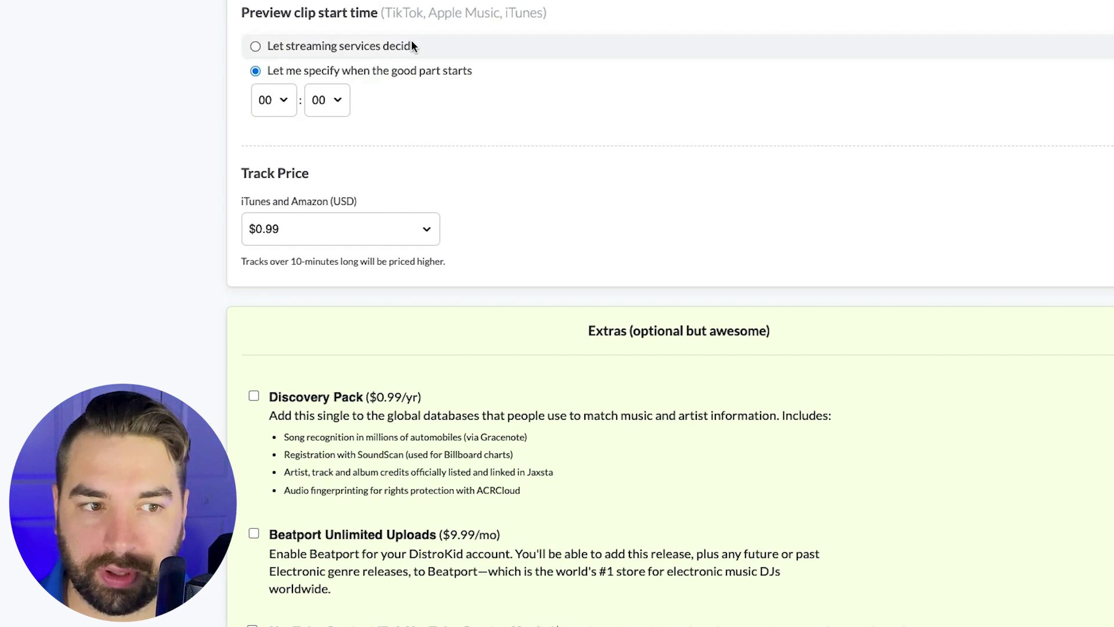
pyautogui.scroll(-4, 455, 244)
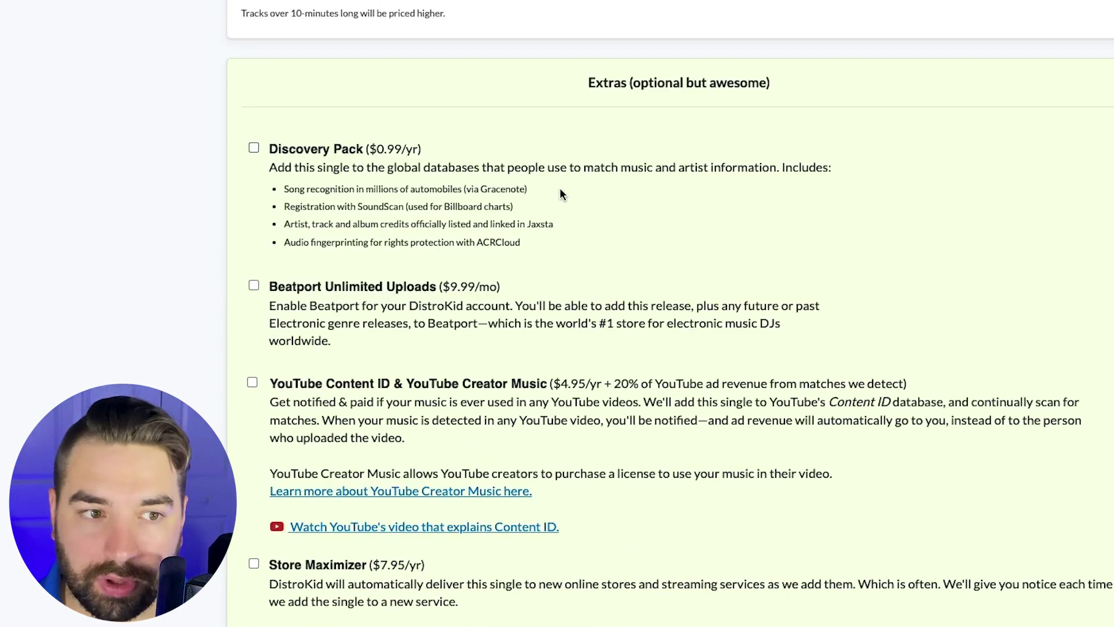
pyautogui.scroll(-3, 387, 203)
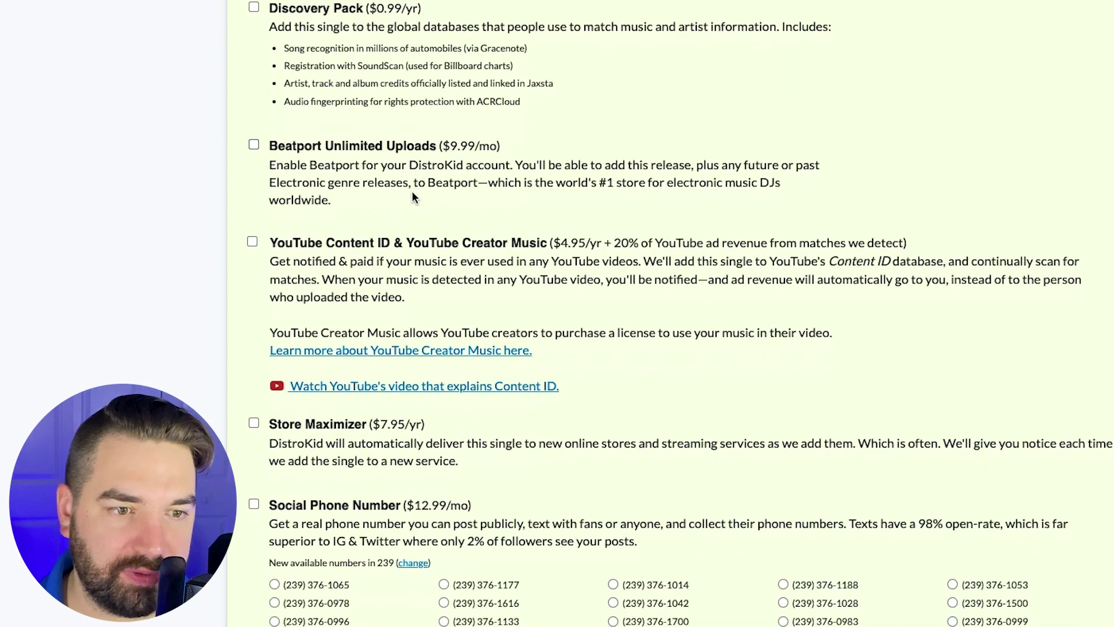
pyautogui.scroll(-5, 516, 207)
pyautogui.scroll(-2, 525, 182)
pyautogui.scroll(-3, 521, 187)
pyautogui.scroll(-3, 522, 186)
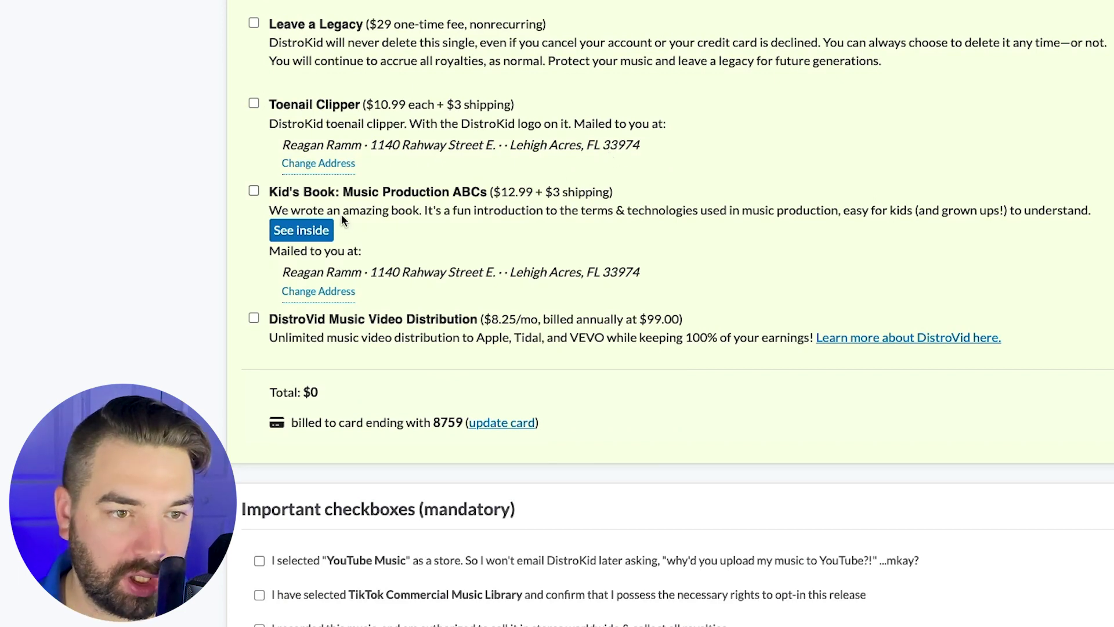
pyautogui.click(314, 227)
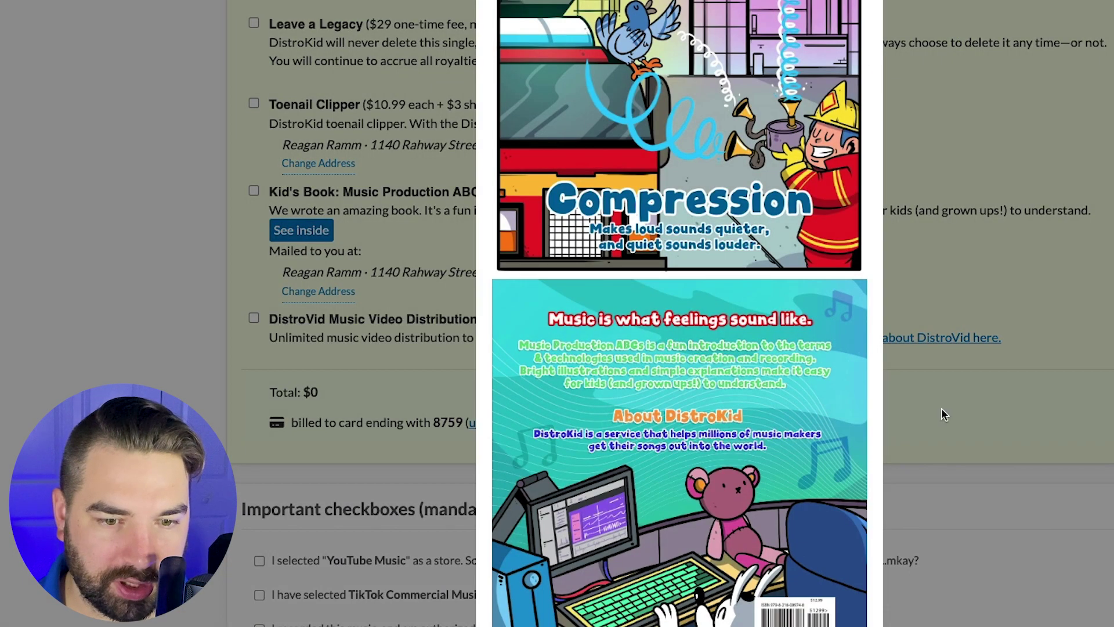
pyautogui.scroll(-1, 1015, 386)
pyautogui.click(1015, 387)
pyautogui.scroll(-7, 757, 344)
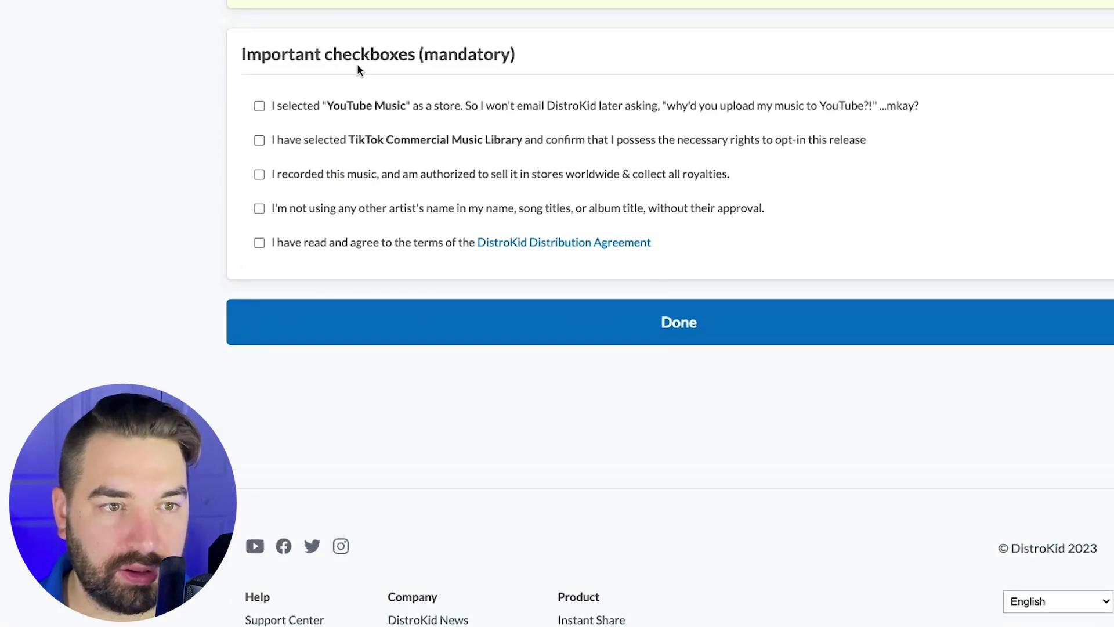
# - Tick all five agreements: YouTube Music, TikTok rights, sale authorization, artist names, Distribution Agreement
pyautogui.click(260, 108)
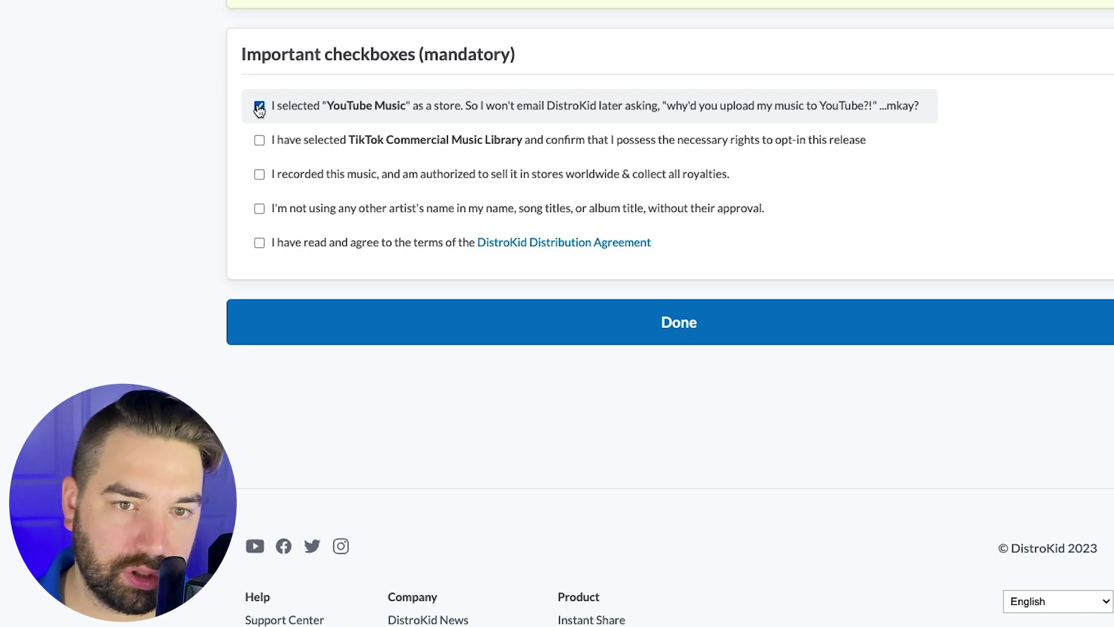
pyautogui.click(260, 140)
pyautogui.click(259, 174)
pyautogui.click(260, 208)
pyautogui.click(259, 242)
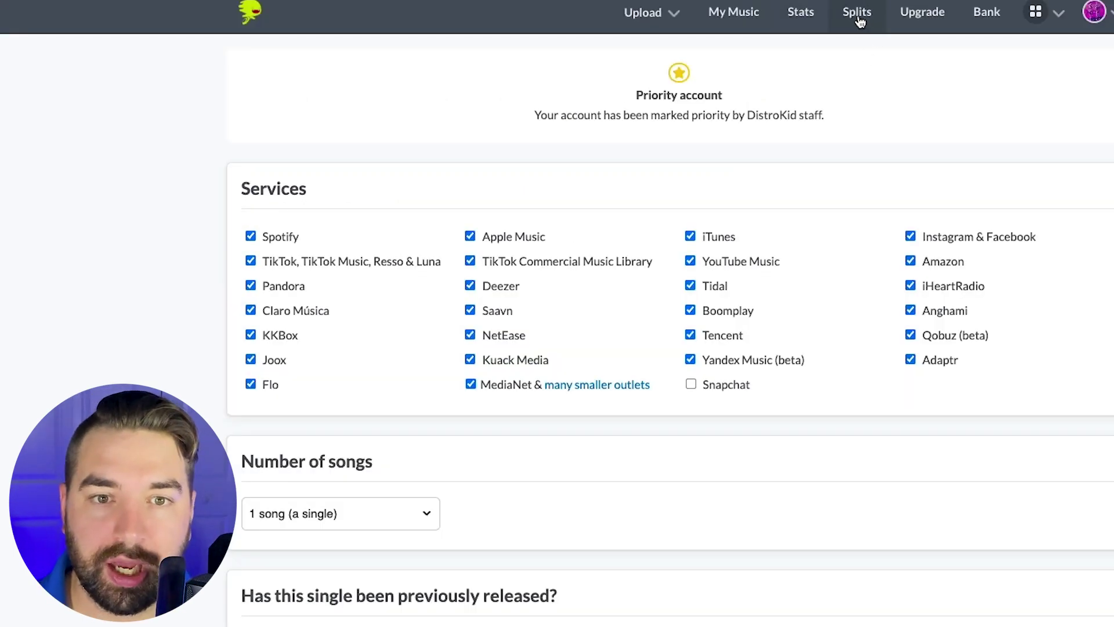
# - Go to Splits, abandon the unsaved upload, and select the Andromeda Coast - Afterlife release
pyautogui.click(862, 18)
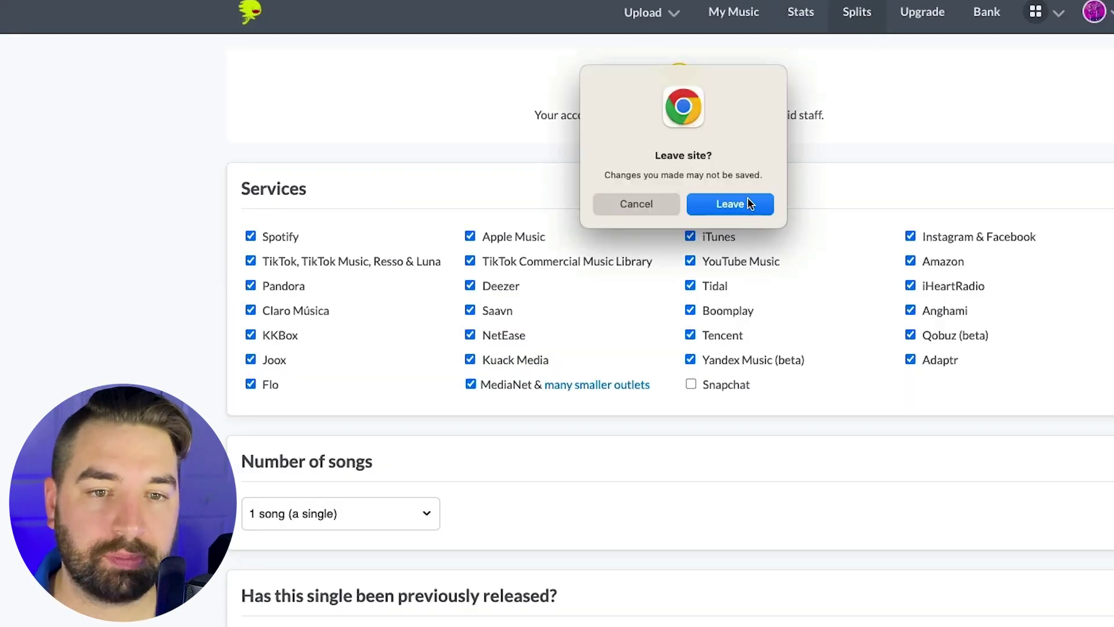
pyautogui.click(749, 200)
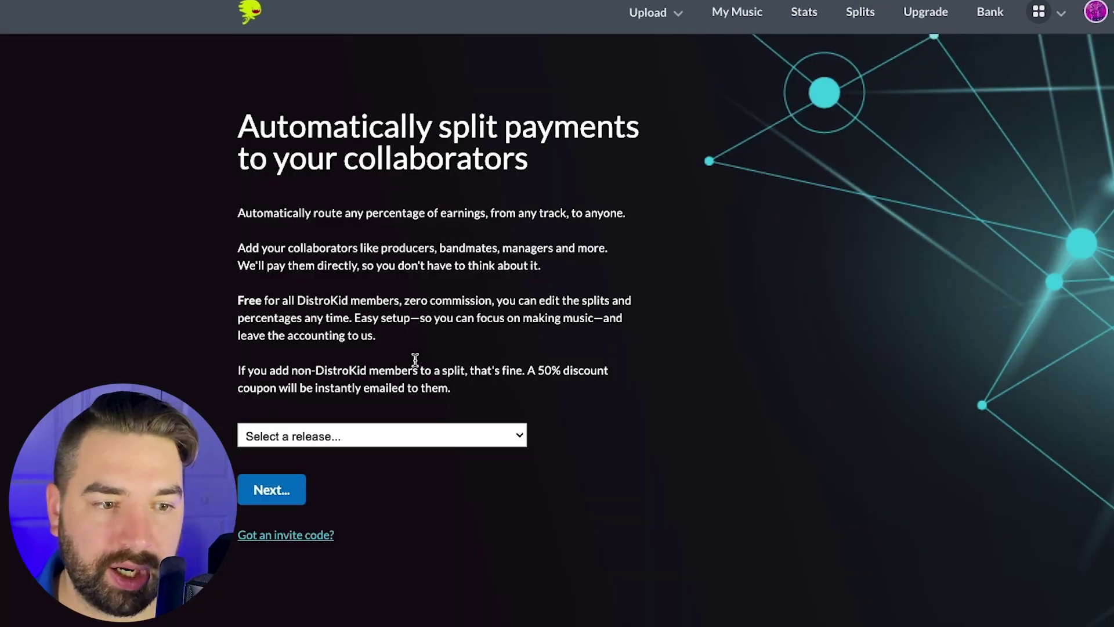
pyautogui.click(519, 437)
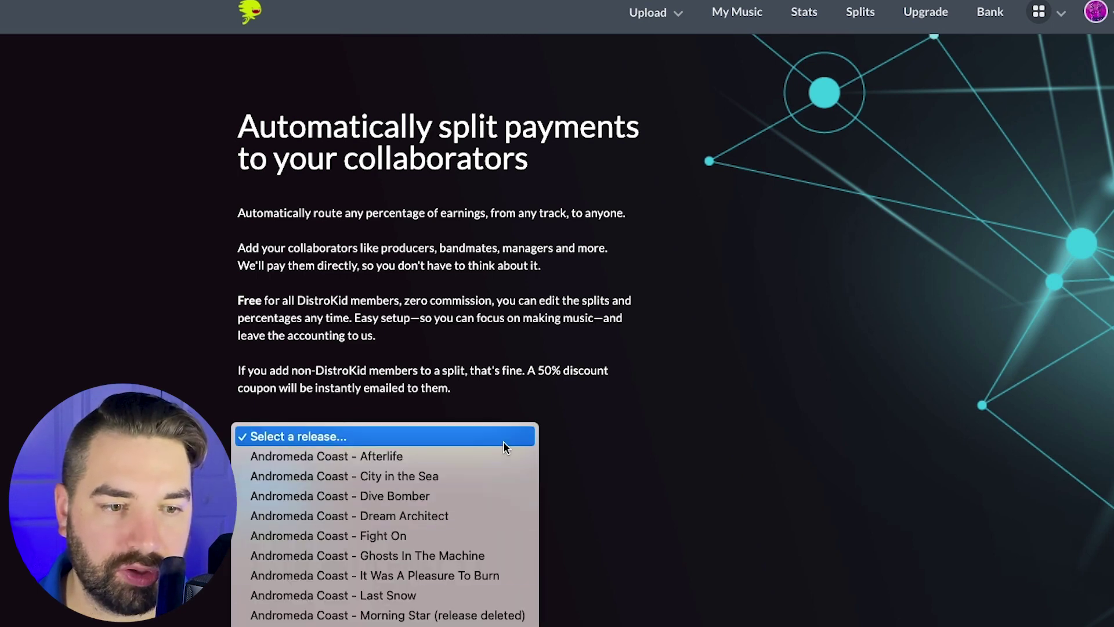
pyautogui.click(421, 460)
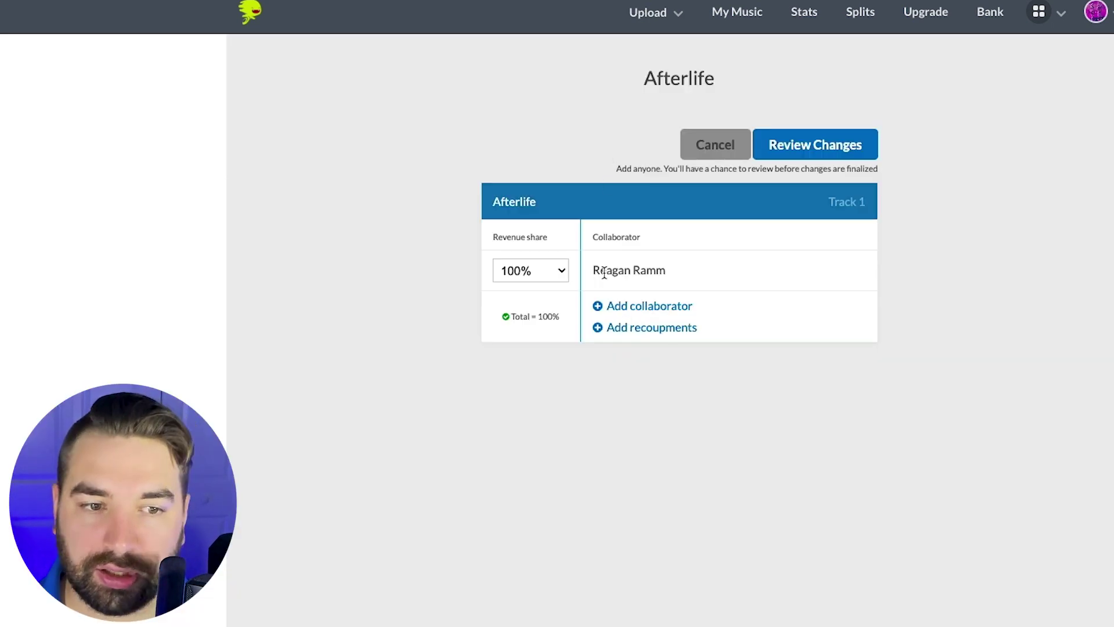
# - Set the first collaborator's revenue share on Afterlife to 50%
pyautogui.click(552, 270)
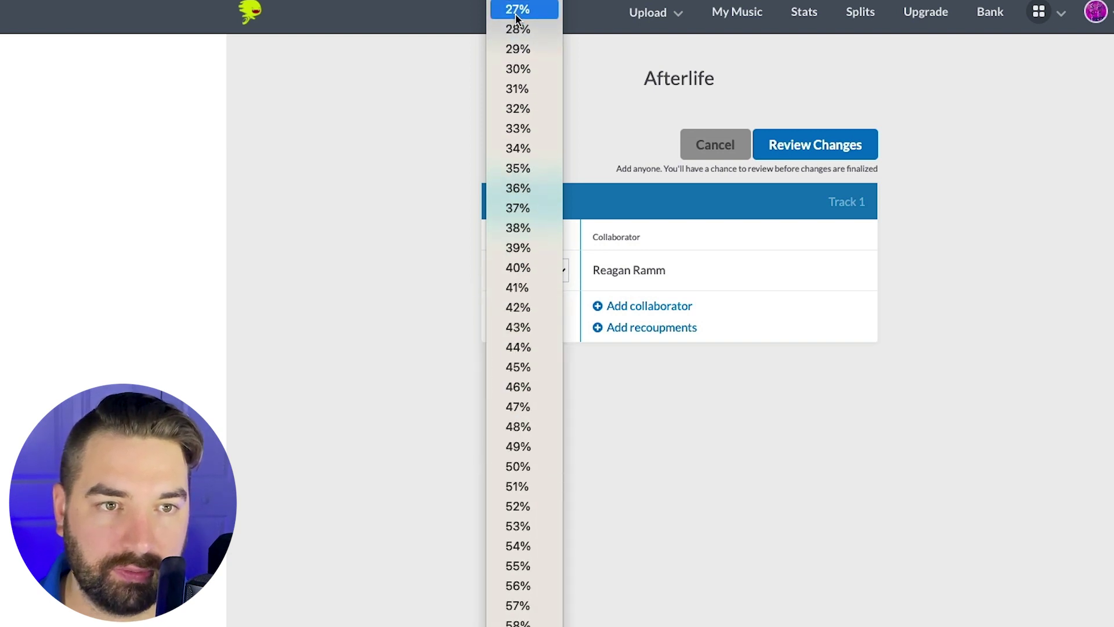
pyautogui.scroll(-3, 500, 379)
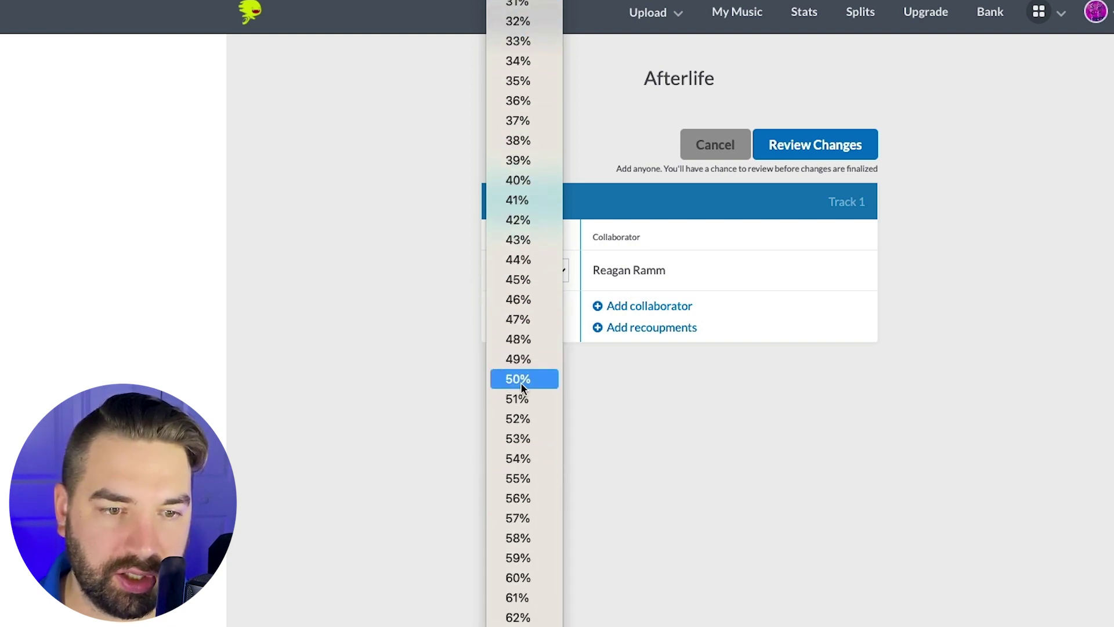
pyautogui.click(520, 382)
# - Add a second collaborator row at 50% and choose to add someone new by email
pyautogui.click(659, 305)
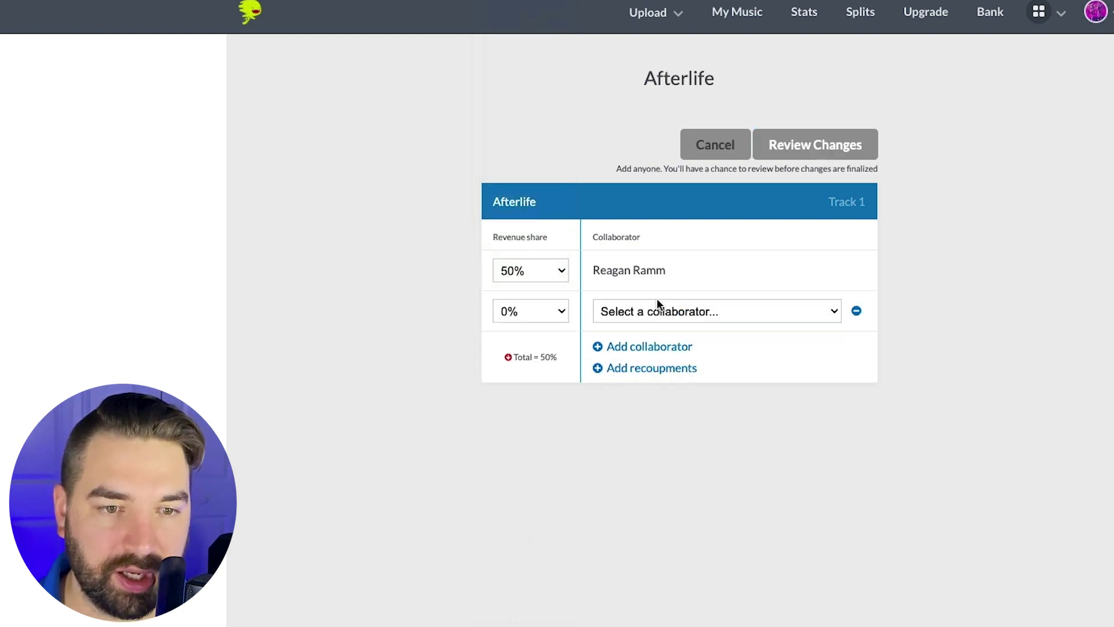
pyautogui.click(557, 311)
pyautogui.scroll(-10, 514, 481)
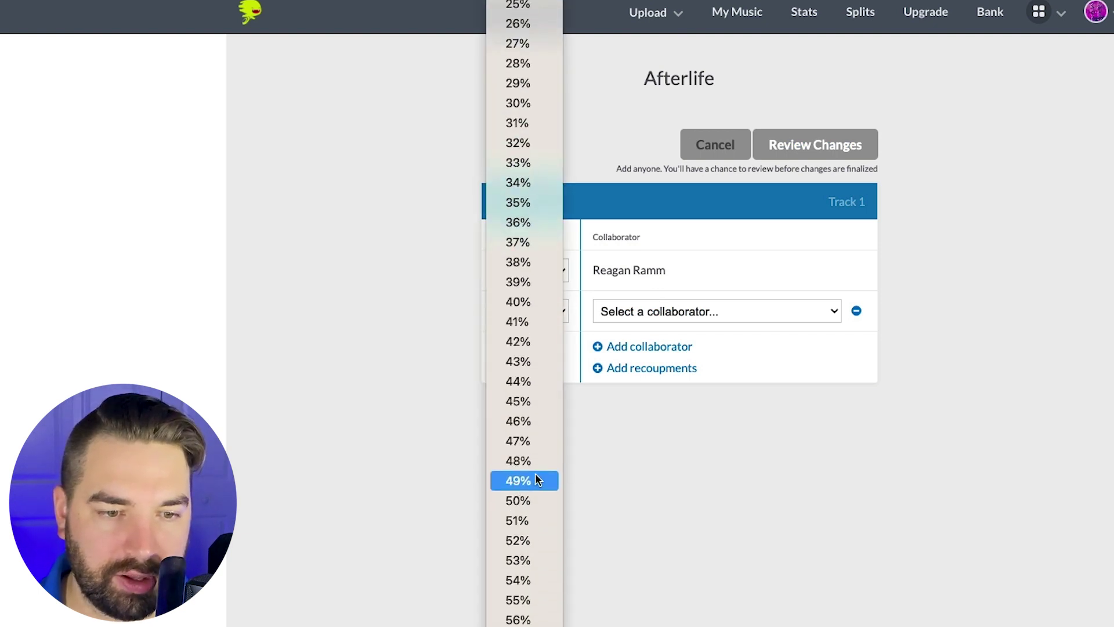
pyautogui.scroll(-2, 535, 480)
pyautogui.click(538, 429)
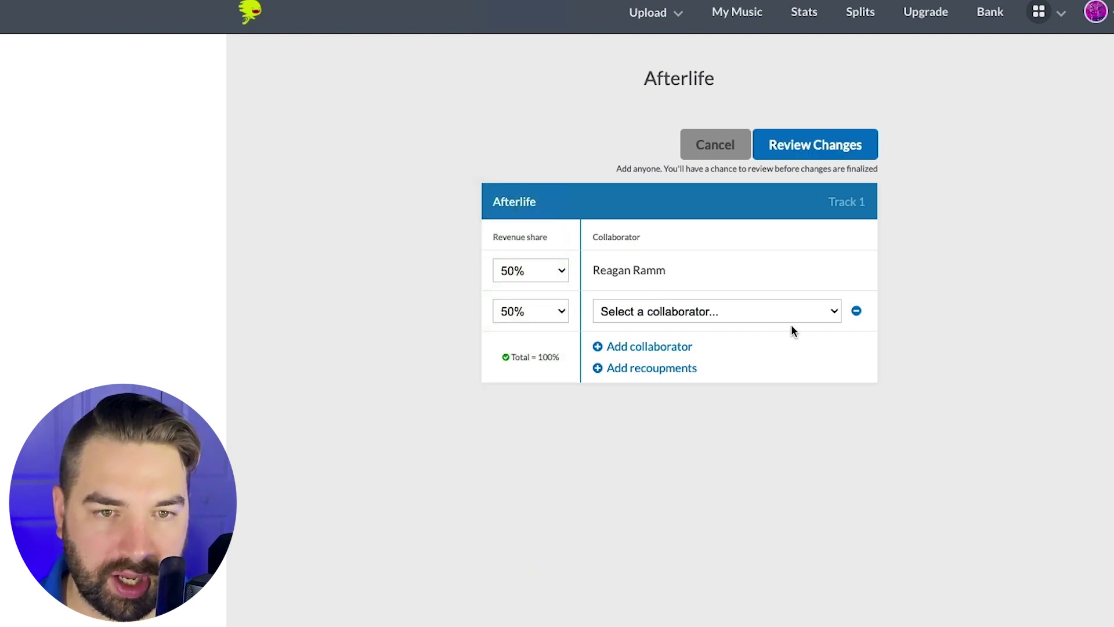
pyautogui.click(815, 314)
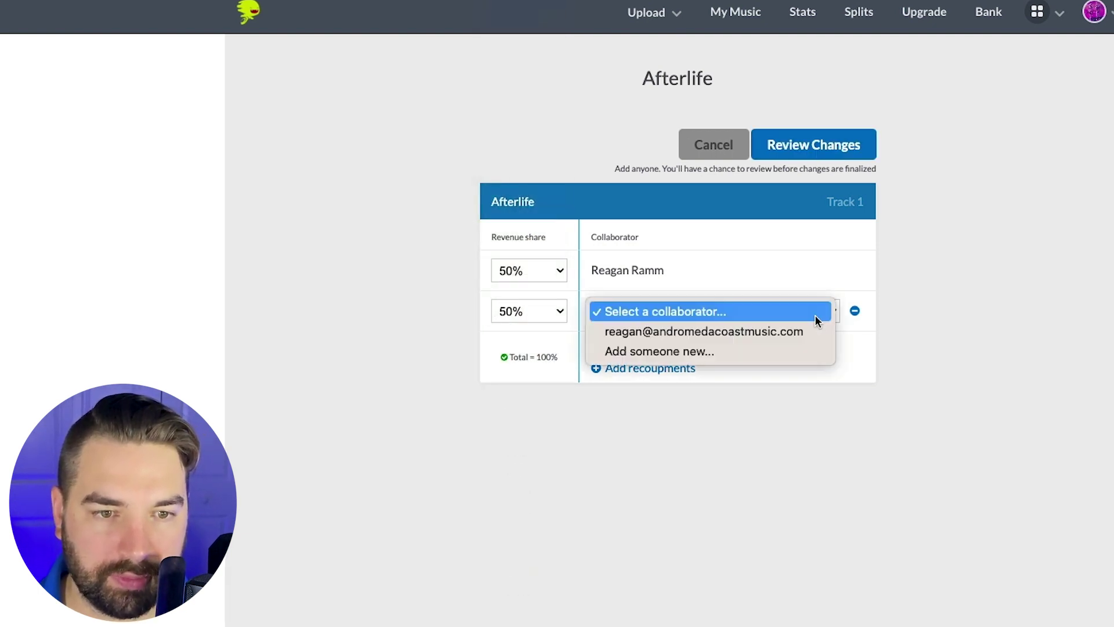
pyautogui.click(676, 355)
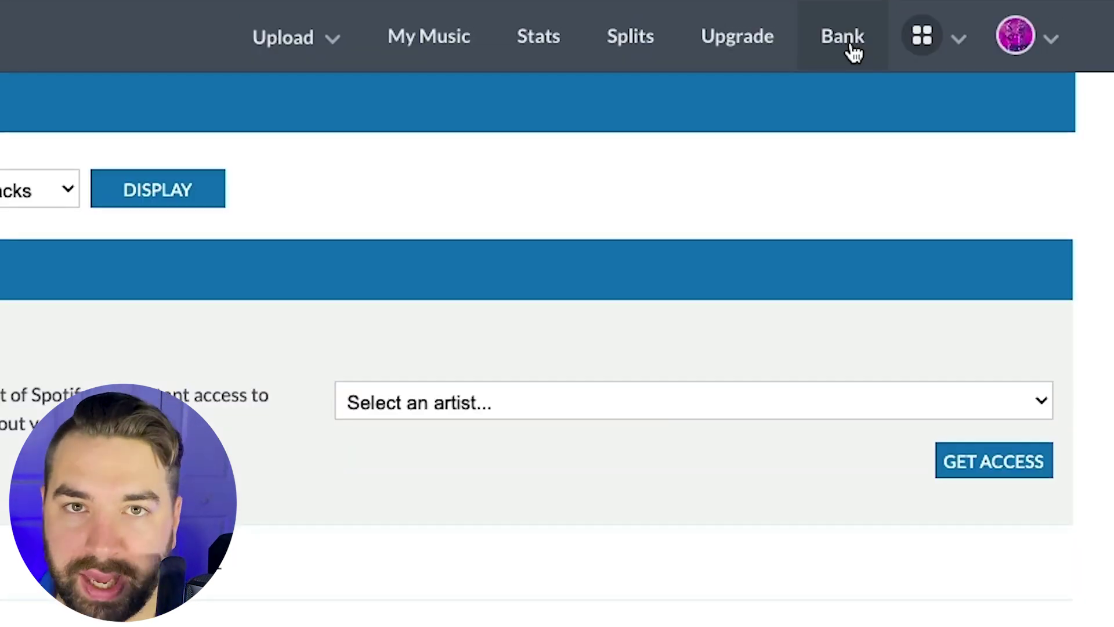
# - Open the Bank page and review total earnings, withdrawals and the amount still owed
pyautogui.click(852, 48)
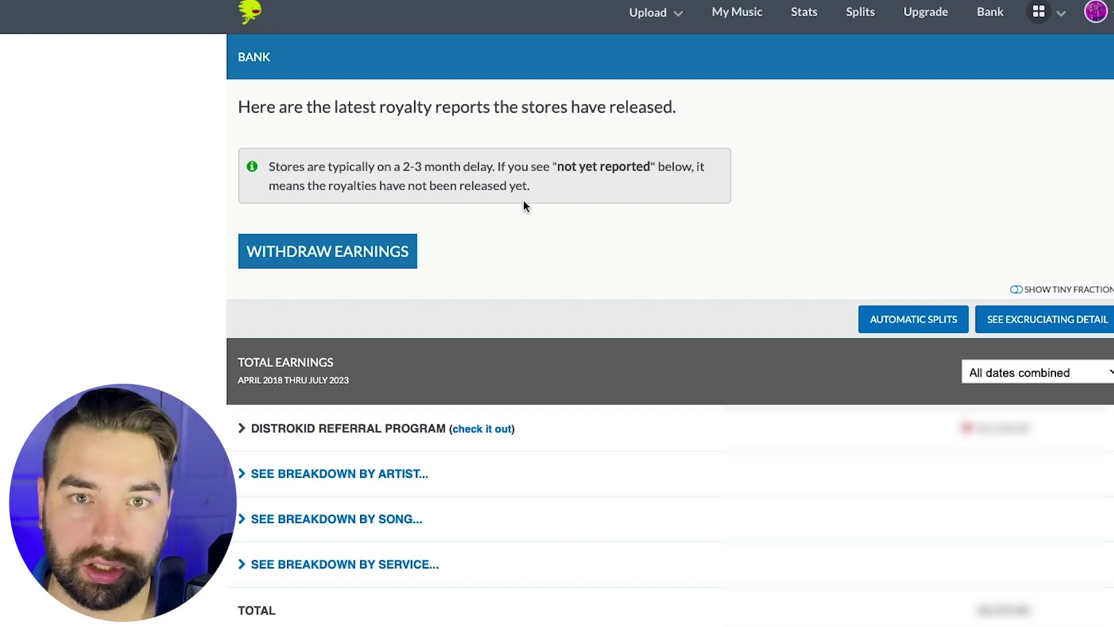
pyautogui.scroll(-5, 523, 200)
pyautogui.scroll(5, 664, 87)
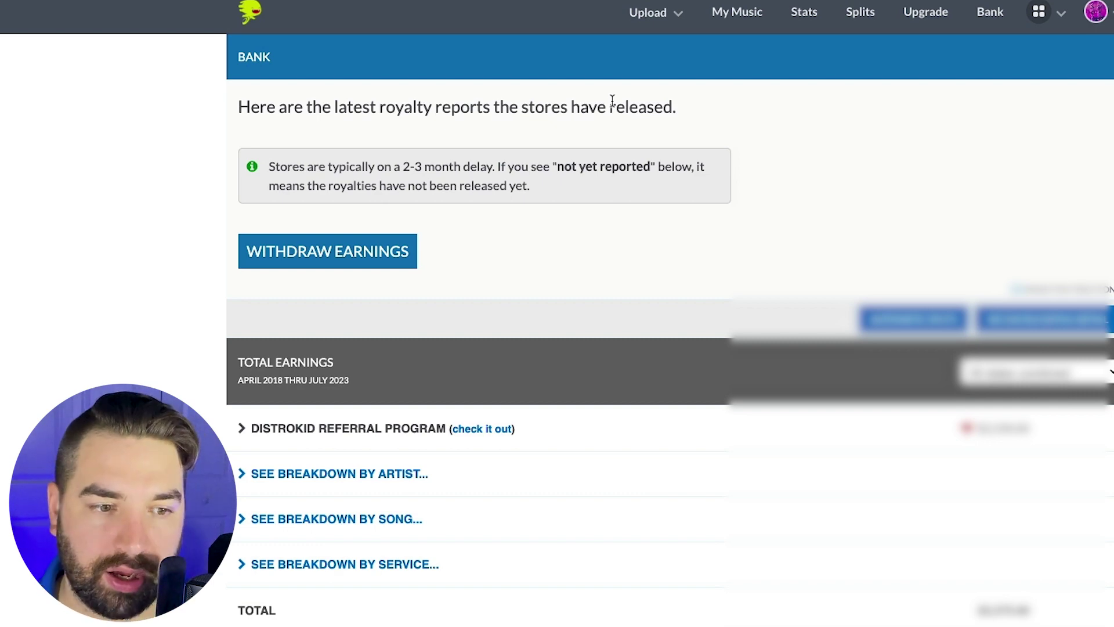
pyautogui.scroll(-5, 331, 264)
pyautogui.scroll(4, 643, 276)
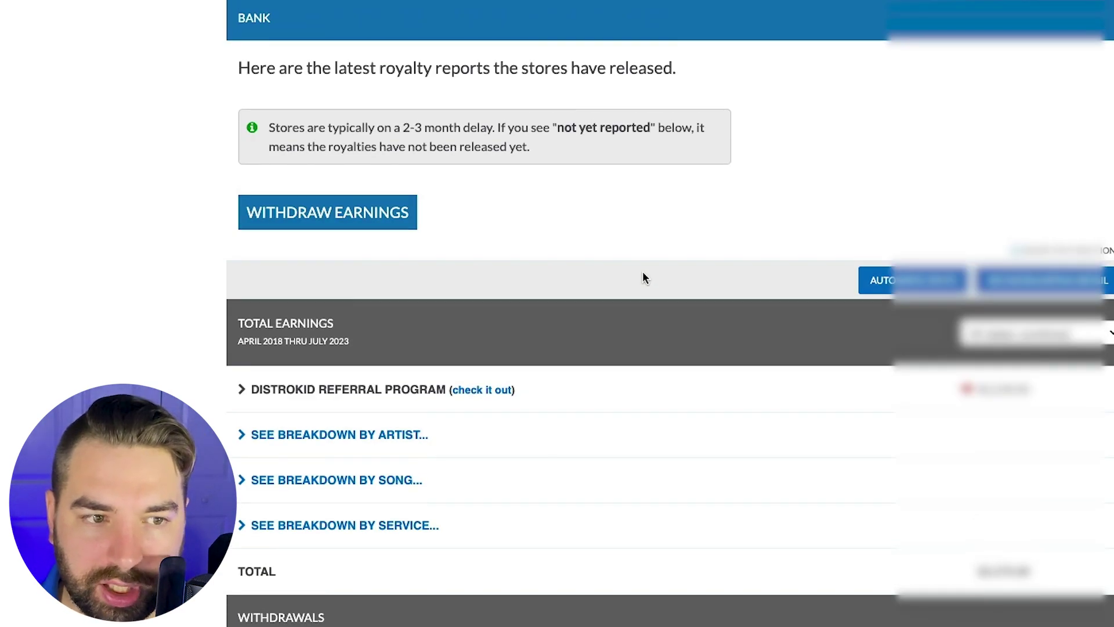
pyautogui.scroll(-5, 596, 284)
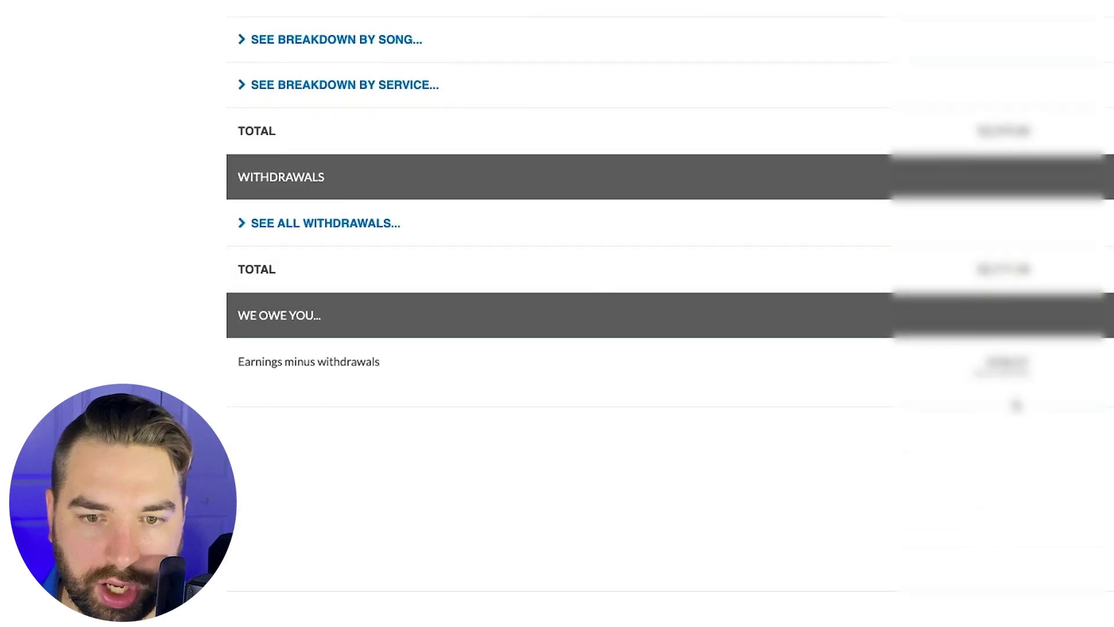
pyautogui.scroll(5, 516, 207)
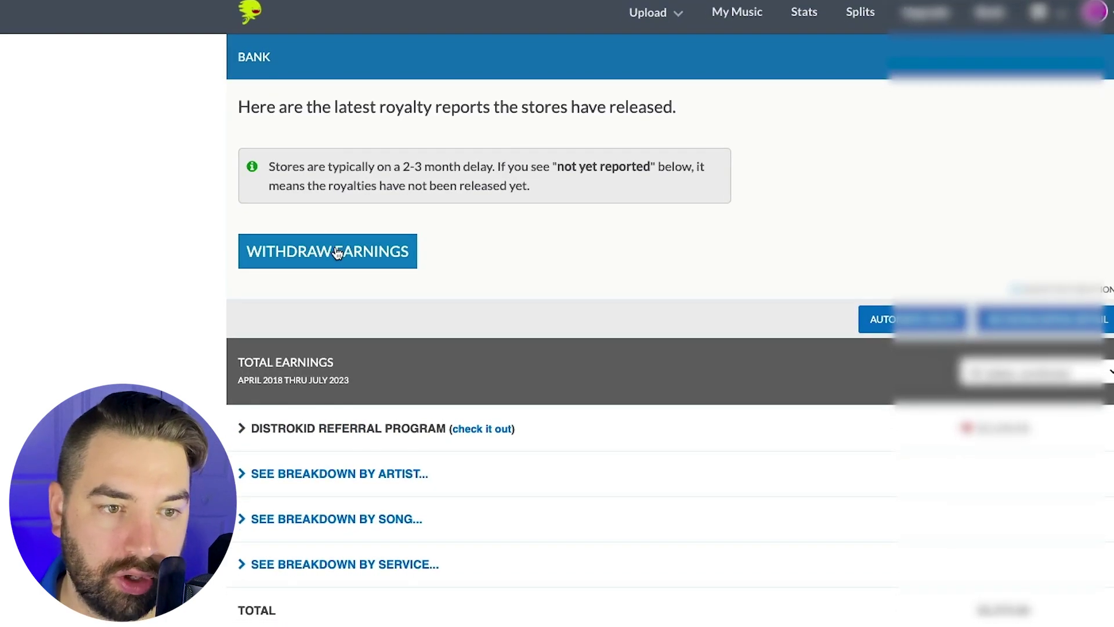
# - Withdraw the available earnings and confirm, reaching the Done! Withdrawal initiated notice
pyautogui.click(334, 253)
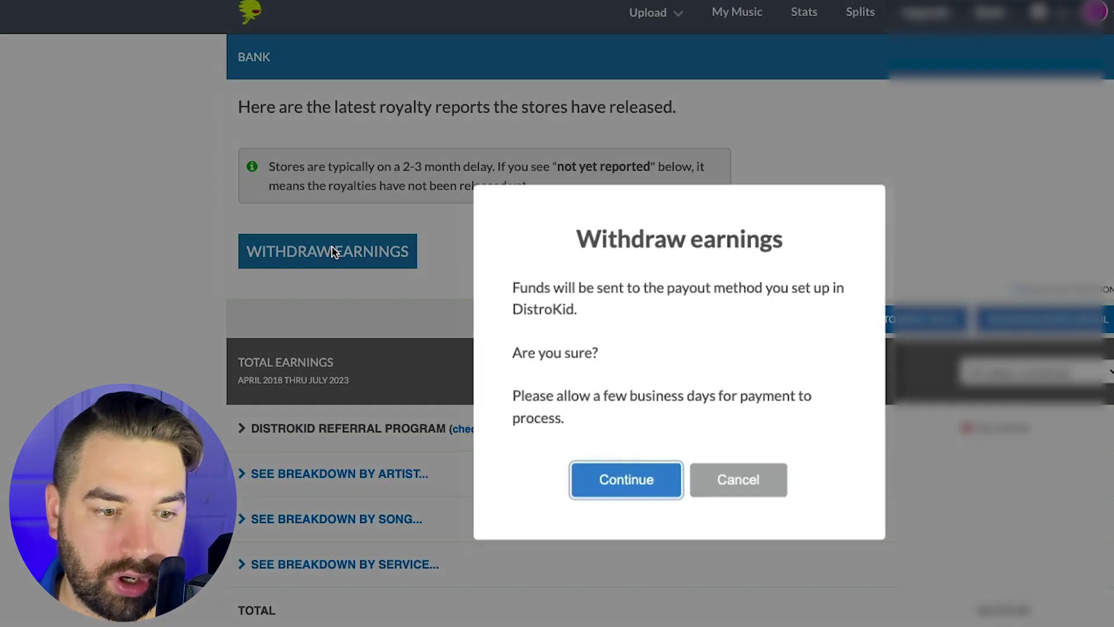
pyautogui.click(631, 480)
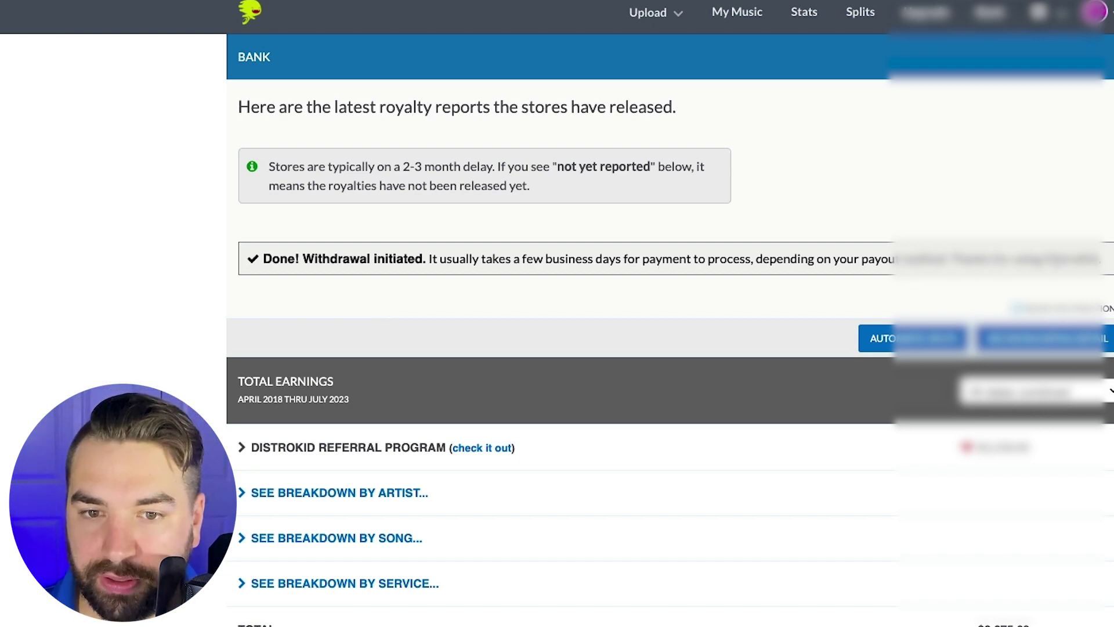
pyautogui.scroll(-5, 608, 348)
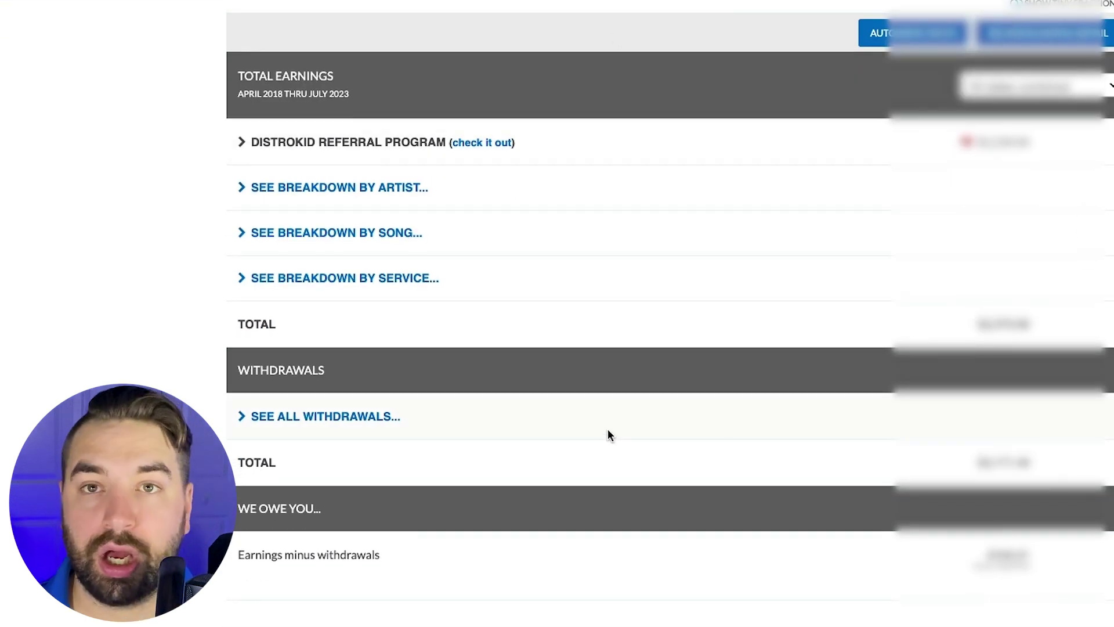
# - Review the earnings breakdowns by artist, by song and by service, scrolling through the service list
pyautogui.click(239, 188)
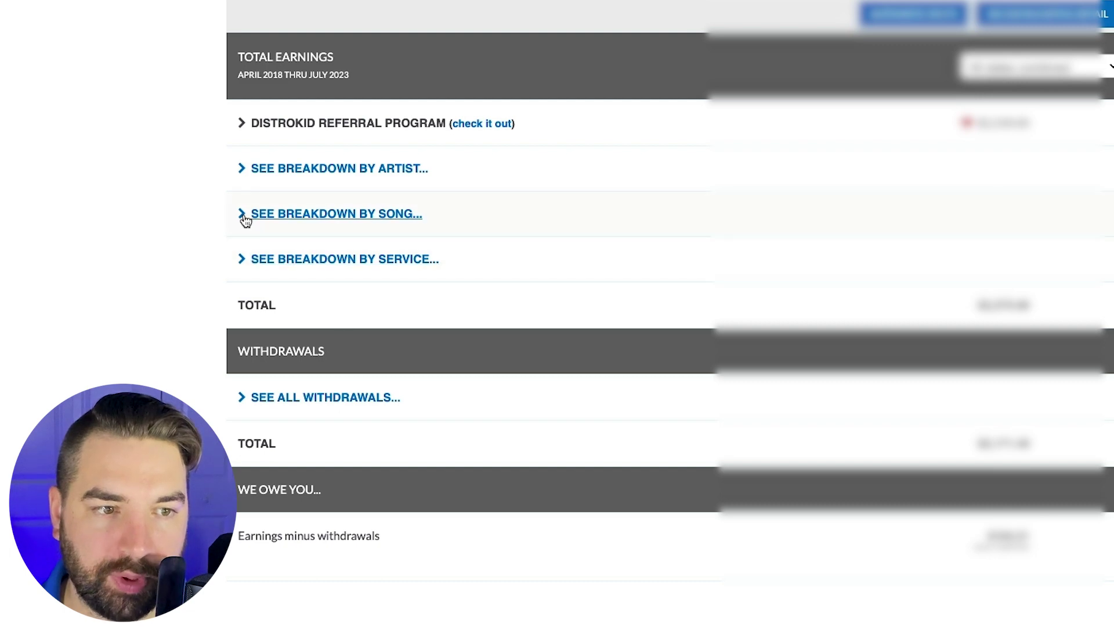
pyautogui.click(246, 219)
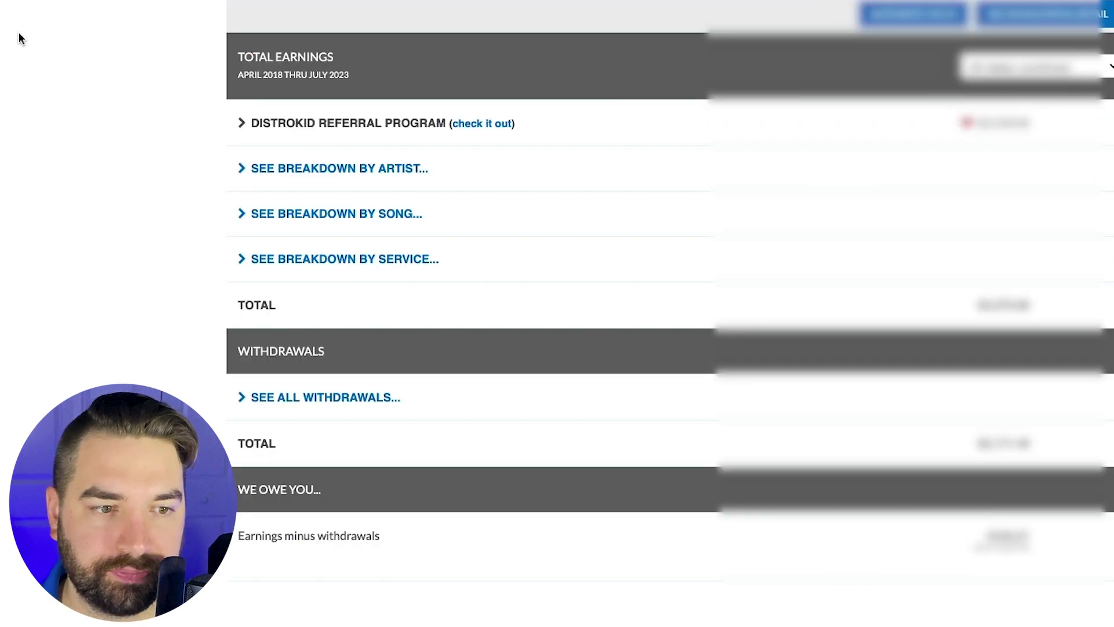
pyautogui.click(247, 263)
pyautogui.scroll(-3, 865, 397)
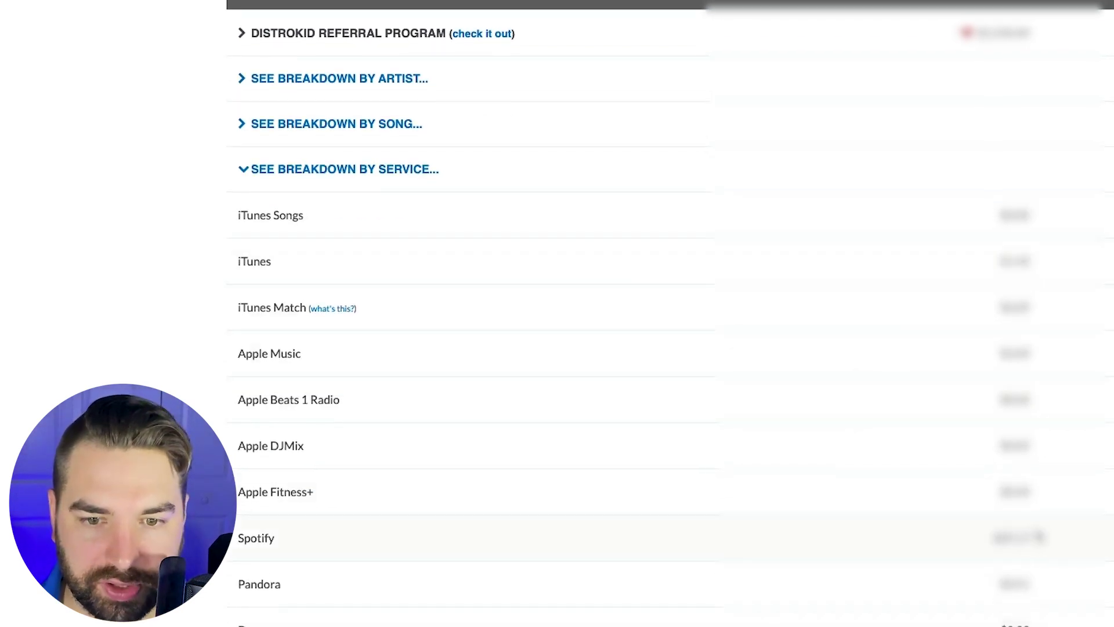
pyautogui.scroll(-4, 1038, 536)
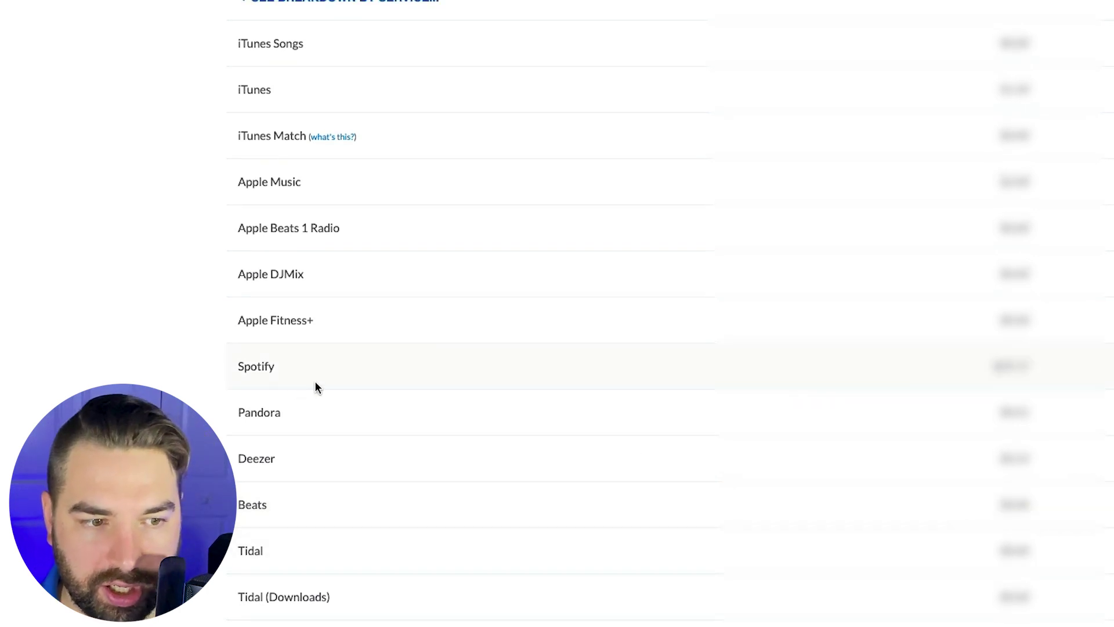
pyautogui.scroll(-2, 251, 456)
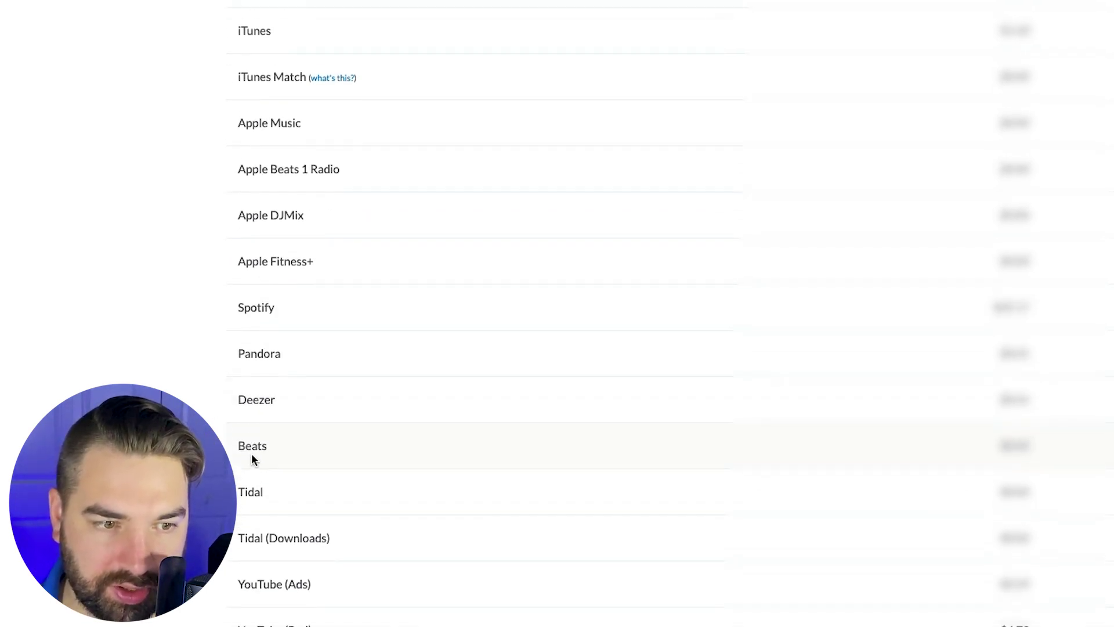
pyautogui.scroll(-7, 306, 458)
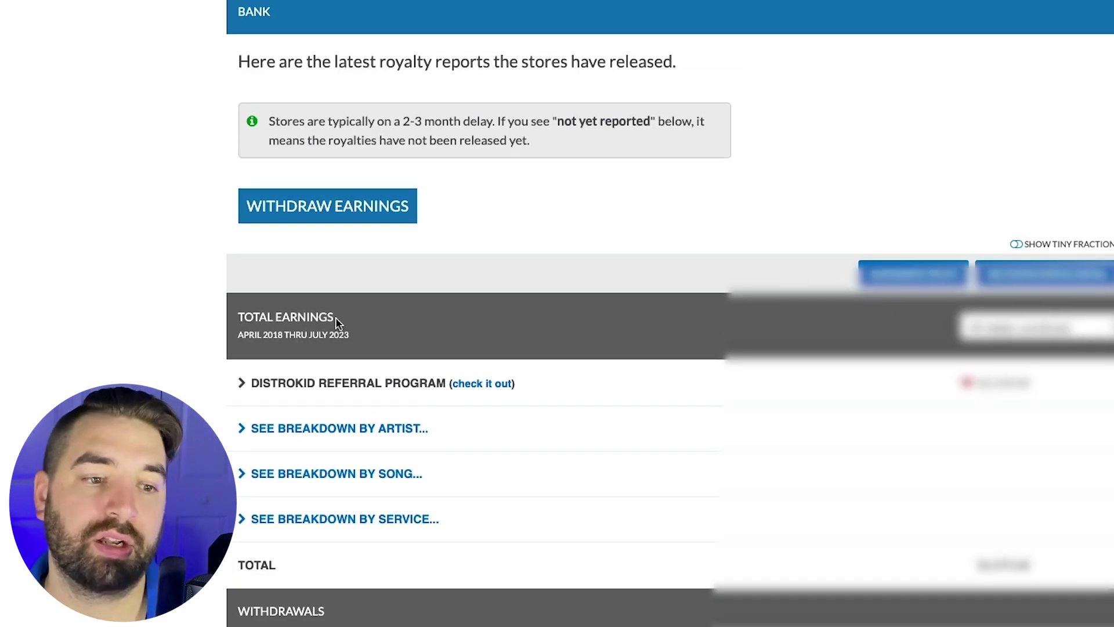
pyautogui.scroll(-2, 687, 366)
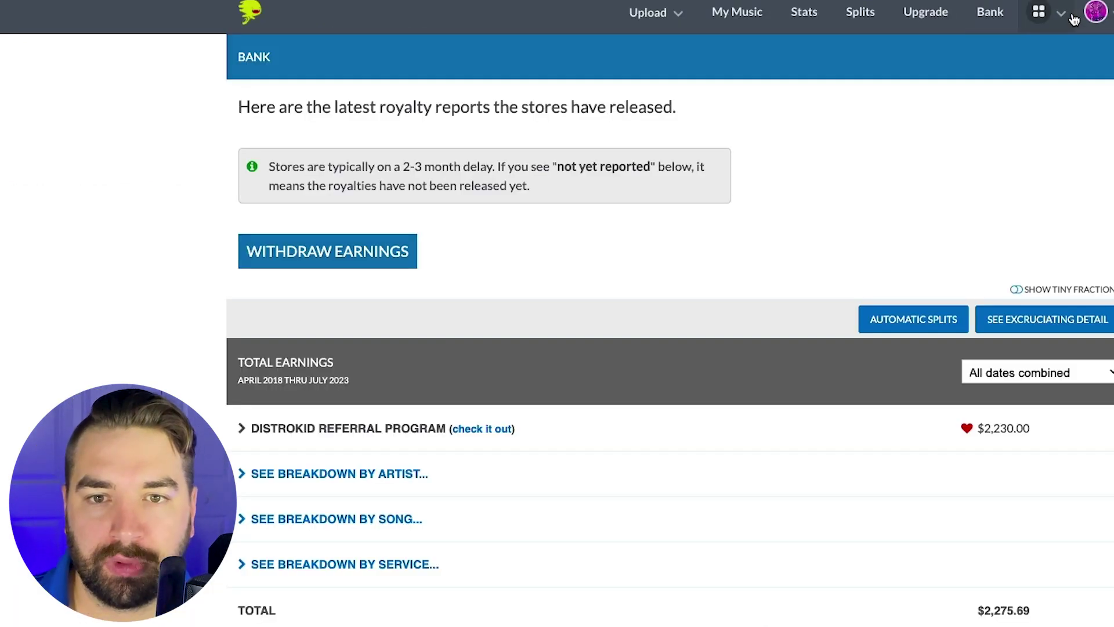
# - Expand the Get heard now goodies in the products menu
pyautogui.click(1063, 19)
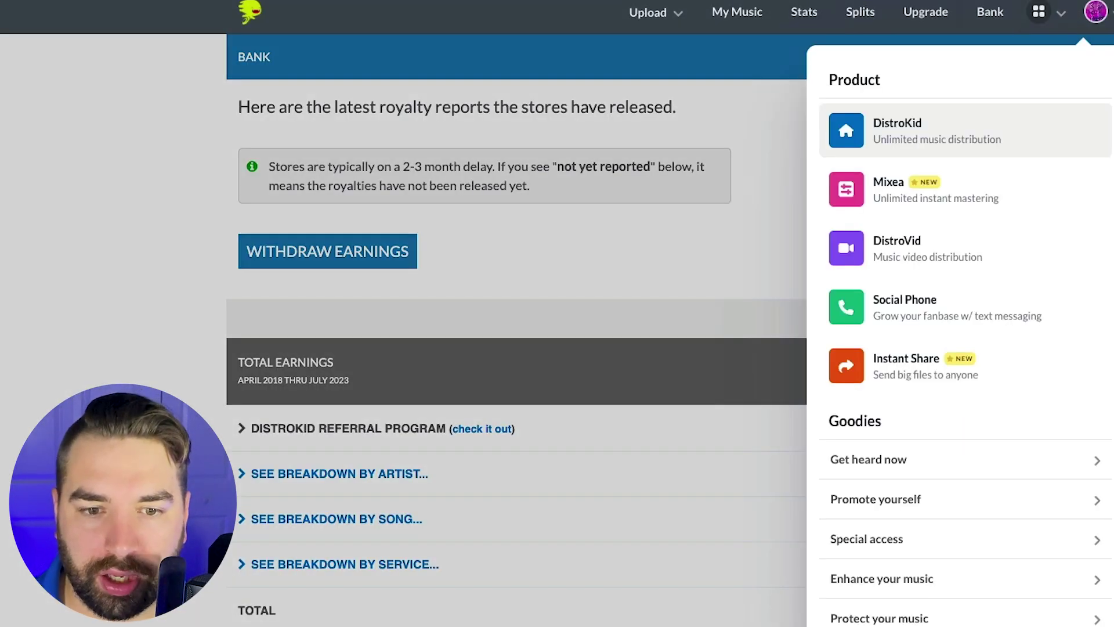
pyautogui.click(1096, 461)
pyautogui.scroll(-1, 928, 491)
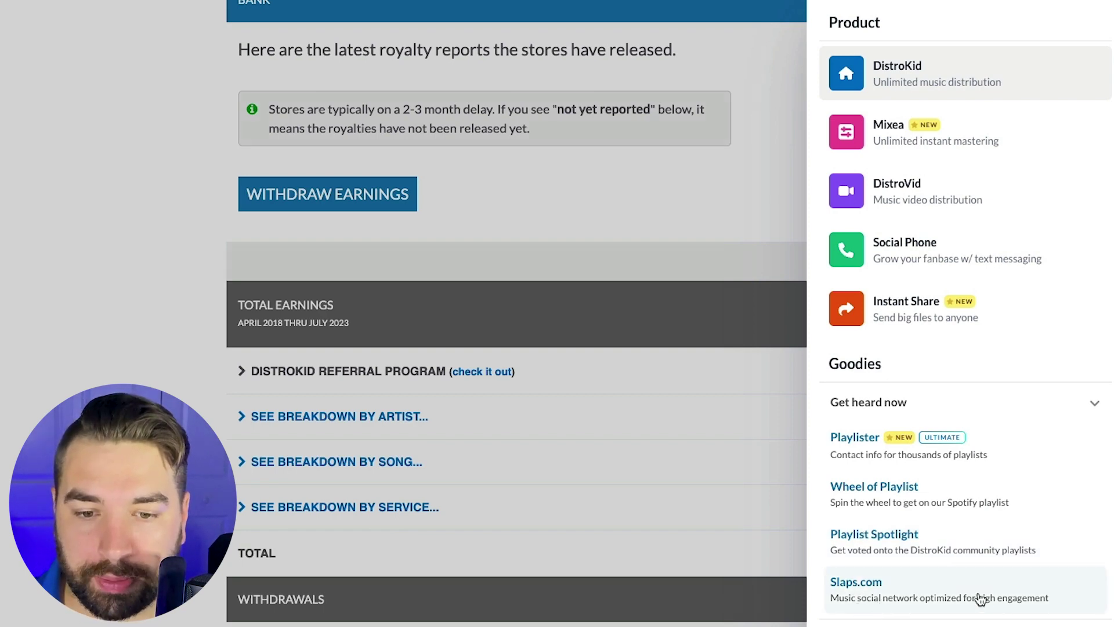
# - Visit the Slaps.com music social network and browse its feed
pyautogui.click(884, 597)
pyautogui.scroll(-2, 789, 496)
pyautogui.scroll(2, 597, 356)
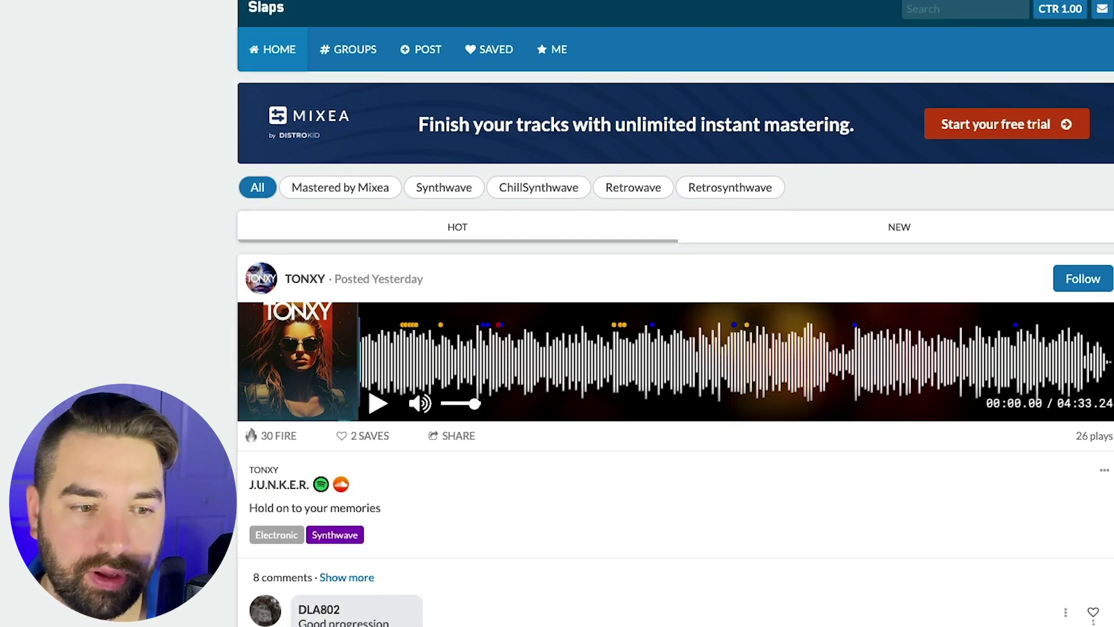
pyautogui.scroll(-8, 636, 270)
pyautogui.scroll(8, 639, 270)
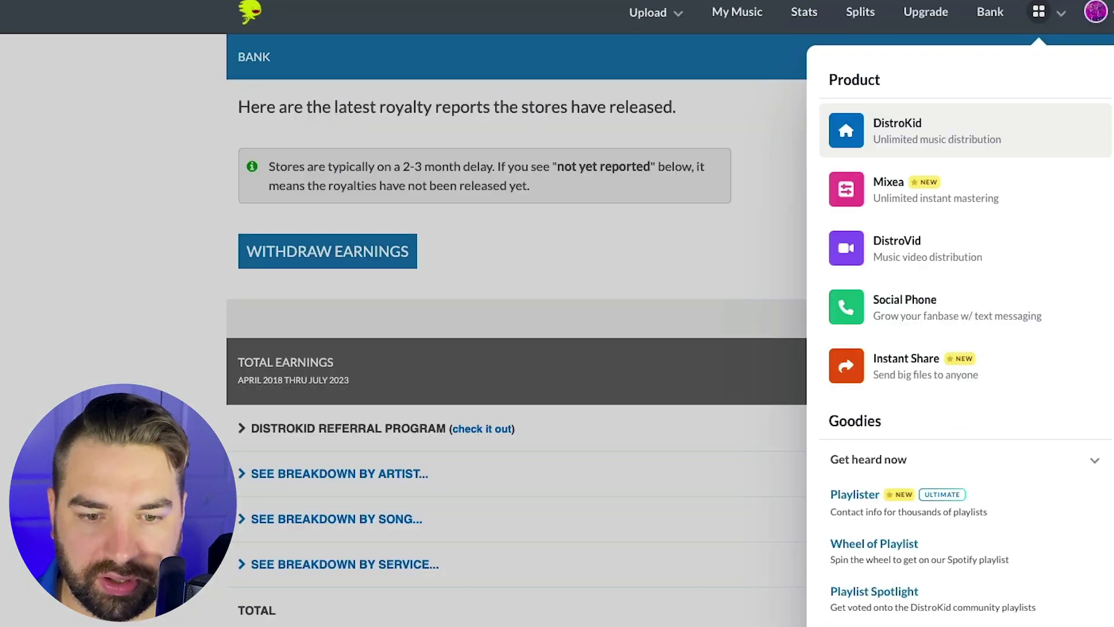
# - Enter Afterlife (single) in Wheel of Playlist and spin three times: 1,824, 2,221, then 1,550
pyautogui.click(893, 545)
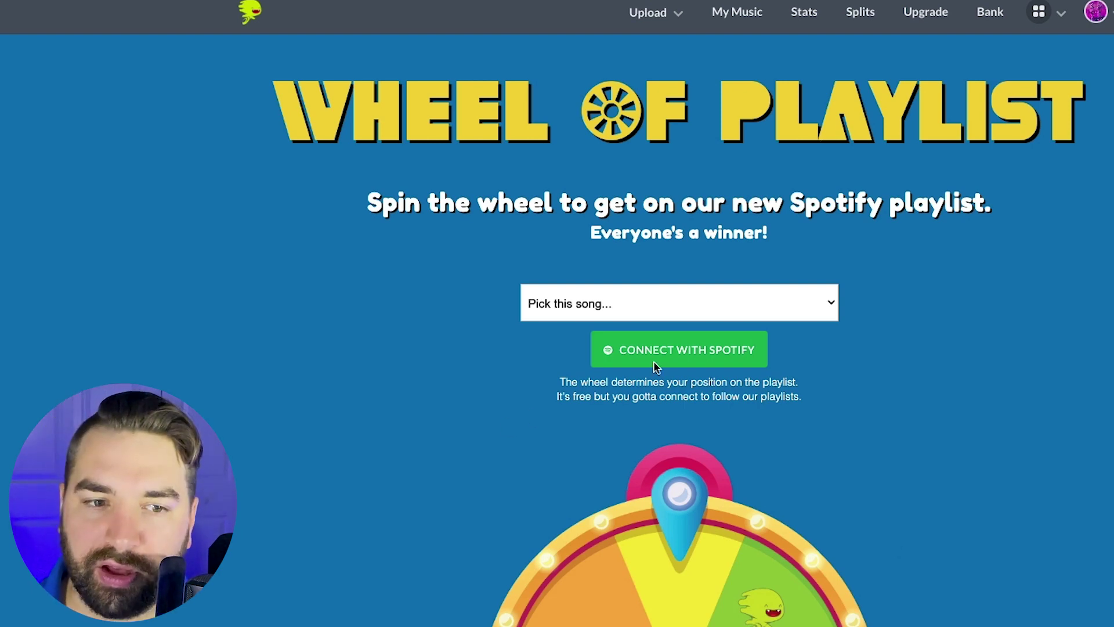
pyautogui.scroll(-2, 718, 563)
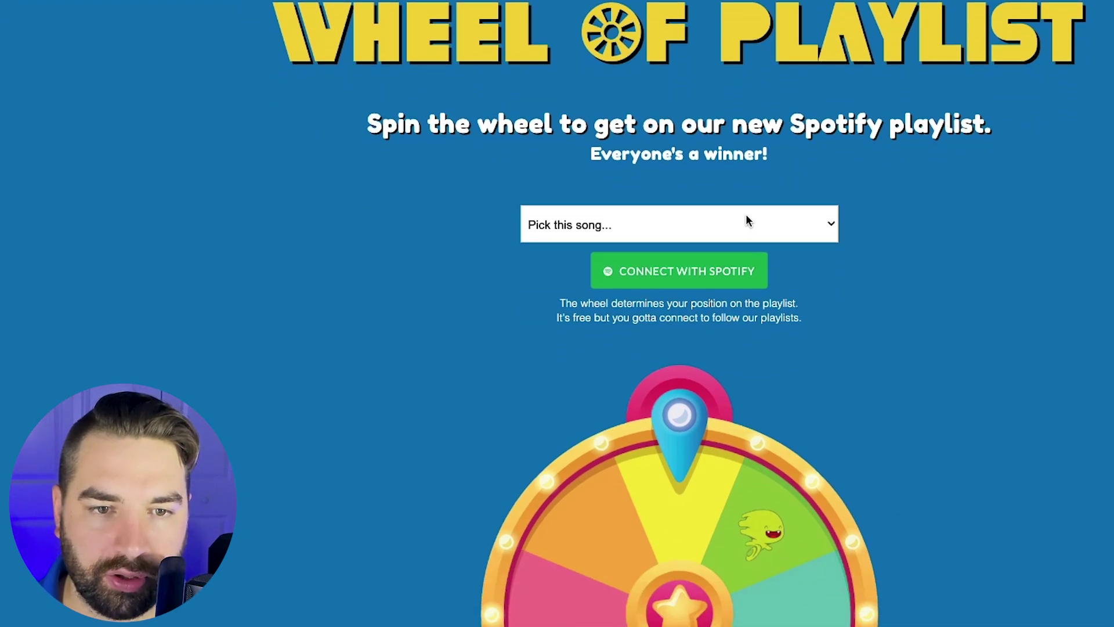
pyautogui.click(747, 224)
pyautogui.click(618, 245)
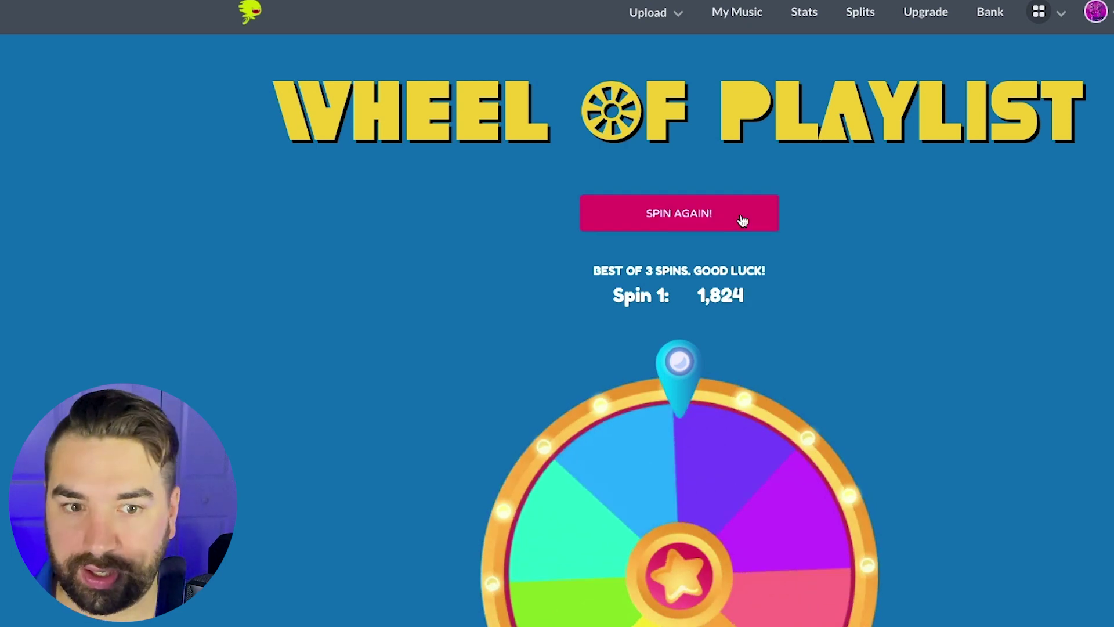
pyautogui.click(708, 215)
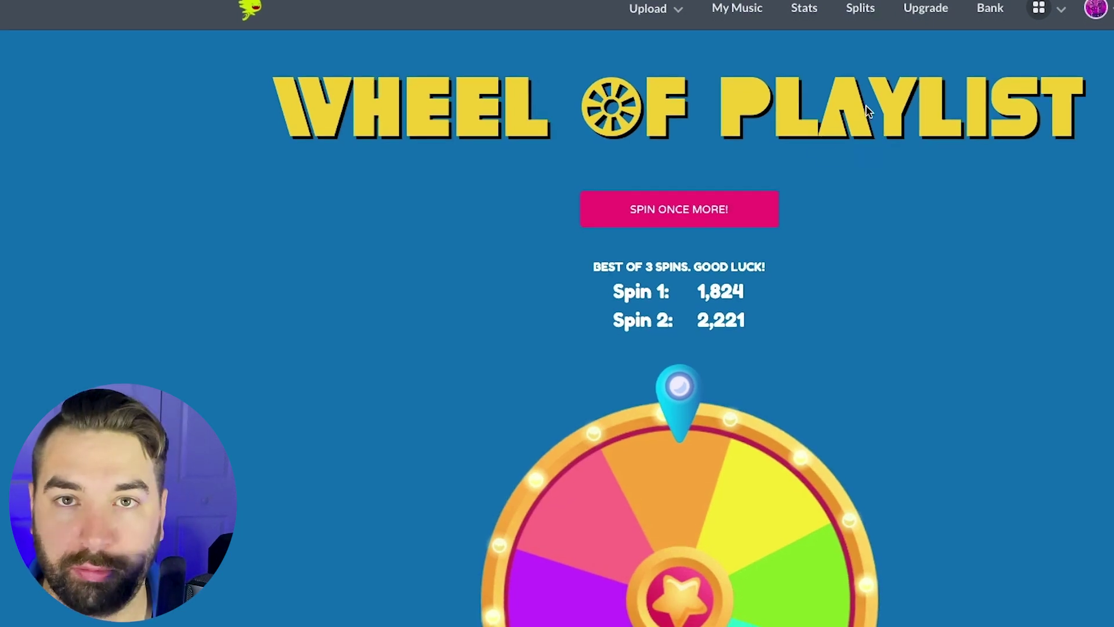
pyautogui.click(698, 220)
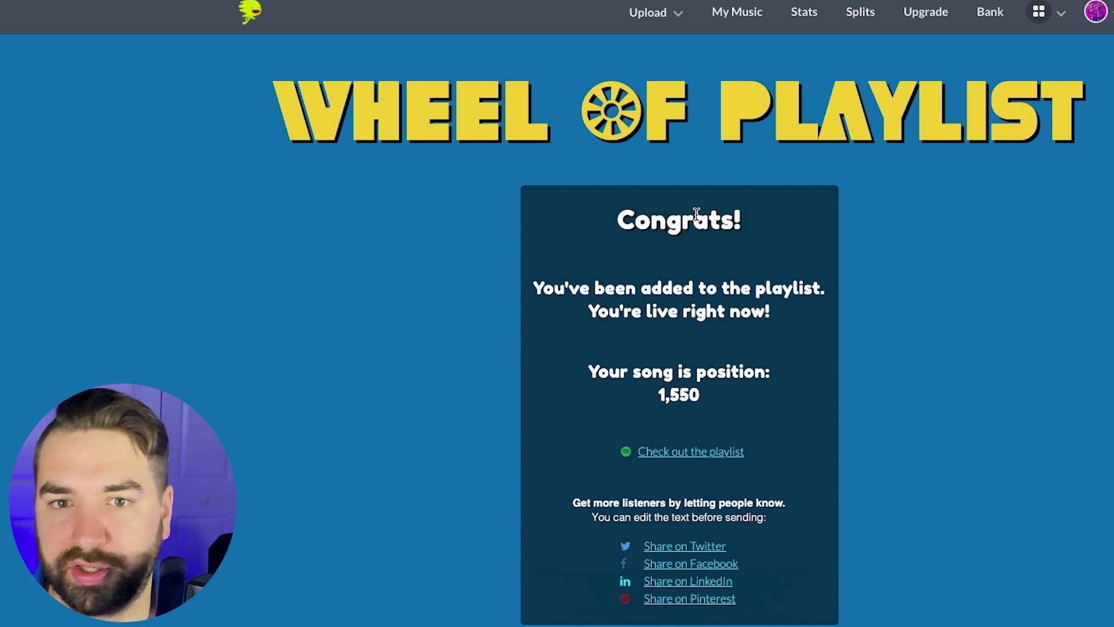
# - Open Playlist Spotlight from Get heard now to vote between 'I am a loser' and 'The Real Thing'
pyautogui.click(1048, 20)
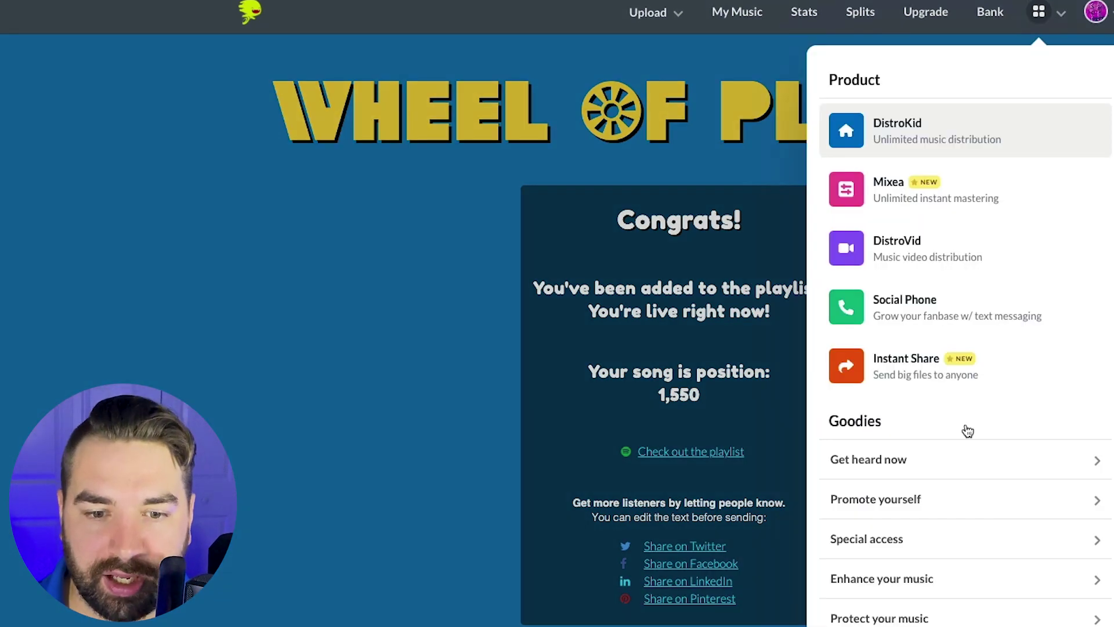
pyautogui.click(1096, 460)
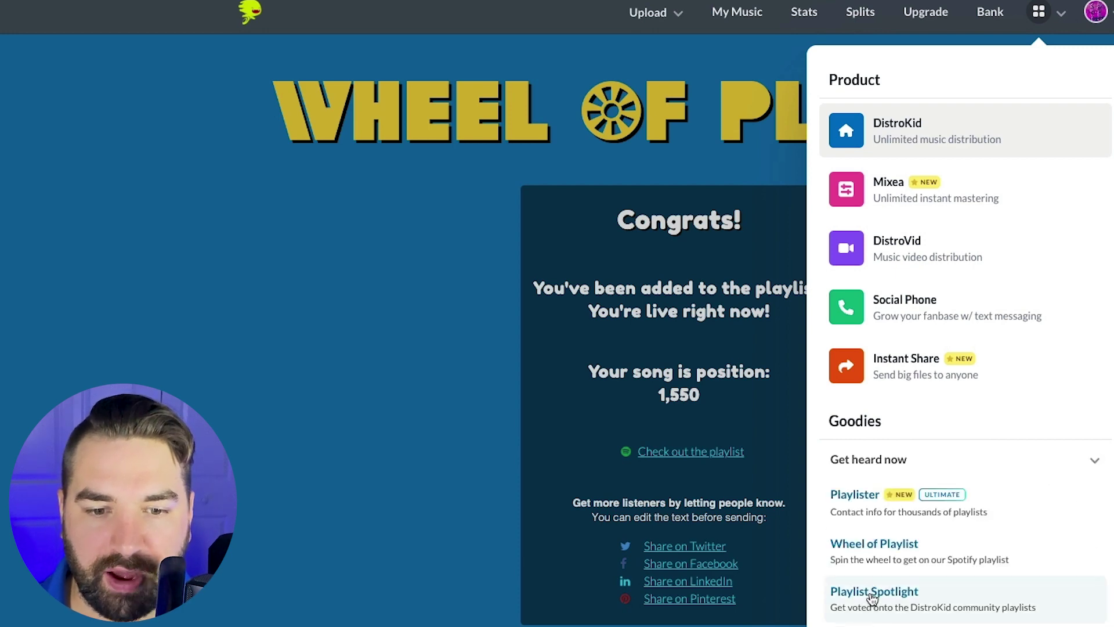
pyautogui.click(872, 592)
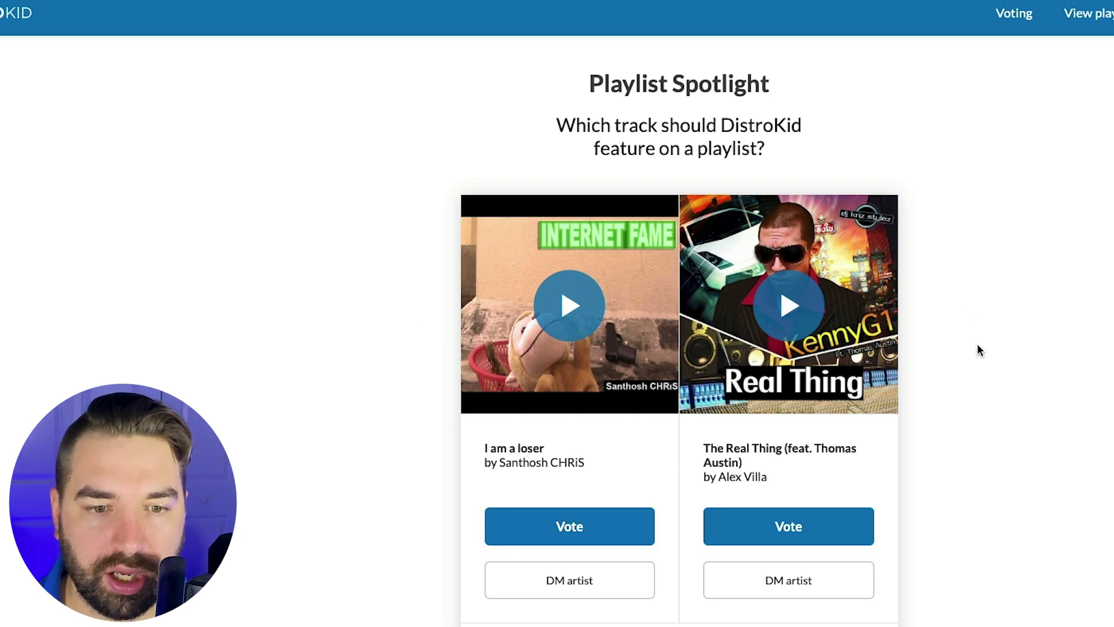
pyautogui.scroll(-2, 713, 385)
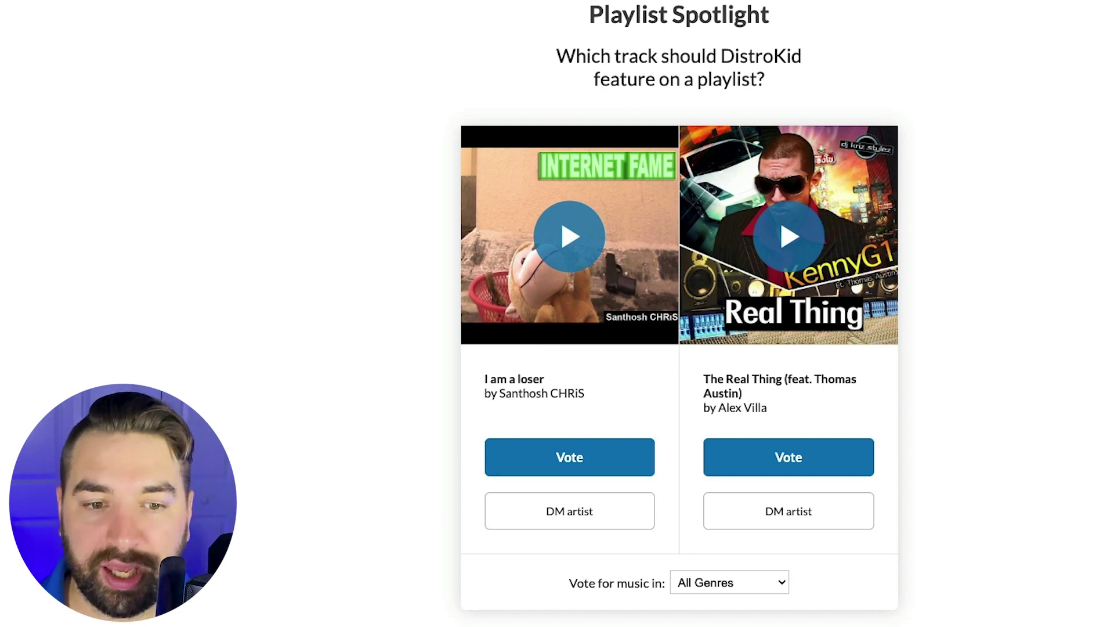
pyautogui.scroll(2, 961, 201)
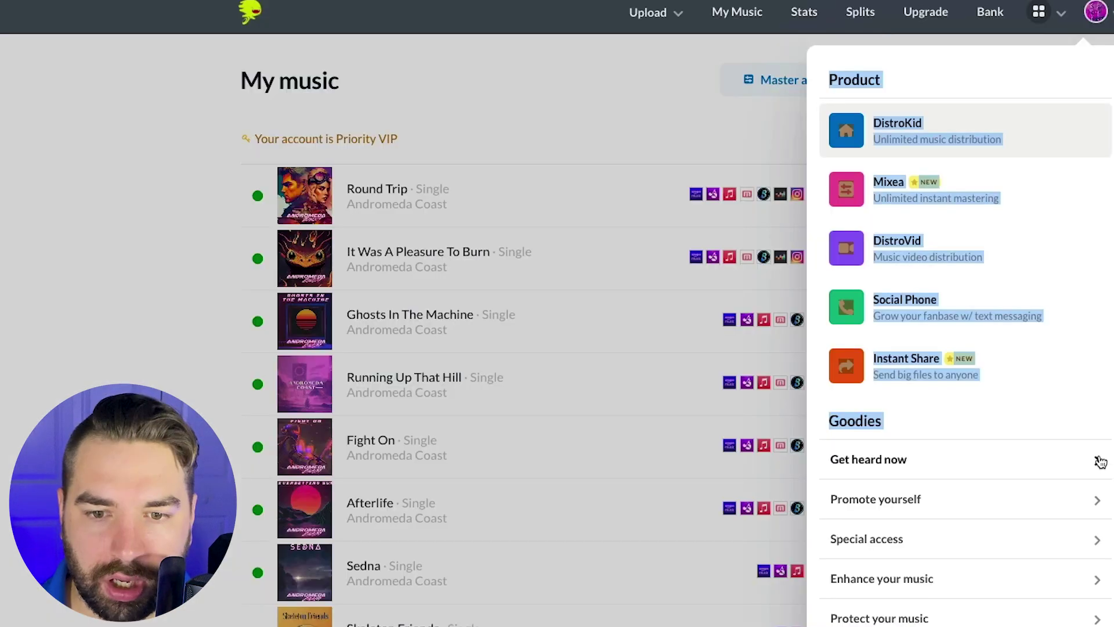
# - Search Playlister for EDM playlist contacts, accepting the warning and connecting Spotify
pyautogui.click(1094, 460)
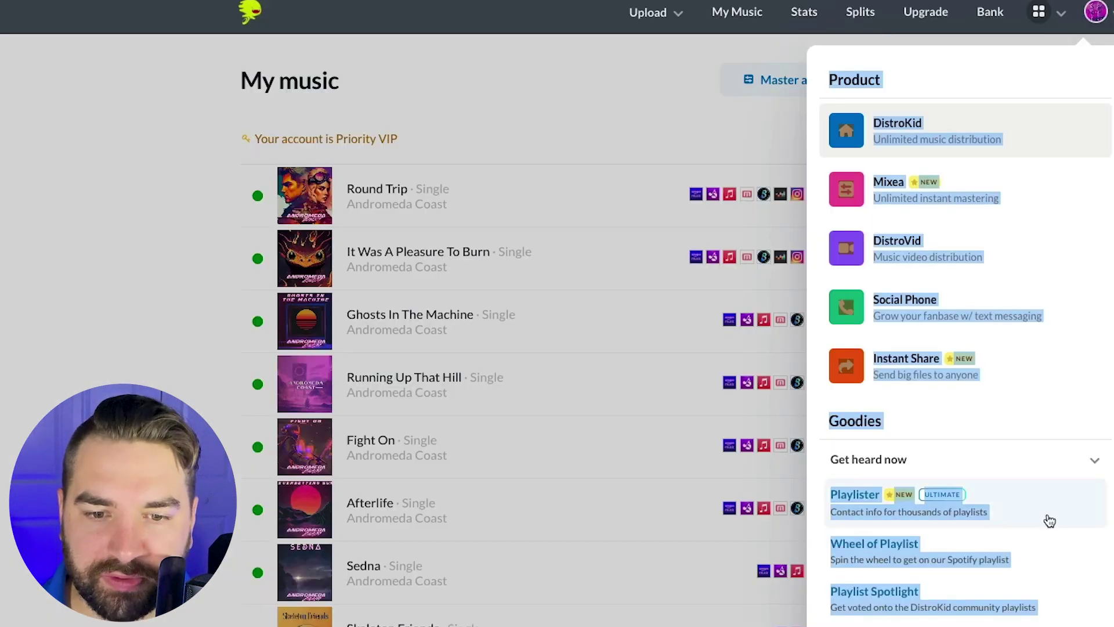
pyautogui.click(834, 505)
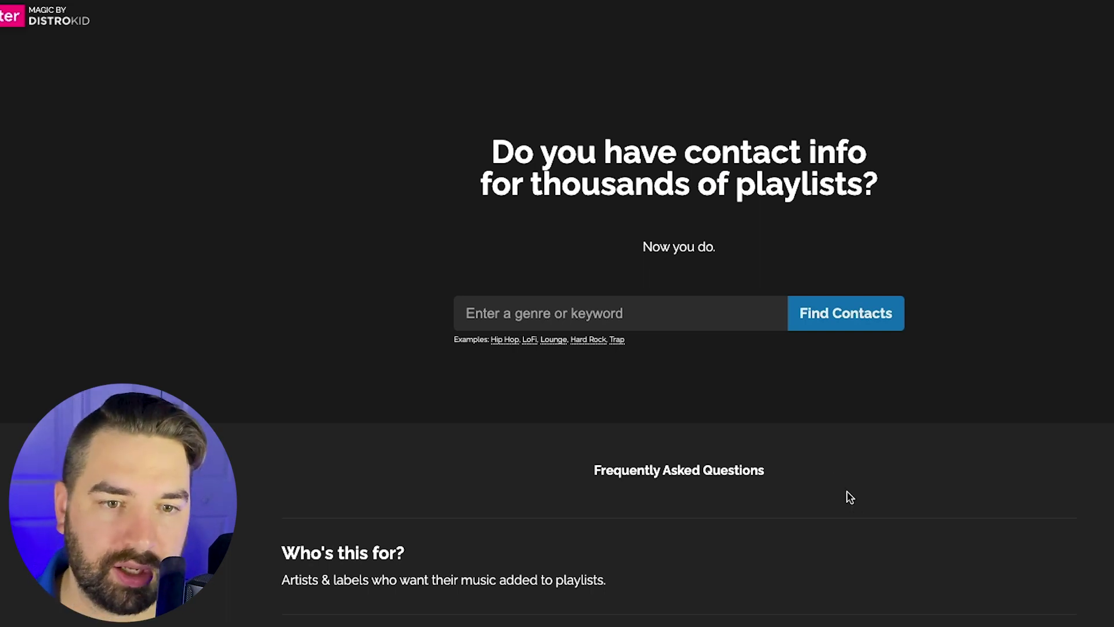
pyautogui.click(655, 305)
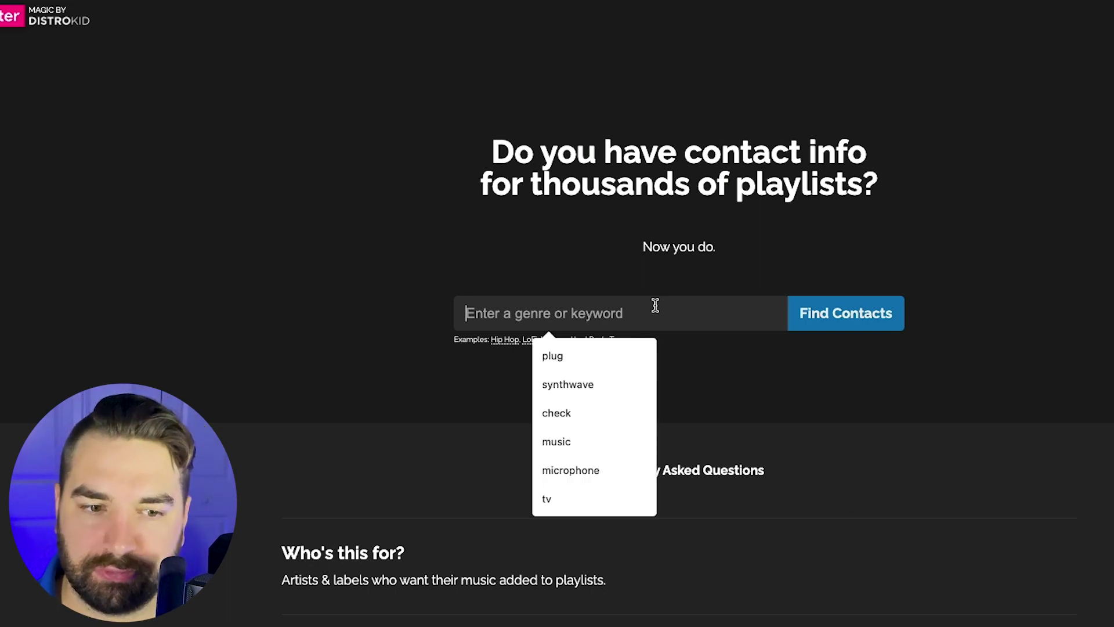
pyautogui.write('E')
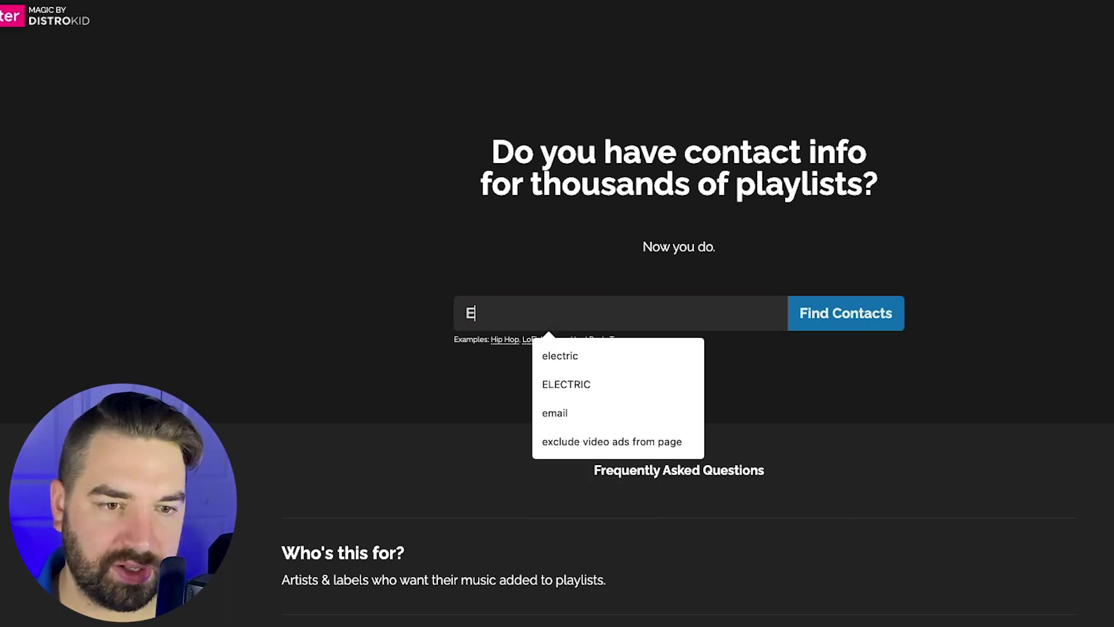
pyautogui.write('DM')
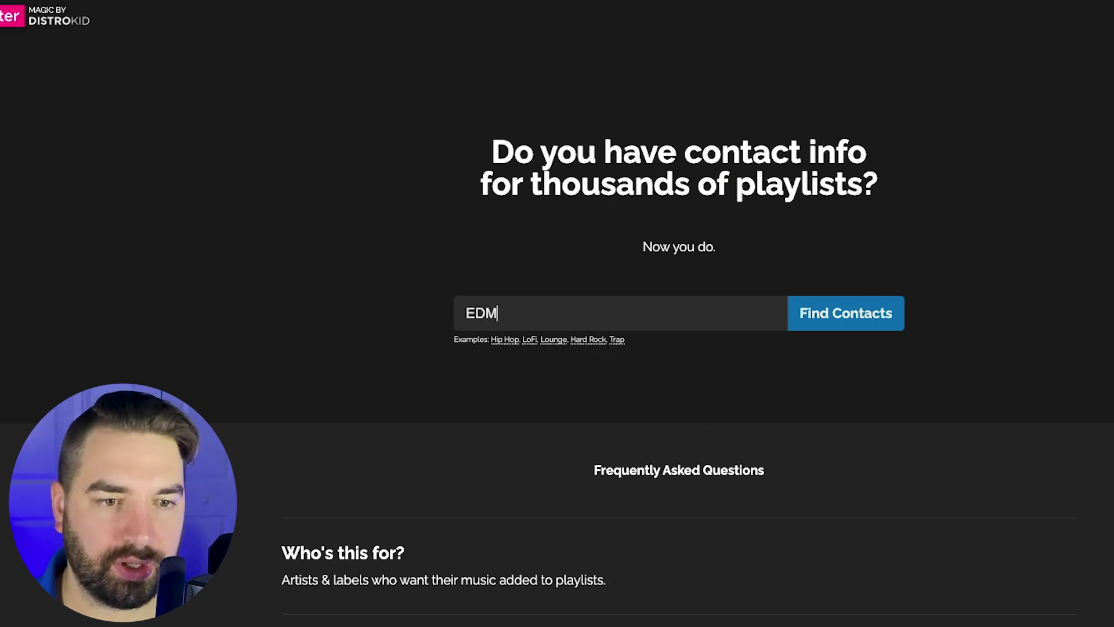
pyautogui.click(855, 313)
pyautogui.click(651, 525)
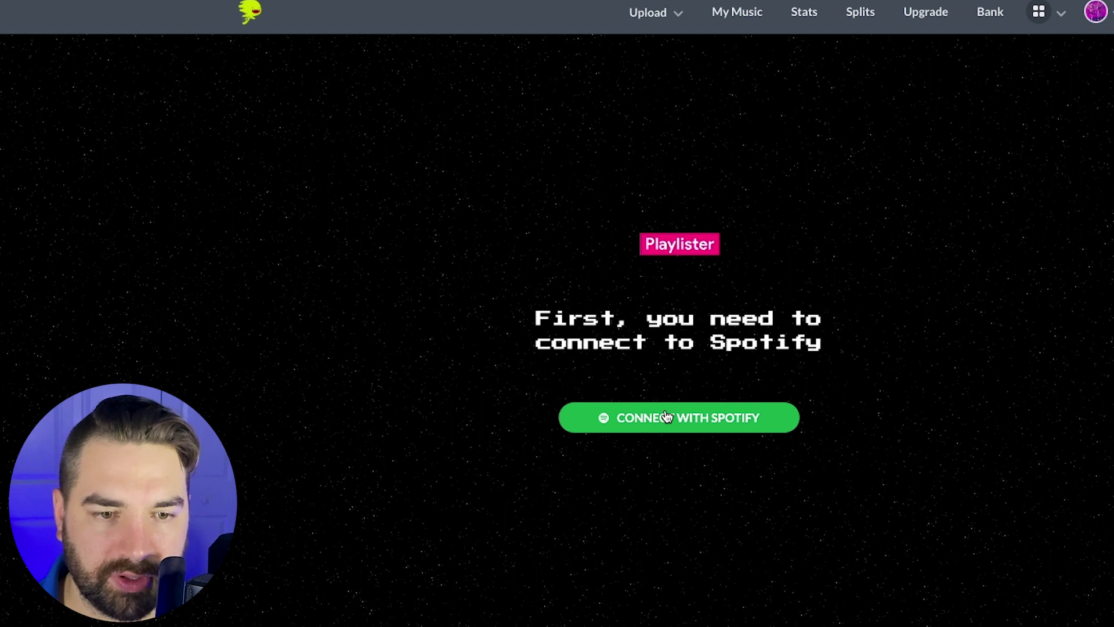
pyautogui.click(670, 417)
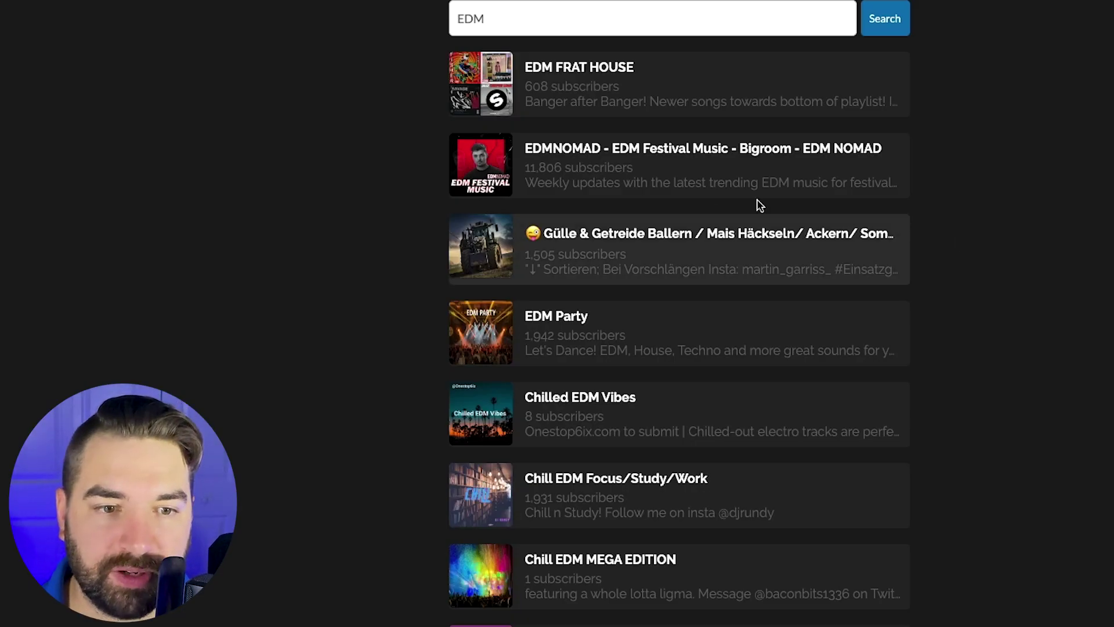
# - View the EDM Party playlist's contact details with its 1,942 subscribers
pyautogui.scroll(-1, 722, 246)
pyautogui.scroll(-1, 736, 243)
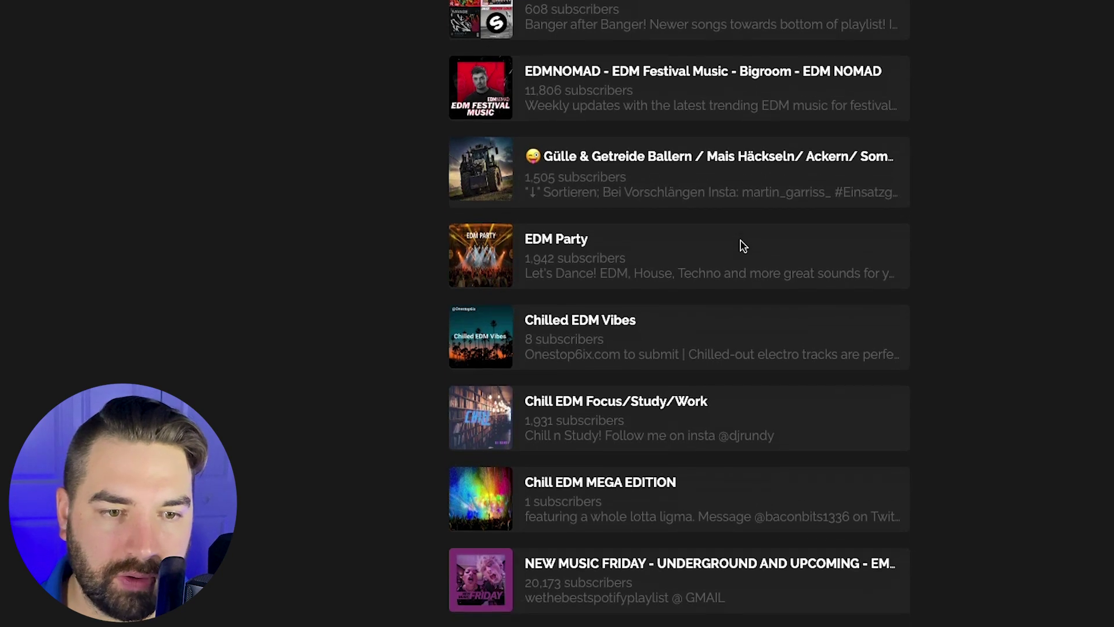
pyautogui.click(561, 240)
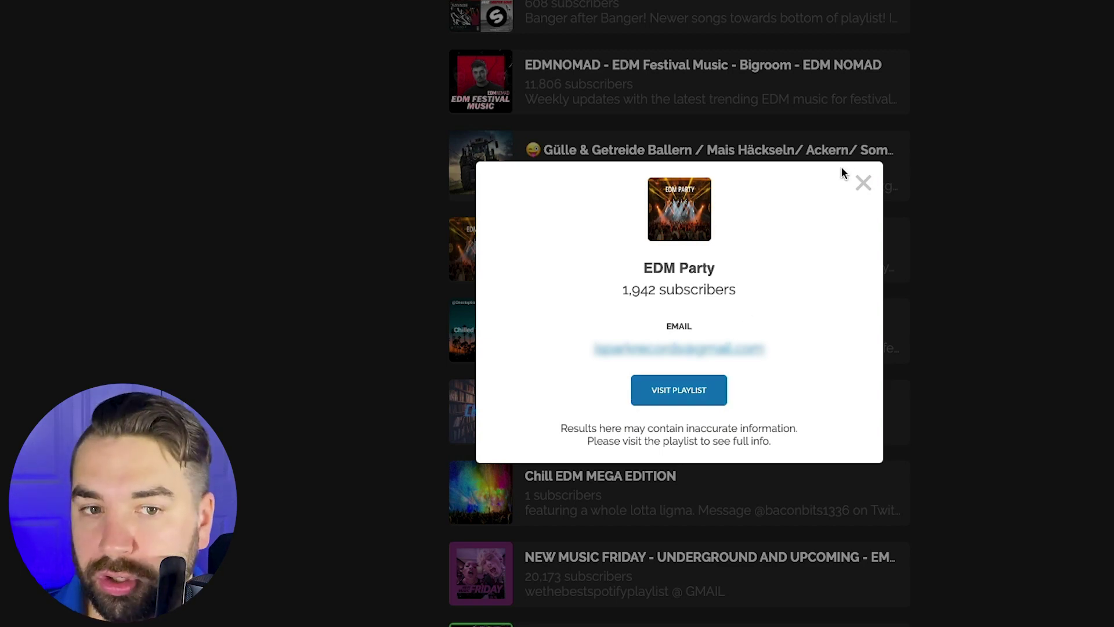
# - Close the EDM Party details and start a new HyperFollow page from Promote yourself
pyautogui.click(865, 183)
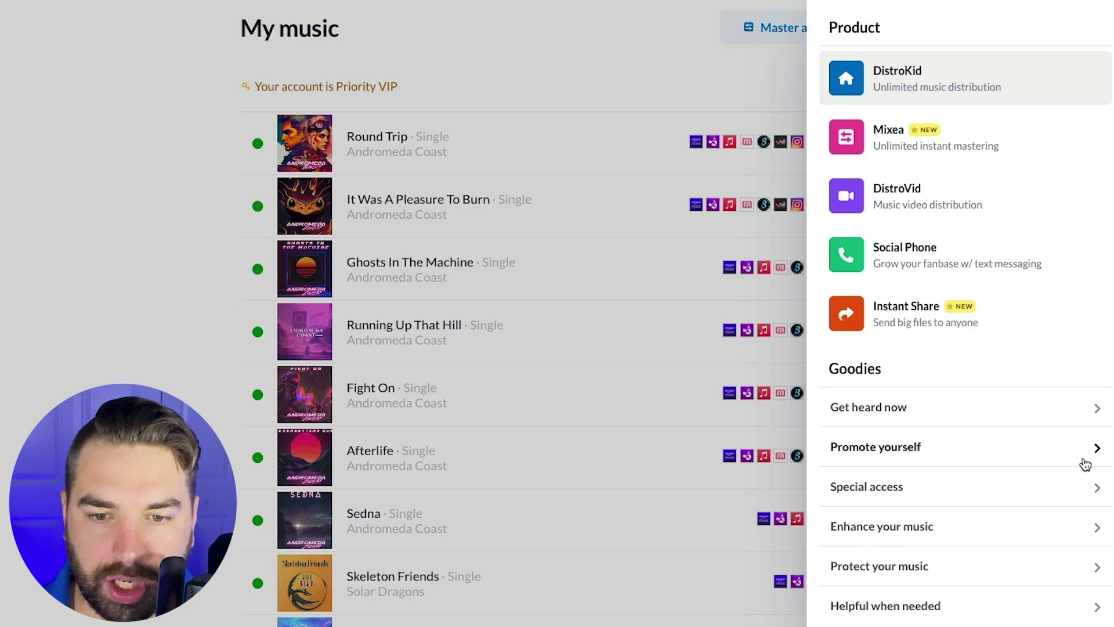
pyautogui.click(1096, 459)
pyautogui.scroll(-3, 1011, 427)
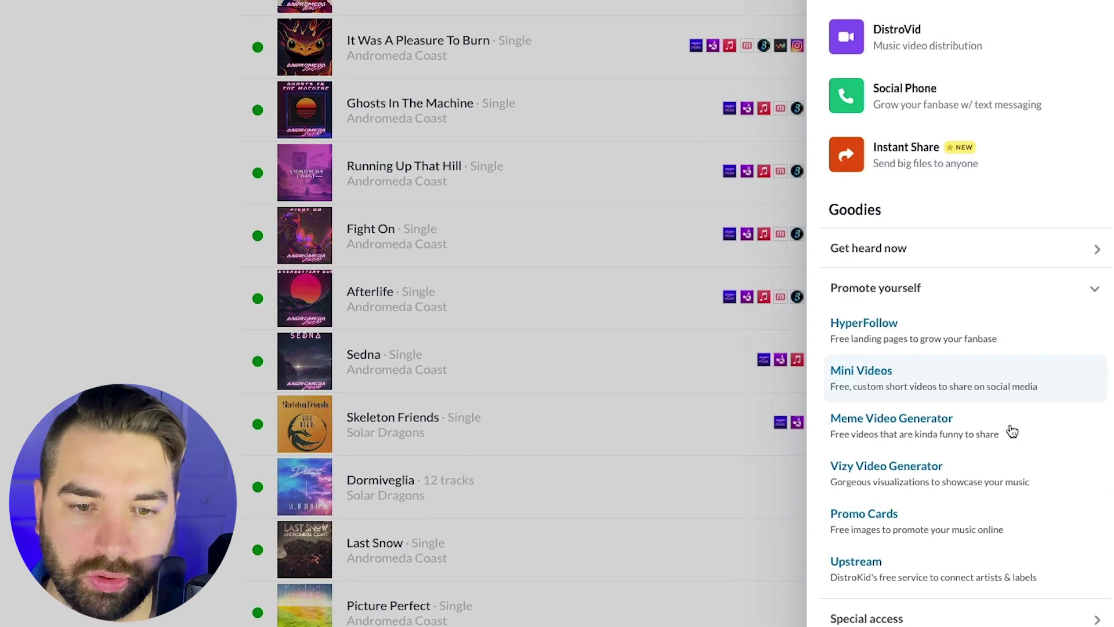
pyautogui.click(878, 325)
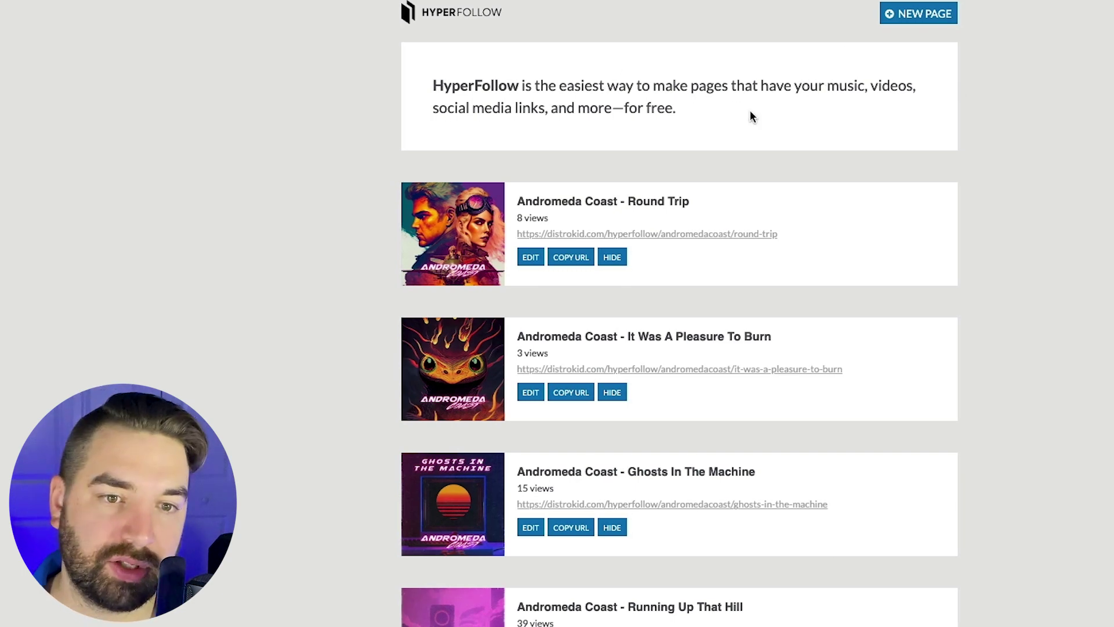
pyautogui.click(909, 11)
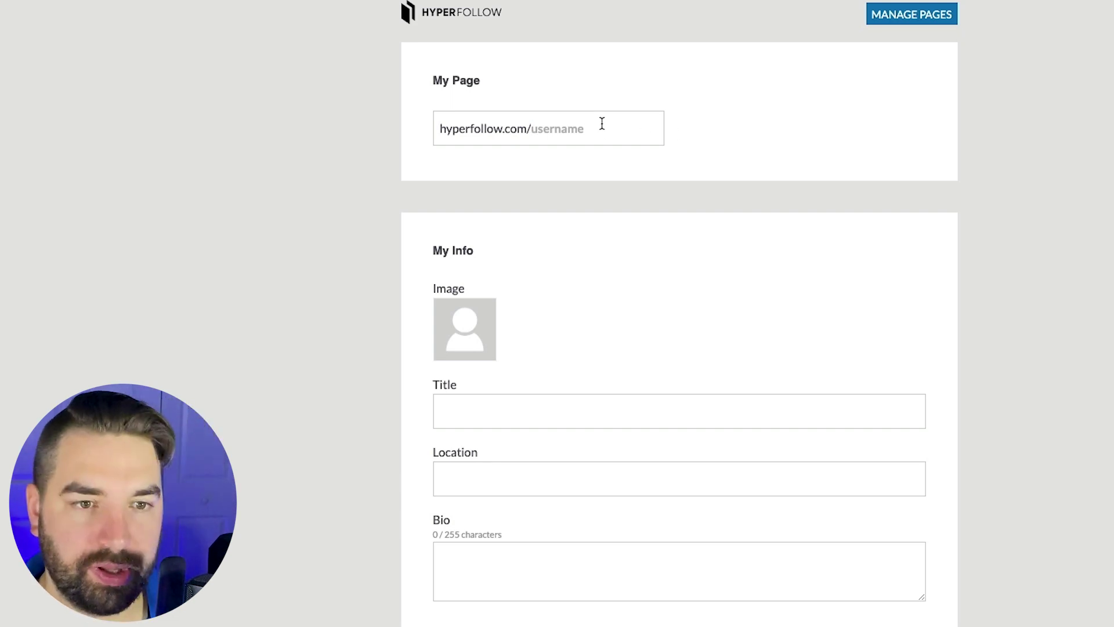
# - Enter an available HyperFollow username and scroll through the empty form to SAVE PAGE
pyautogui.write('bcd')
pyautogui.scroll(-2, 526, 179)
pyautogui.scroll(-5, 513, 266)
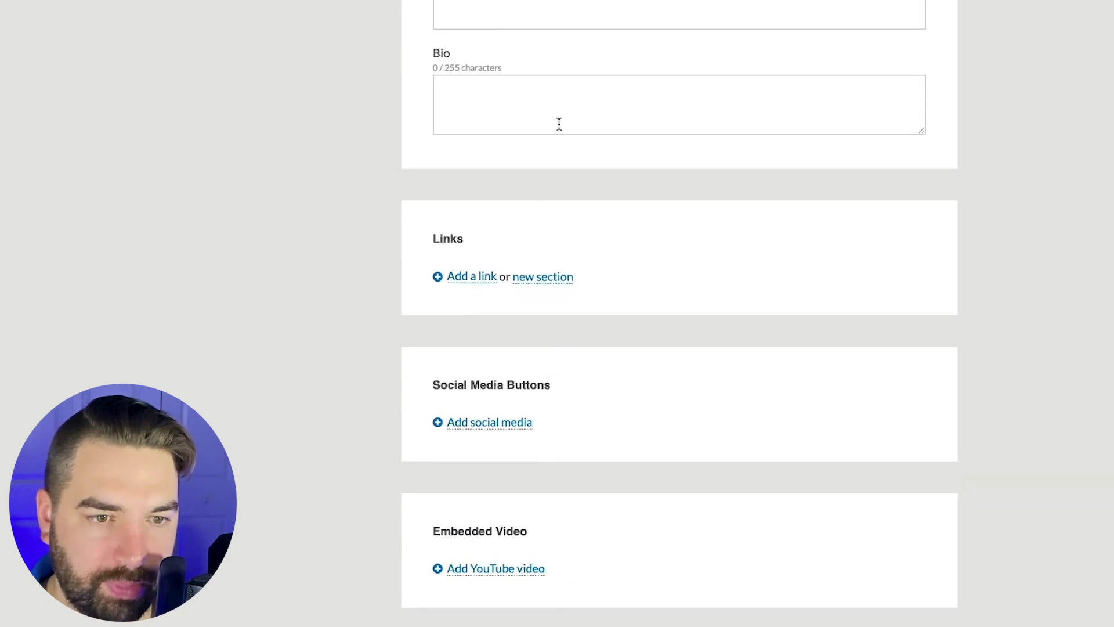
pyautogui.scroll(-4, 599, 323)
pyautogui.scroll(-1, 634, 304)
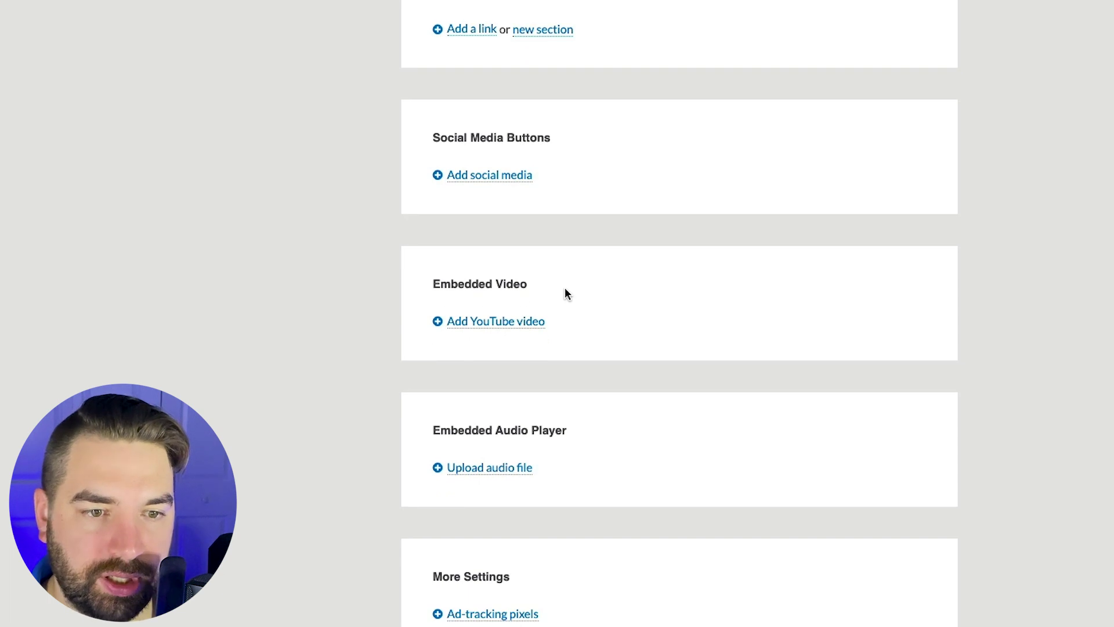
pyautogui.scroll(-2, 615, 323)
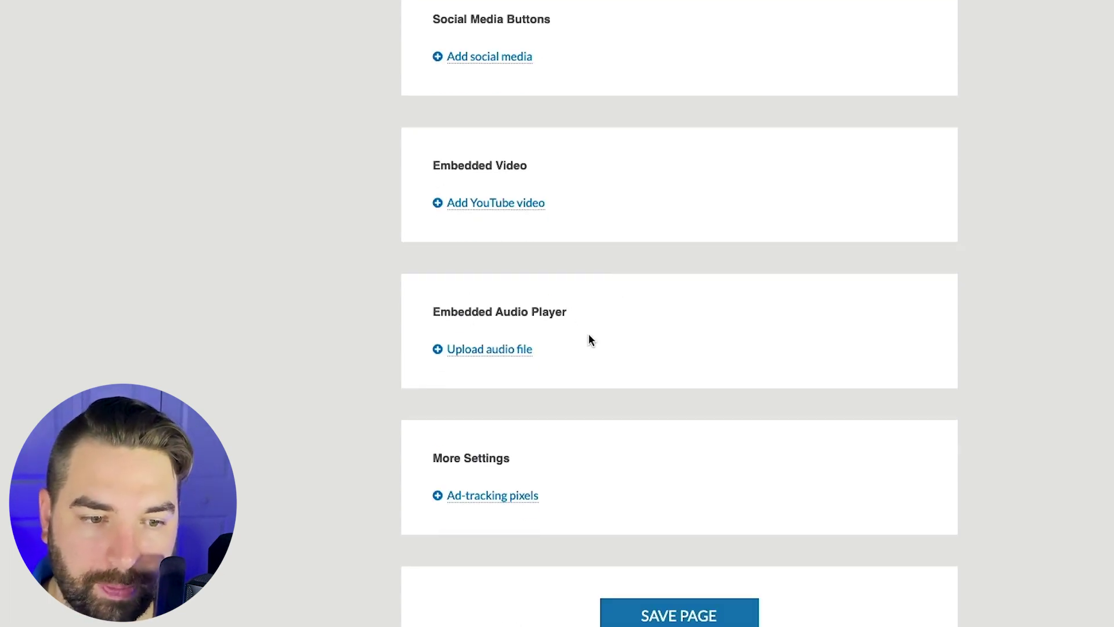
pyautogui.scroll(-2, 589, 336)
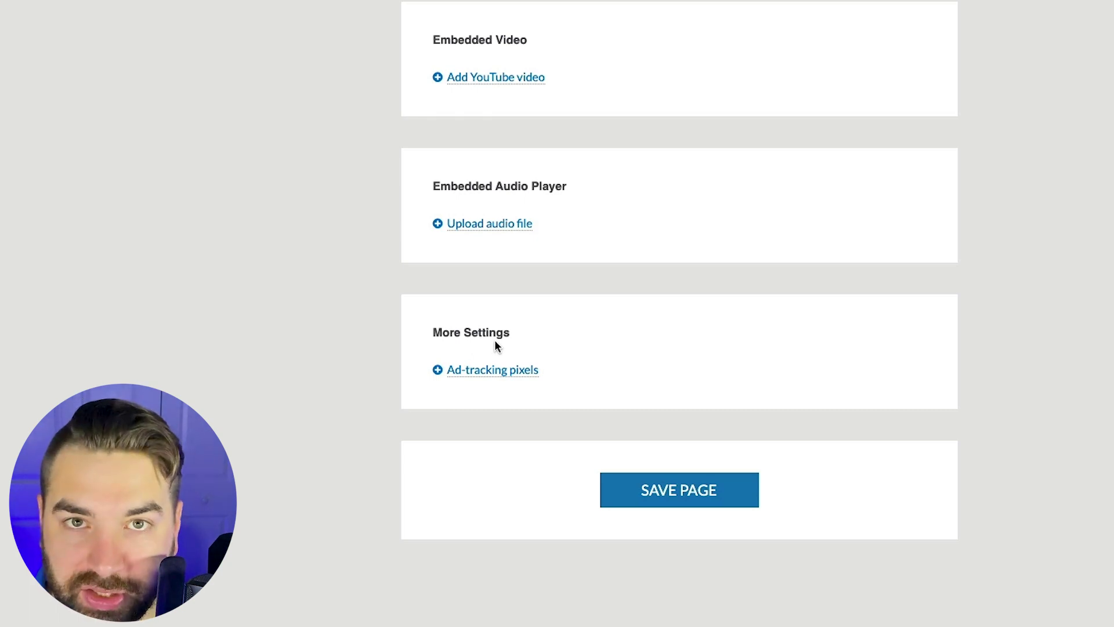
pyautogui.scroll(-2, 588, 361)
pyautogui.scroll(7, 602, 257)
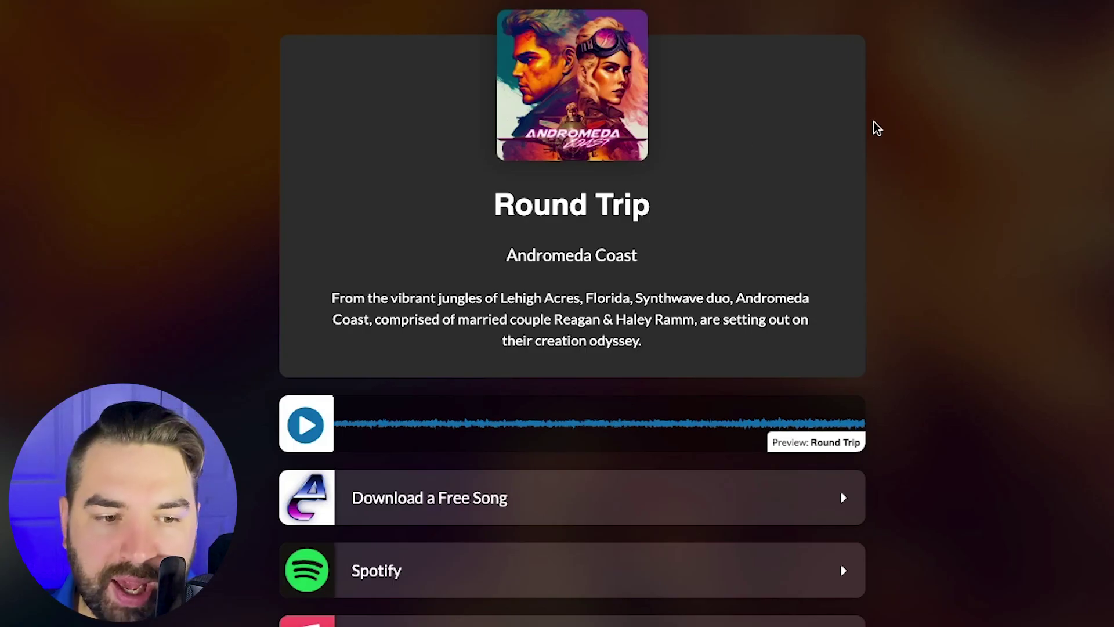
# - Open the Download a Free Song signup form on the Round Trip HyperFollow page
pyautogui.scroll(-2, 875, 127)
pyautogui.scroll(-2, 493, 146)
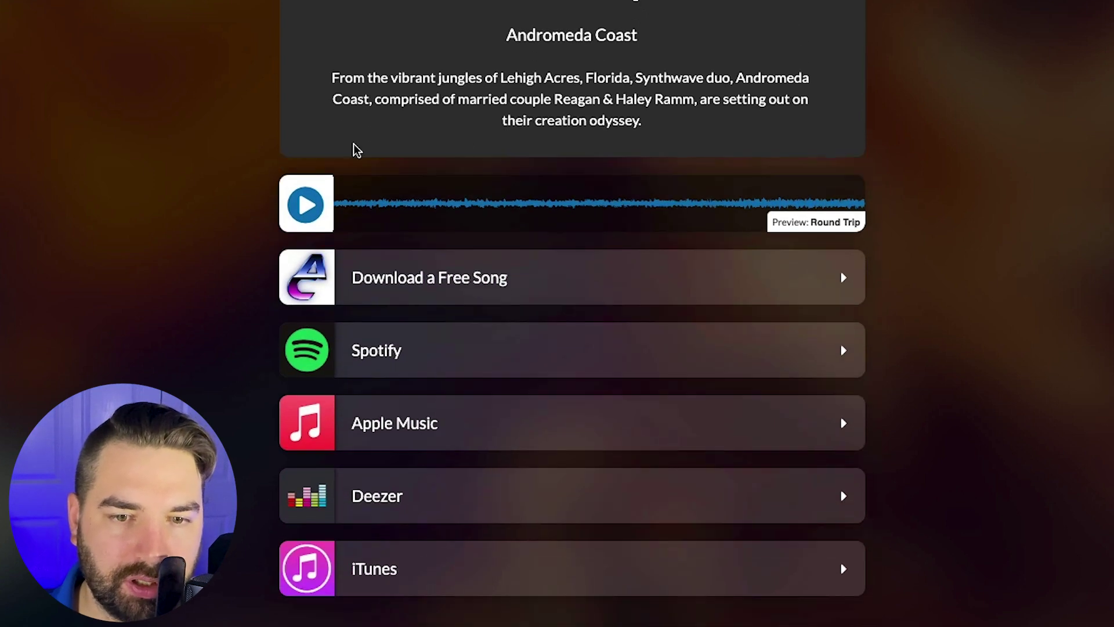
pyautogui.scroll(-2, 650, 186)
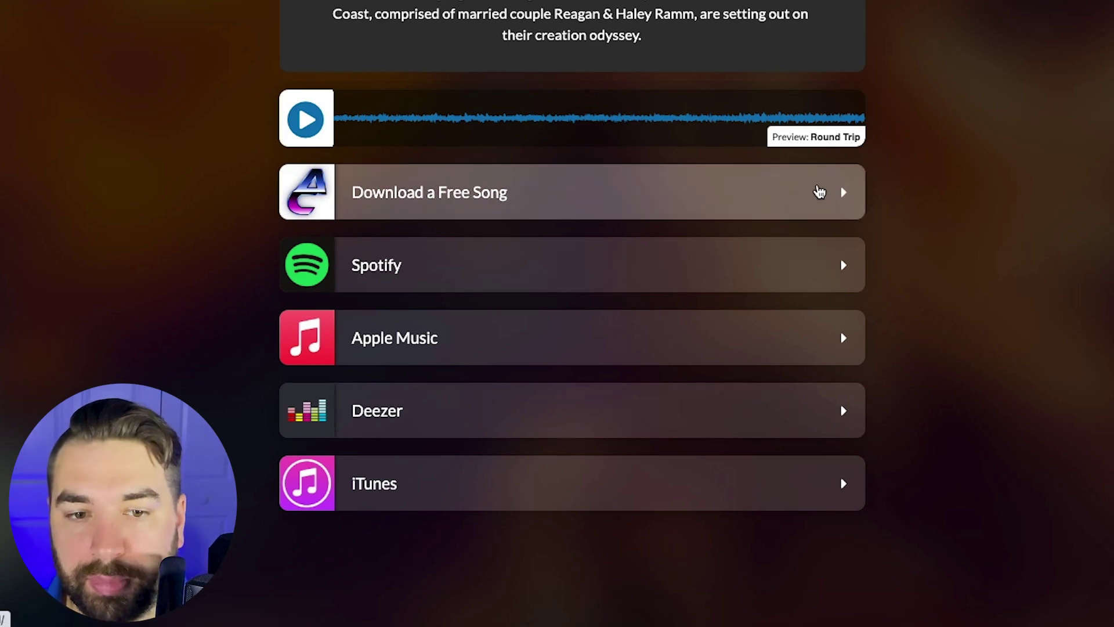
pyautogui.click(817, 183)
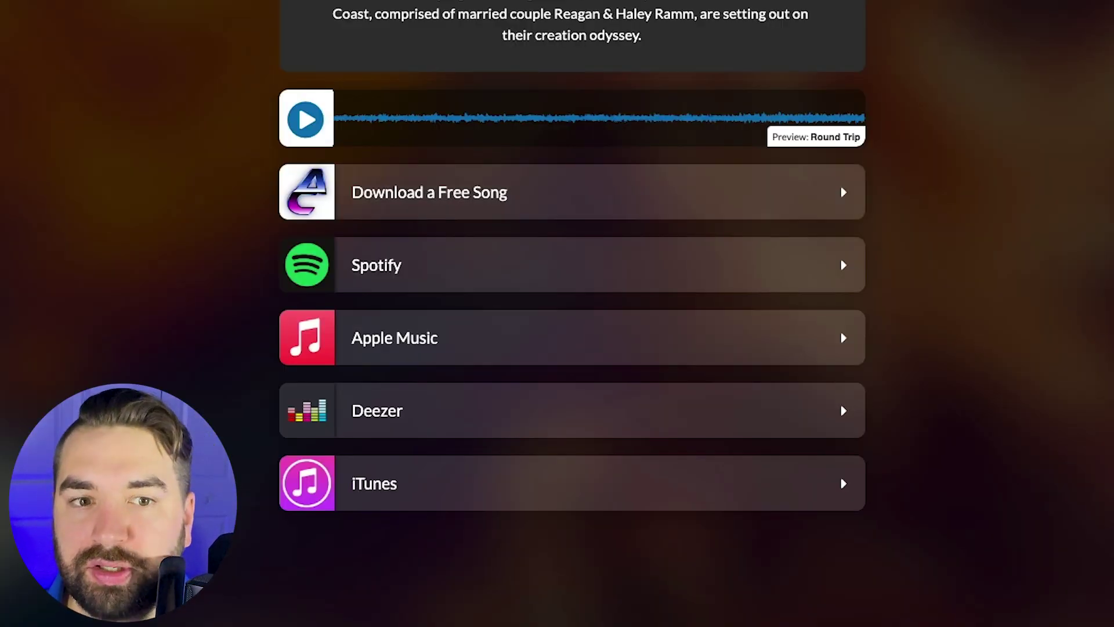
pyautogui.scroll(5, 461, 34)
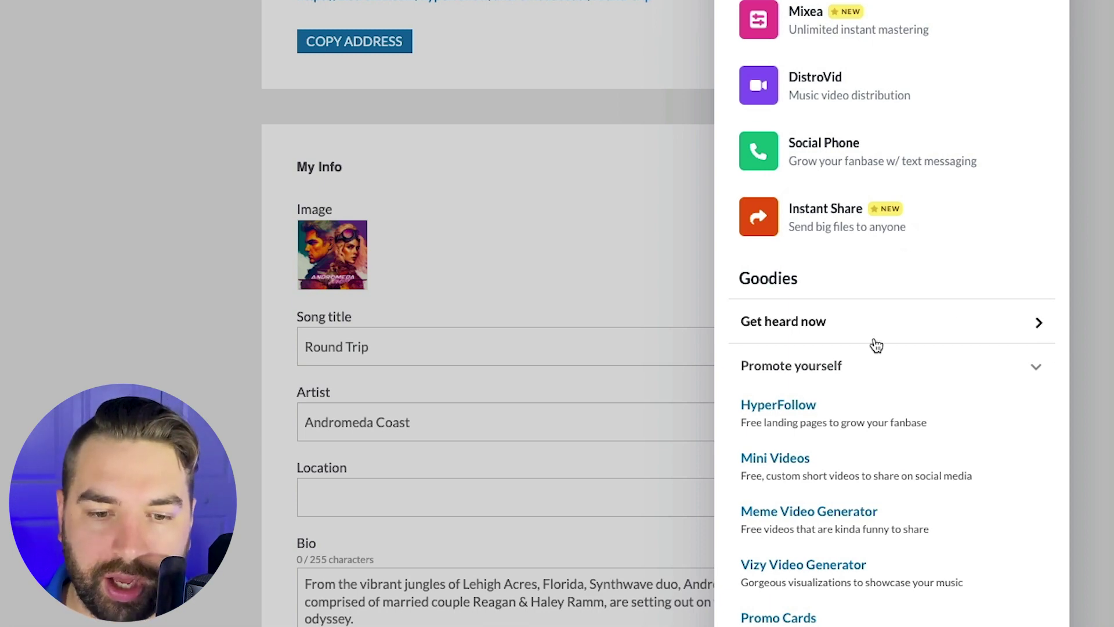
# - Open the Mini Videos templates and browse the available styles
pyautogui.scroll(-3, 868, 348)
pyautogui.click(778, 311)
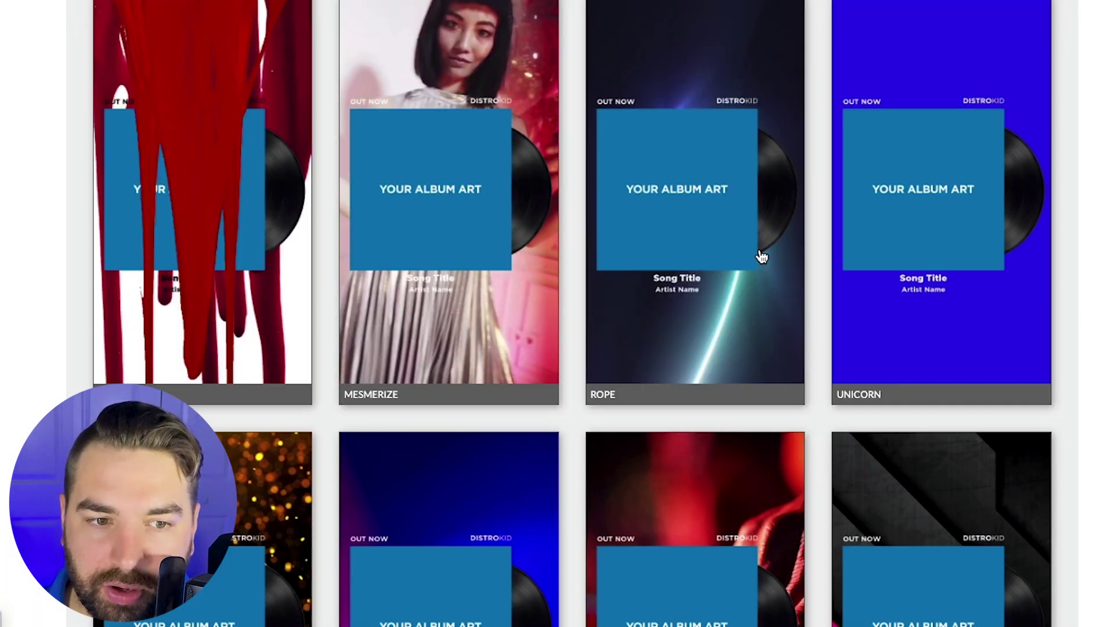
pyautogui.scroll(-3, 758, 256)
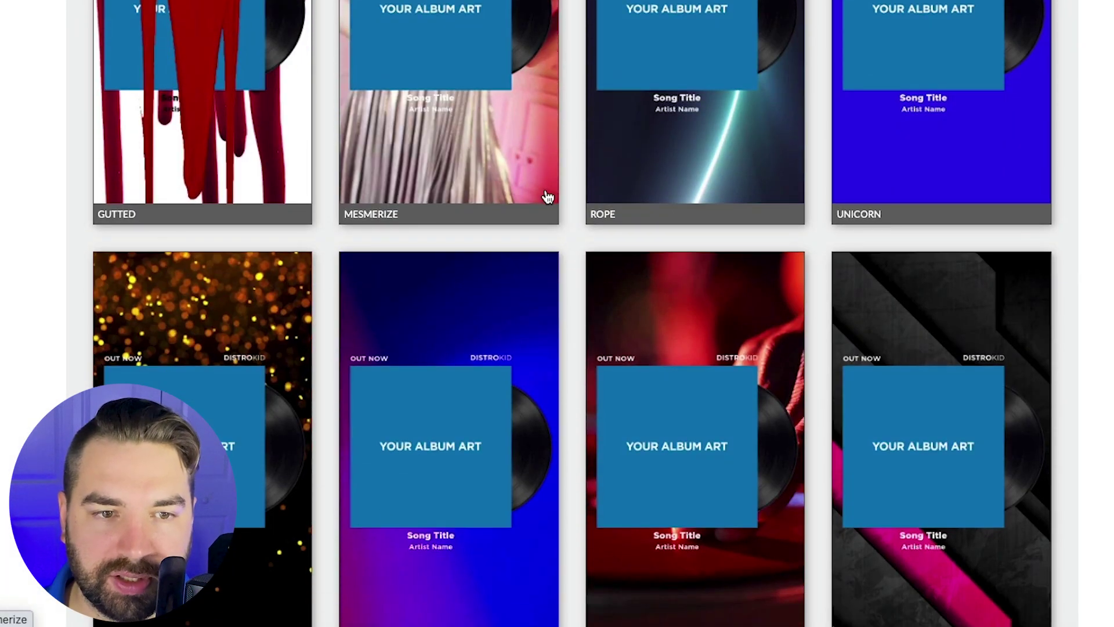
pyautogui.scroll(-1, 545, 191)
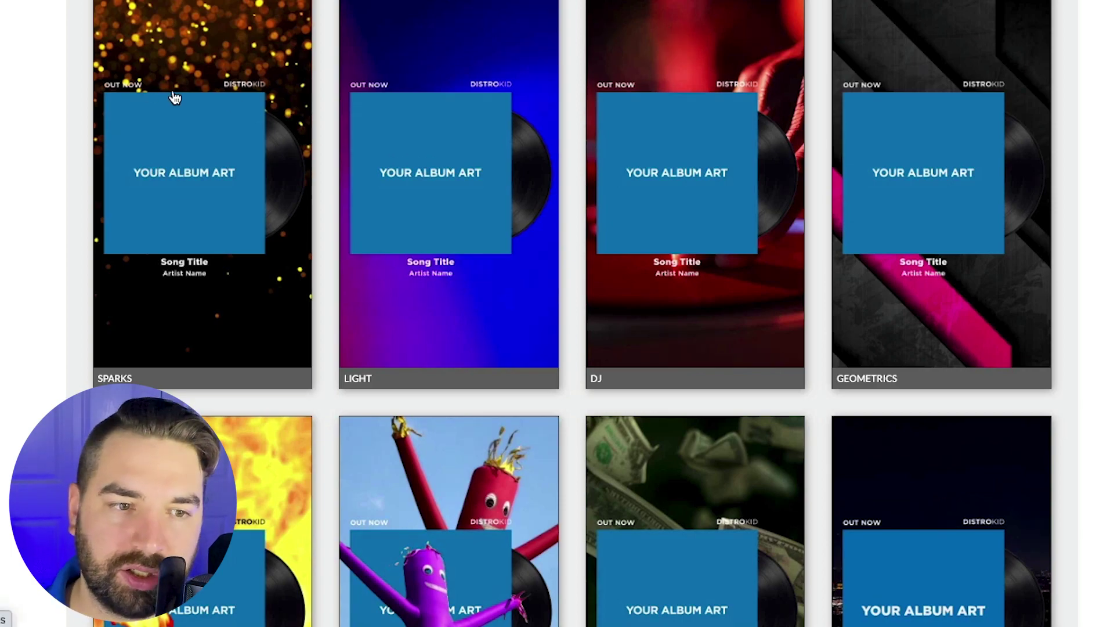
pyautogui.scroll(-3, 476, 147)
pyautogui.scroll(-4, 810, 131)
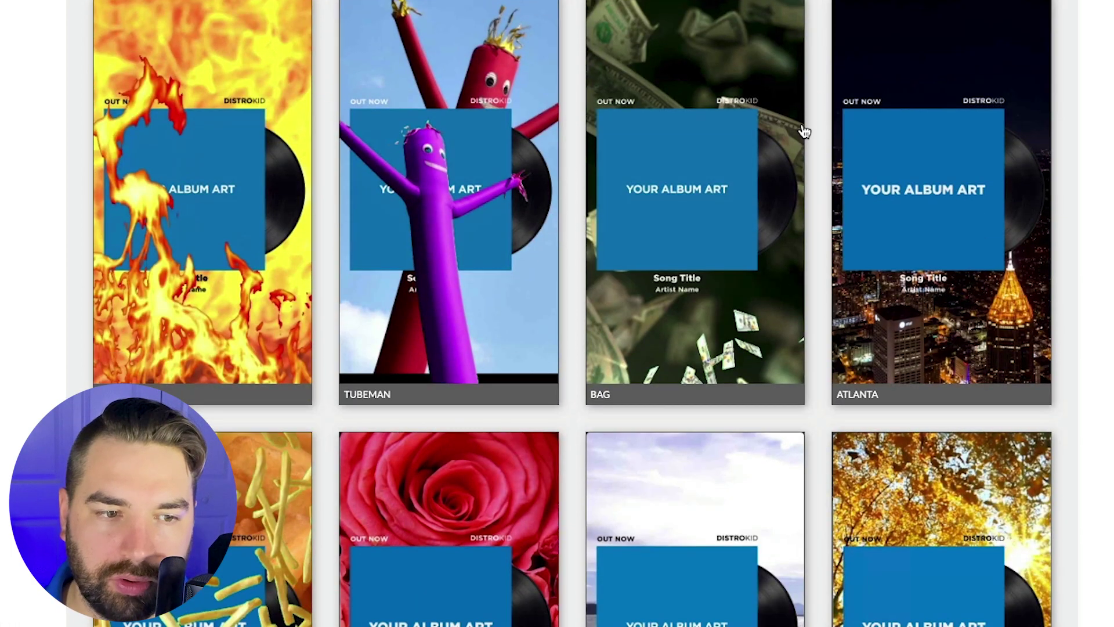
pyautogui.scroll(-7, 805, 131)
pyautogui.scroll(10, 804, 131)
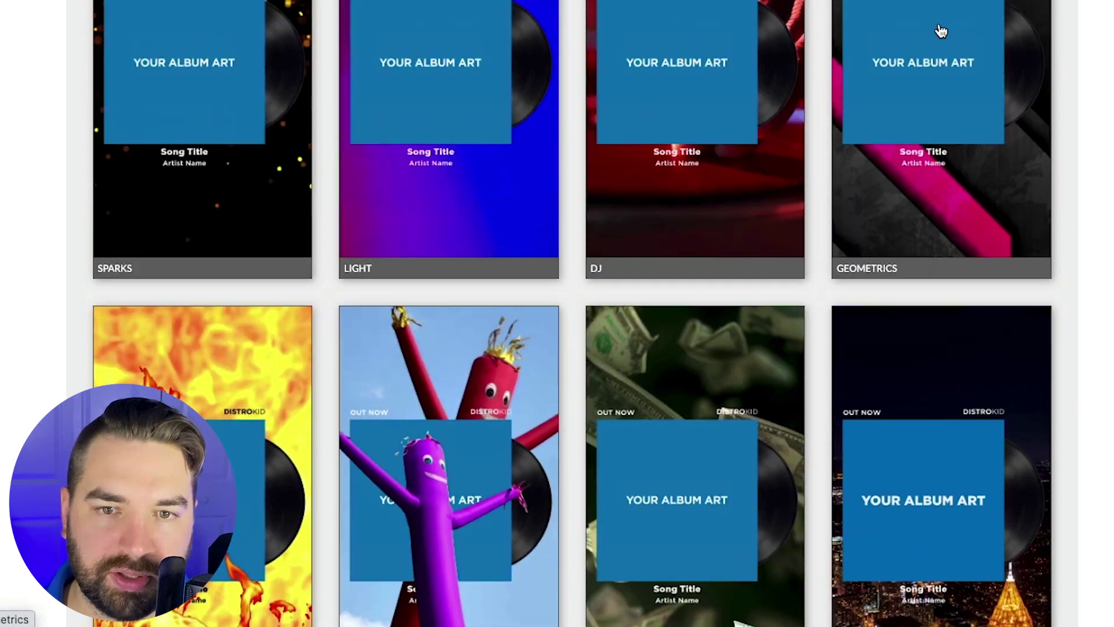
# - Set up a Geometrics mini video for Afterlife with the song trimmed to start at 01
pyautogui.click(938, 114)
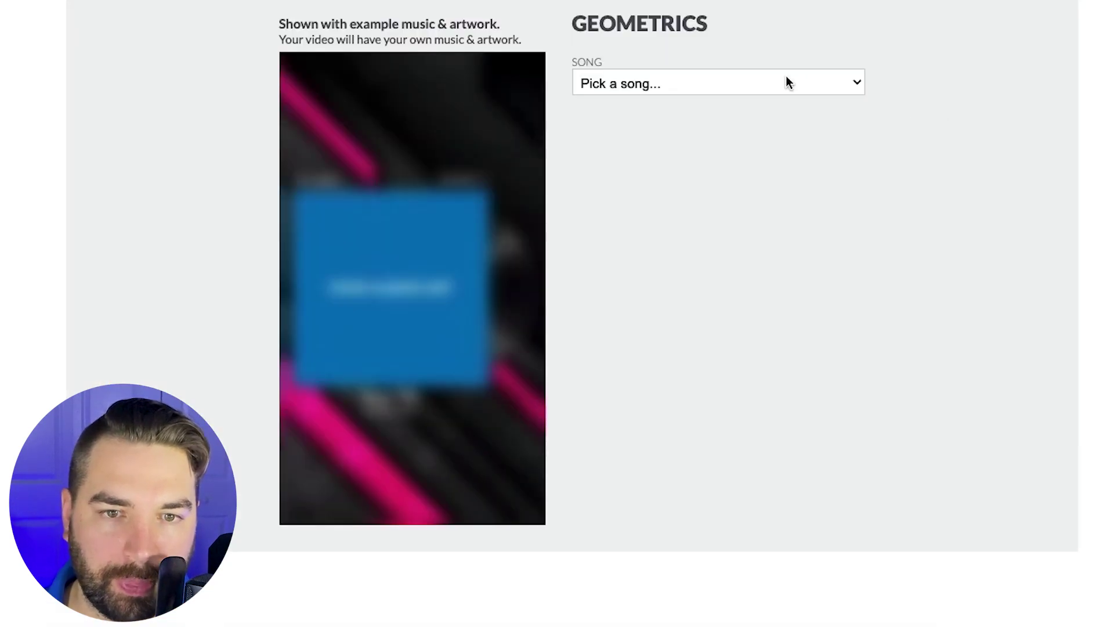
pyautogui.click(787, 82)
pyautogui.click(654, 109)
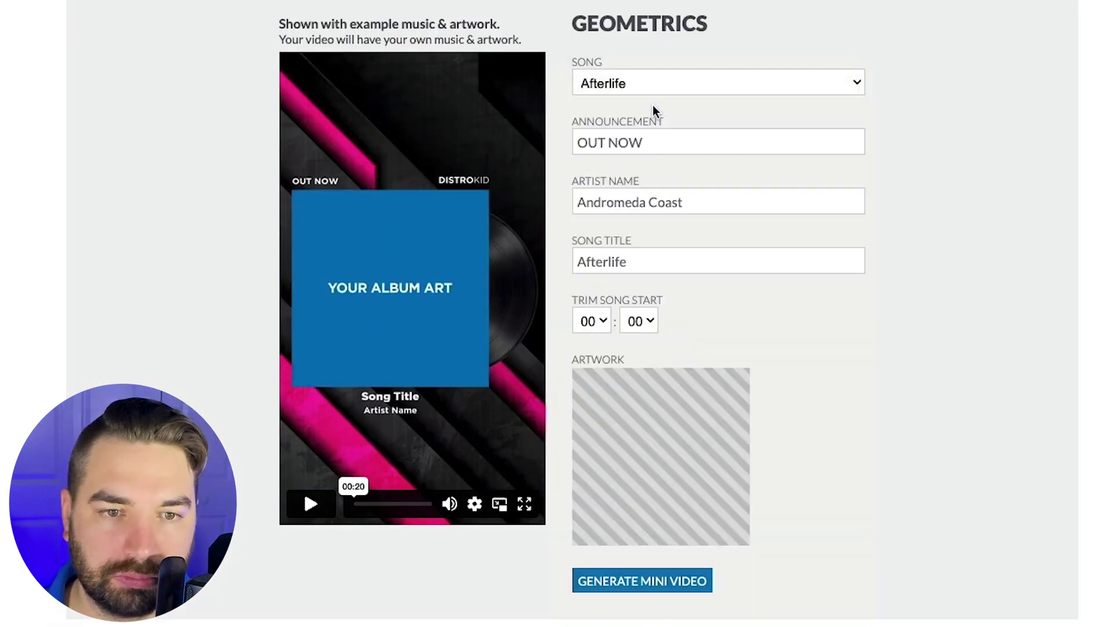
pyautogui.moveTo(677, 151); pyautogui.dragTo(485, 129)
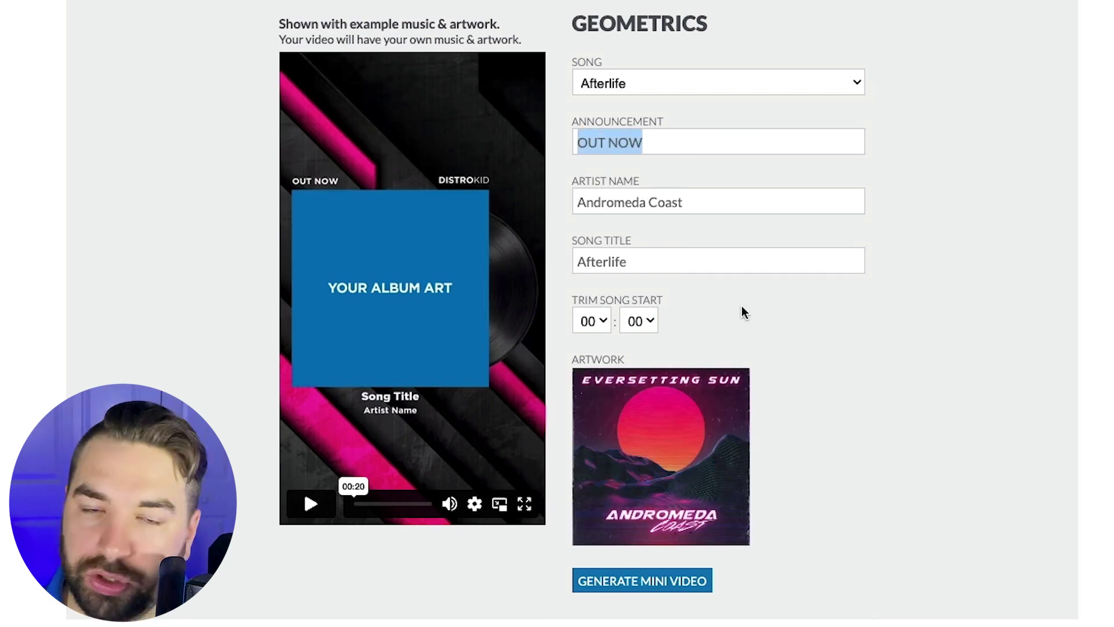
pyautogui.click(594, 326)
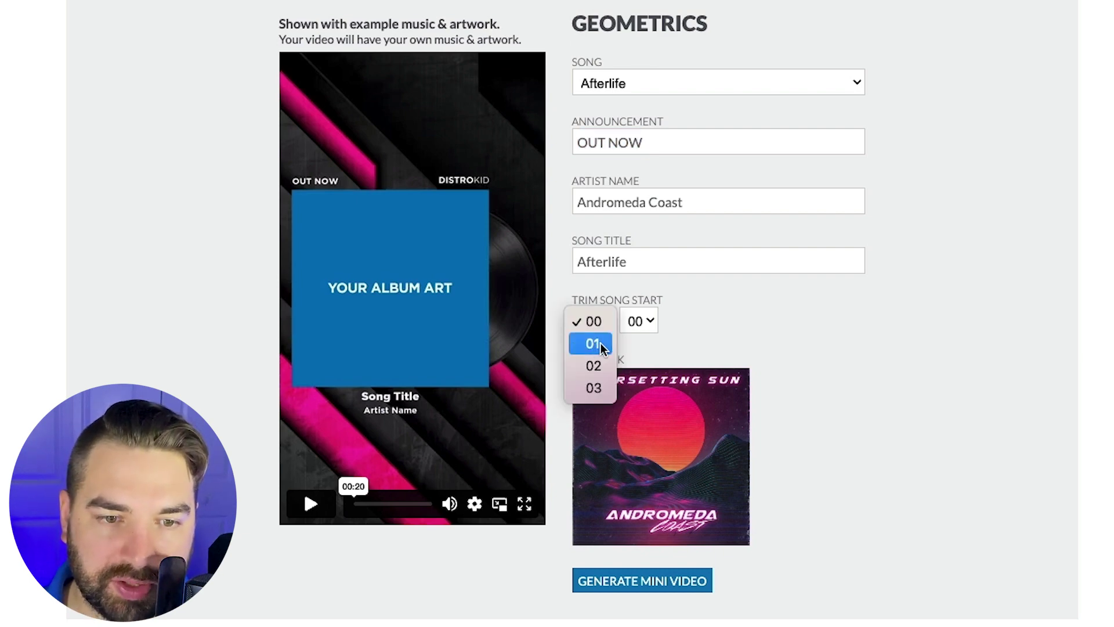
pyautogui.click(592, 344)
# - Preview the Geometrics template video, then generate the Afterlife mini video
pyautogui.scroll(-5, 363, 218)
pyautogui.click(309, 257)
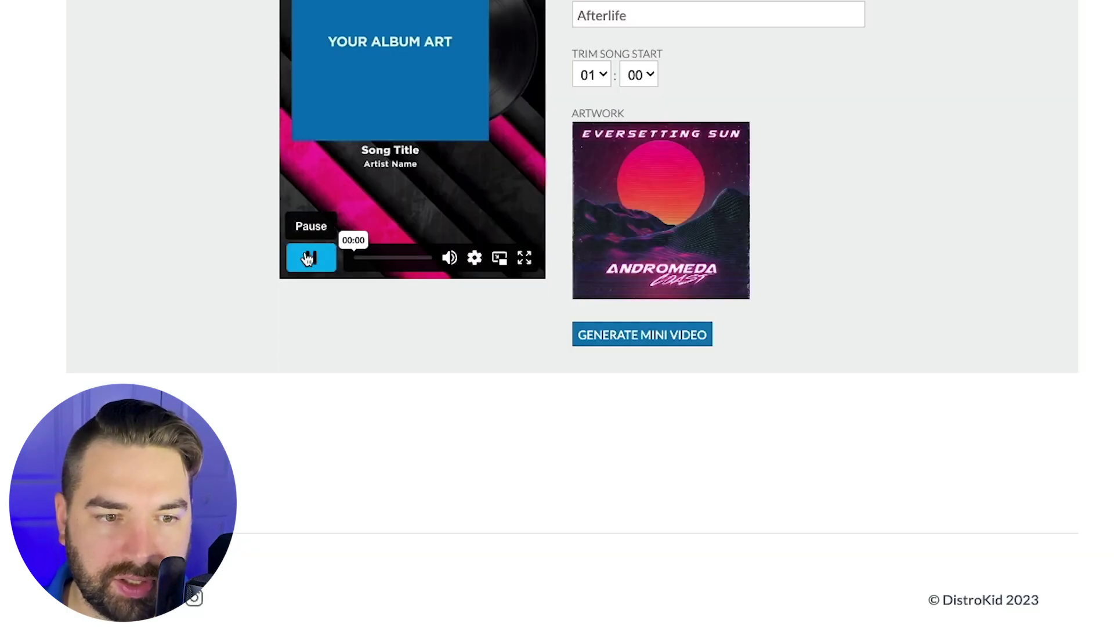
pyautogui.scroll(3, 346, 225)
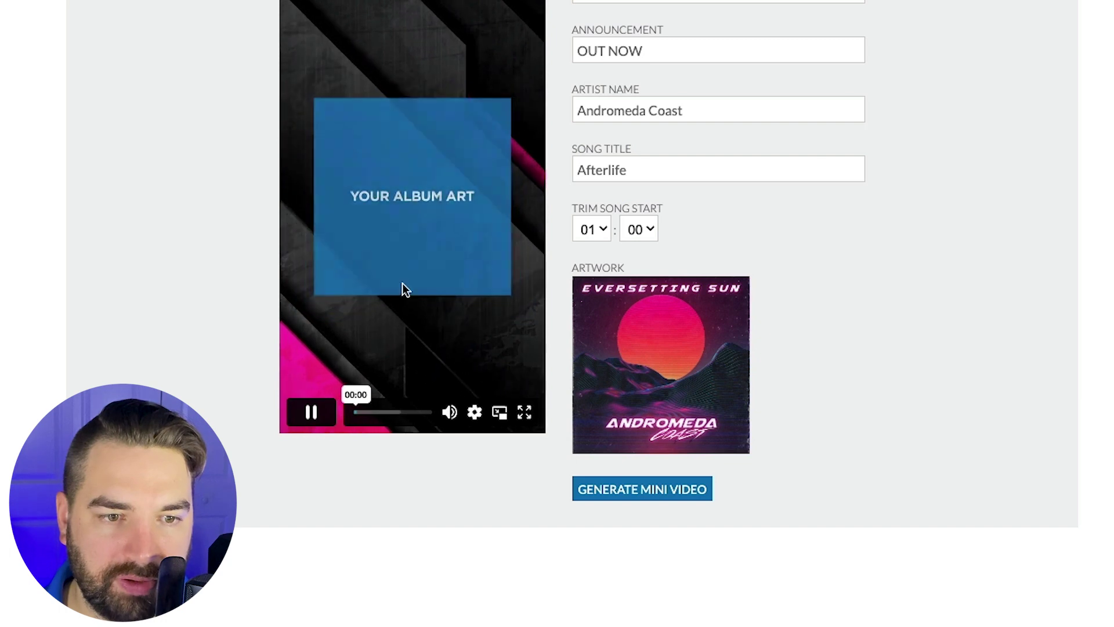
pyautogui.click(310, 413)
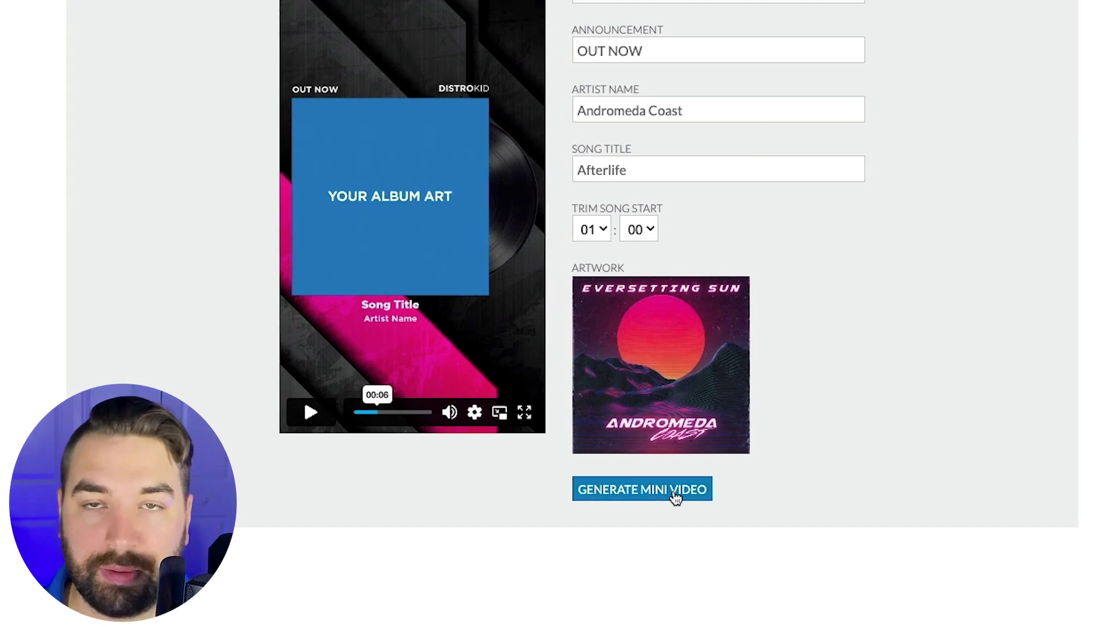
pyautogui.click(634, 489)
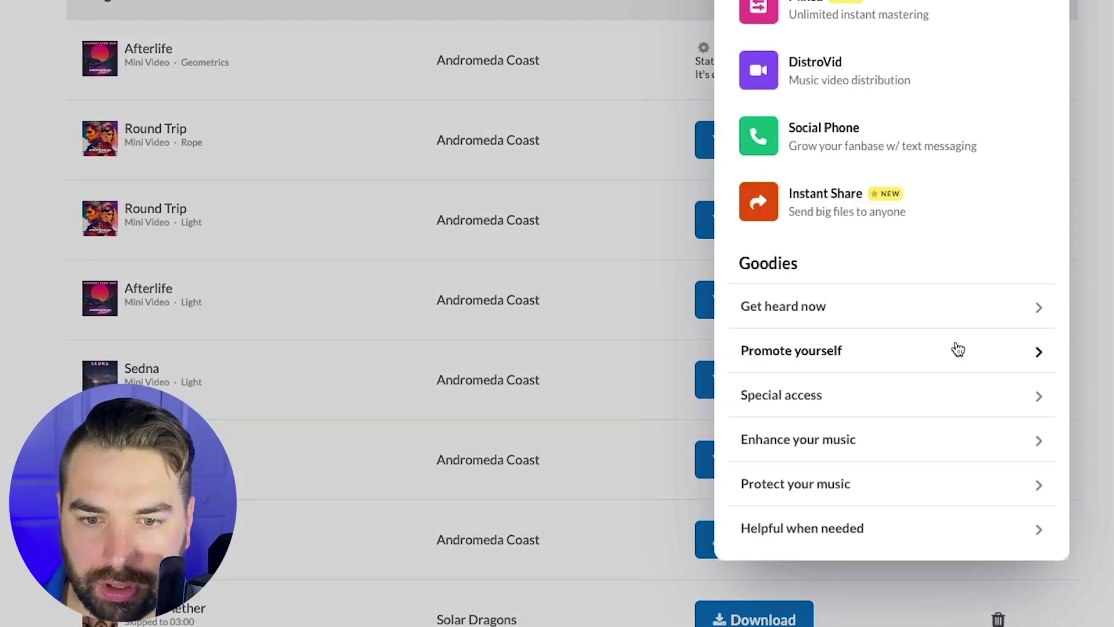
# - Expand the Promote yourself tools in Goodies and close the downloaded video's Quick Look preview
pyautogui.click(958, 349)
pyautogui.scroll(-4, 952, 345)
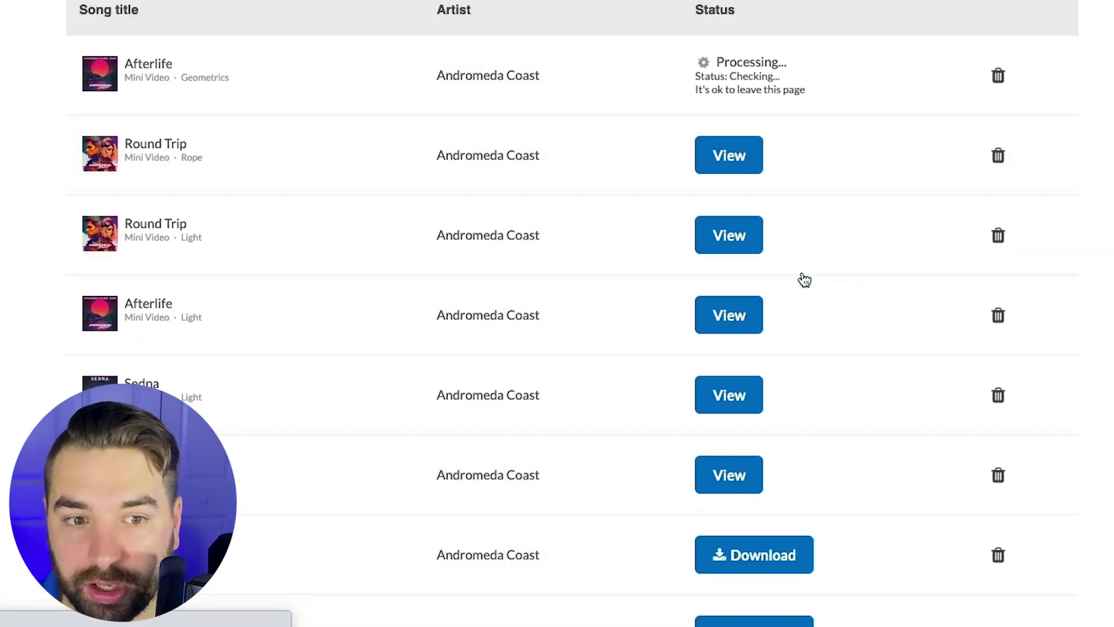
pyautogui.scroll(-2, 351, 134)
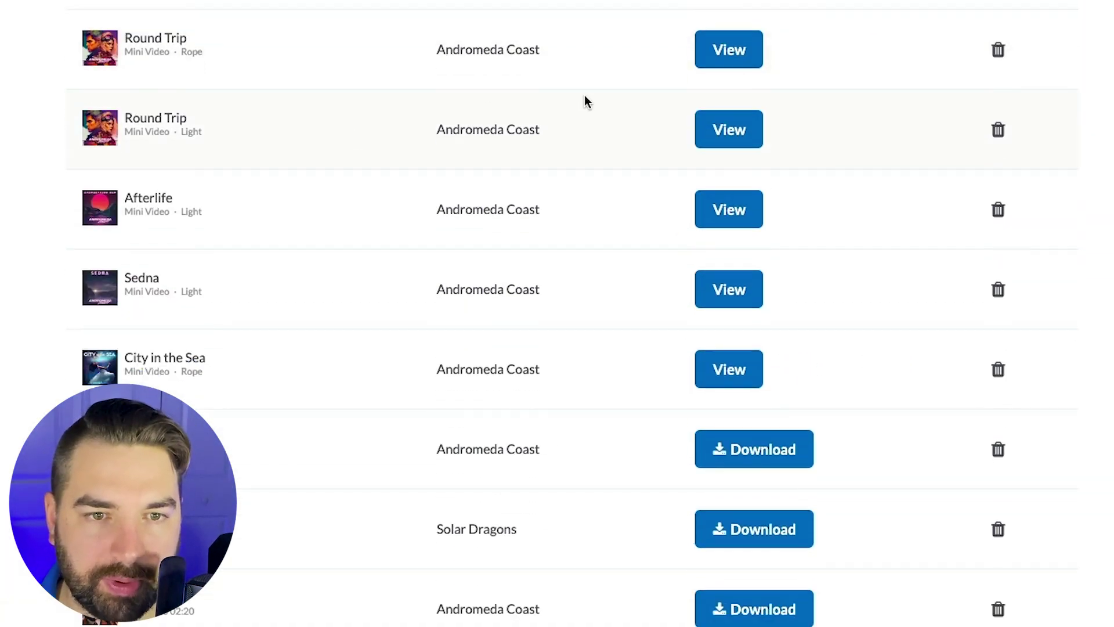
pyautogui.scroll(-3, 342, 170)
pyautogui.scroll(3, 336, 173)
pyautogui.scroll(-7, 336, 172)
pyautogui.scroll(8, 338, 168)
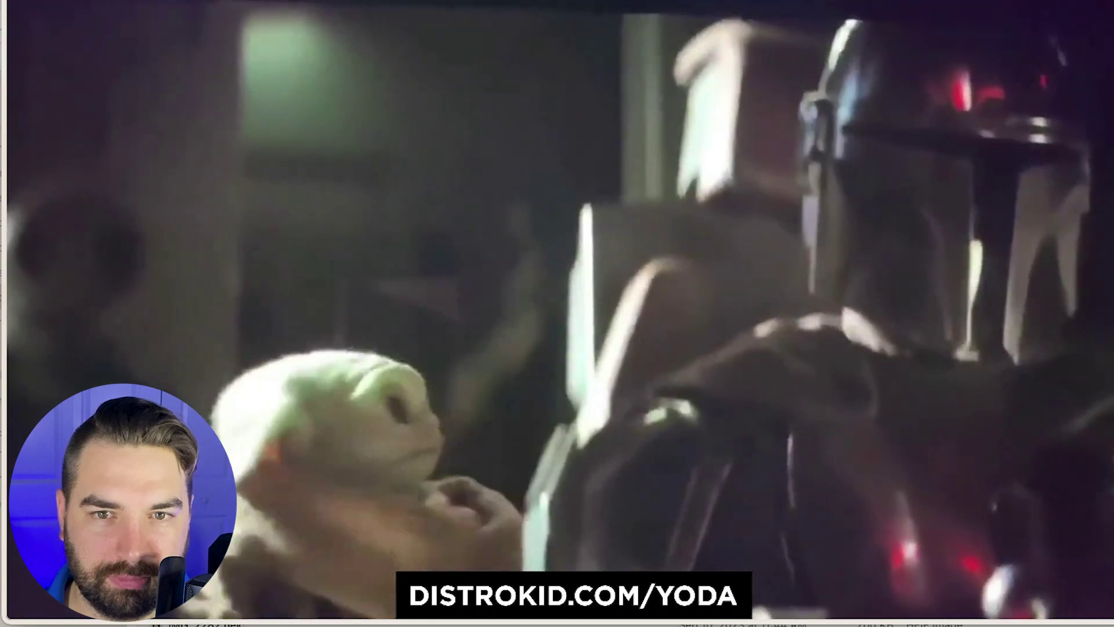
pyautogui.moveTo(287, 557)
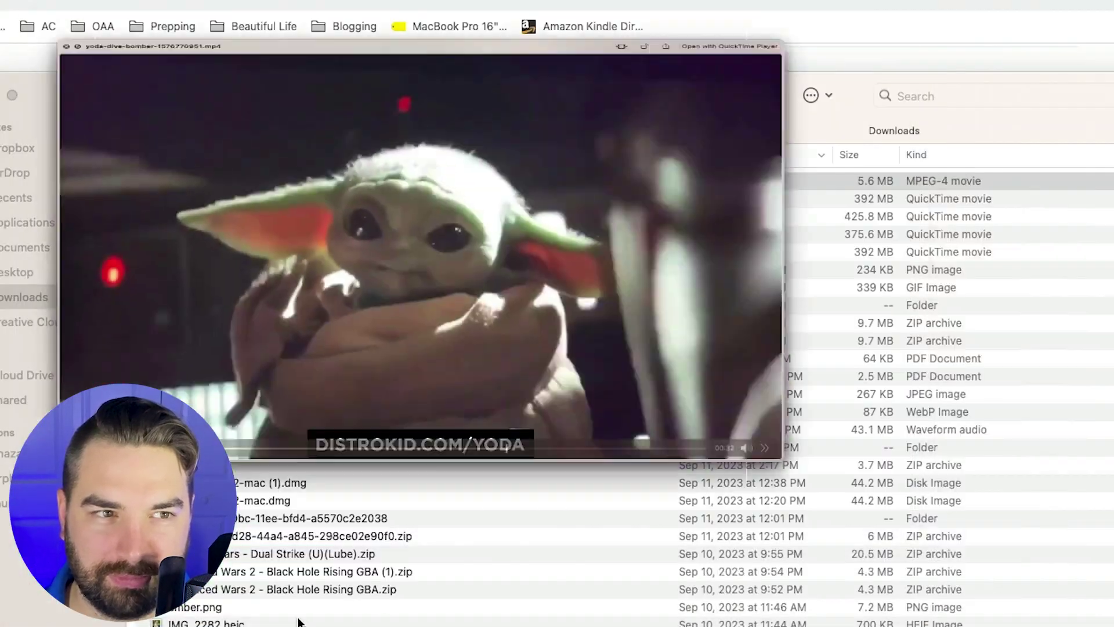
pyautogui.press('space')
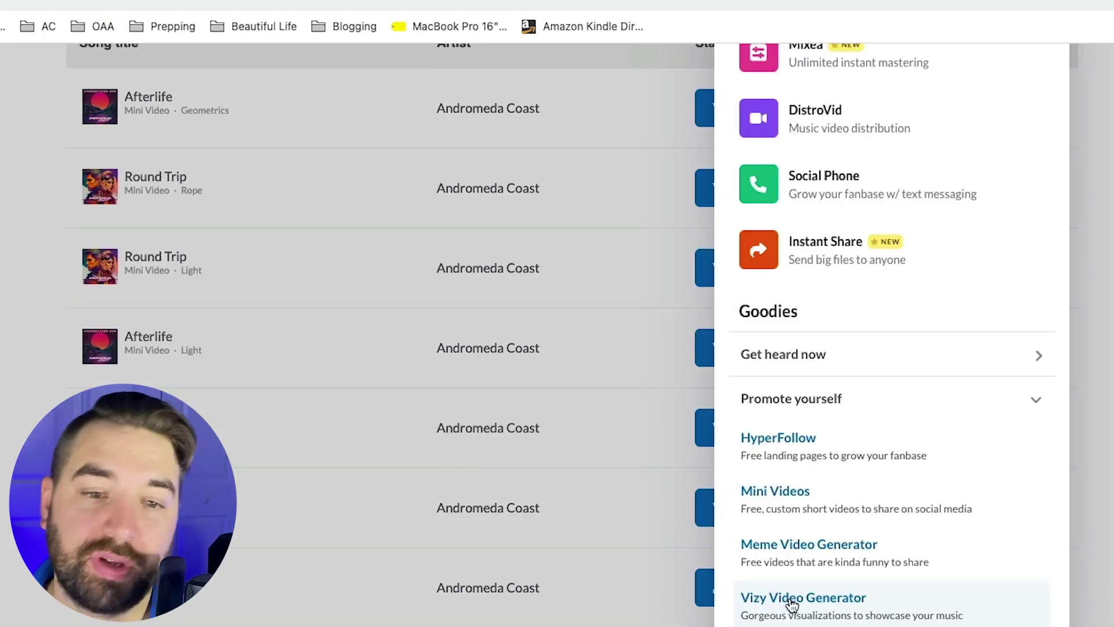
# - Start a Vizy video with the Outrun template for the song Afterlife
pyautogui.click(791, 603)
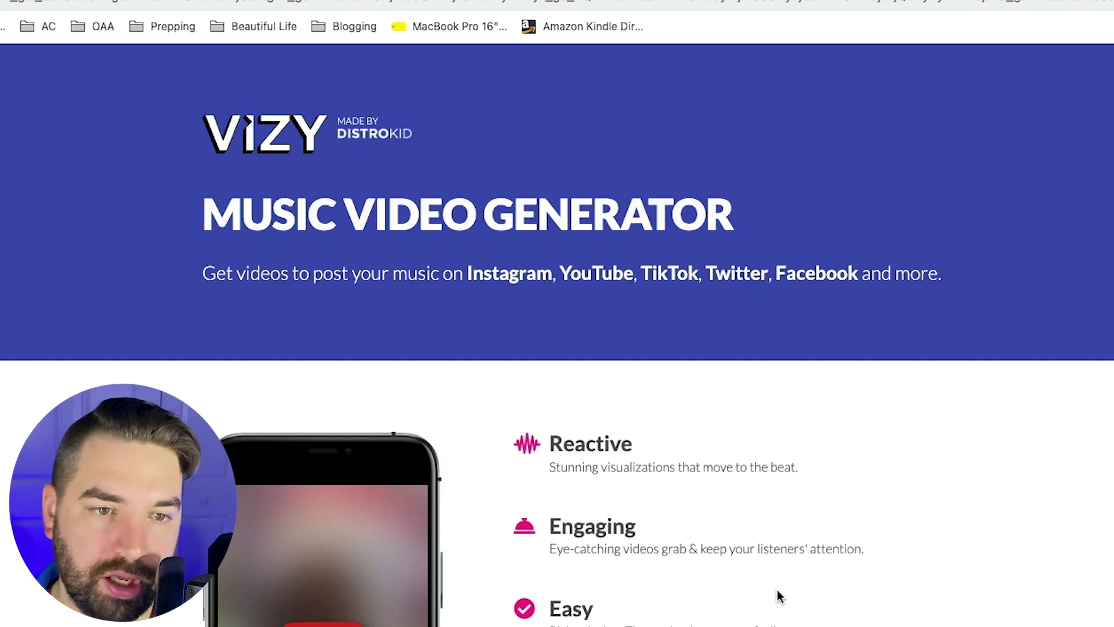
pyautogui.scroll(-5, 778, 592)
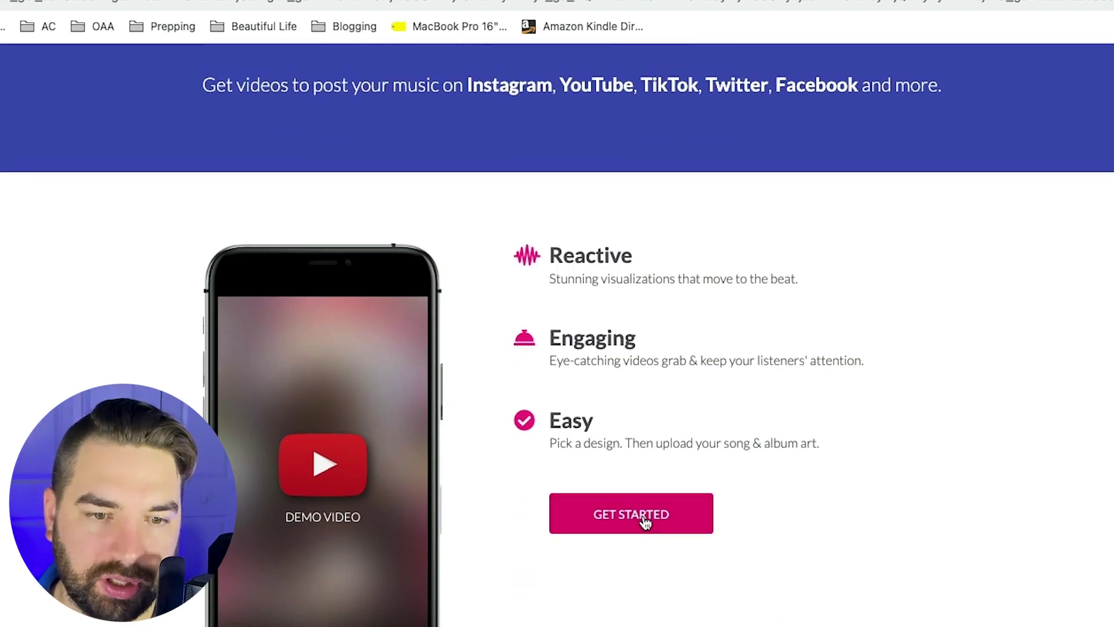
pyautogui.click(644, 521)
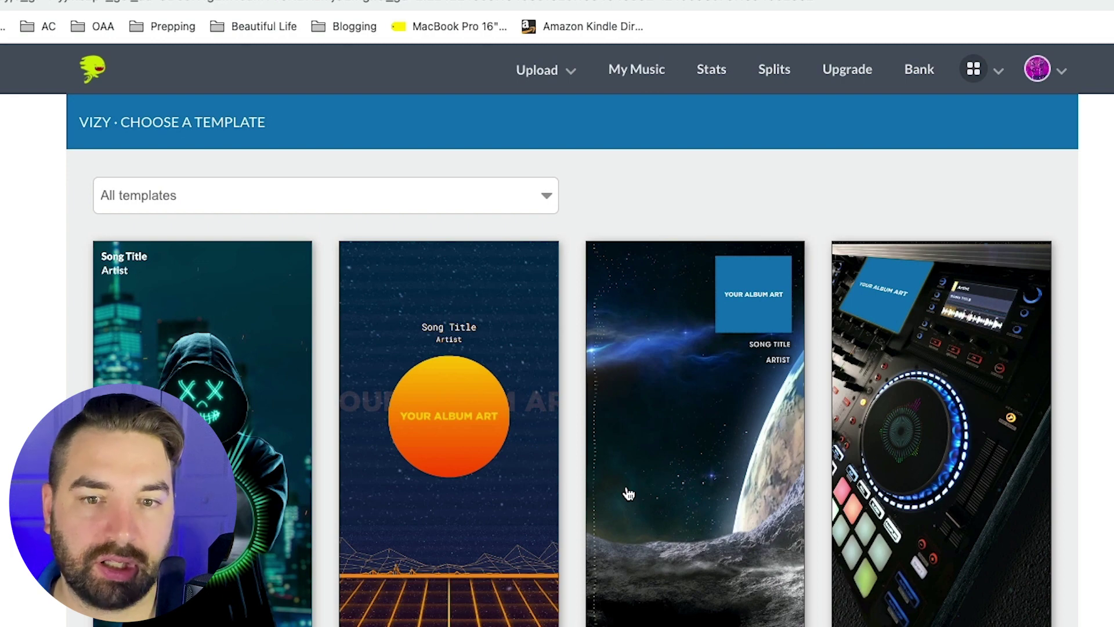
pyautogui.scroll(-8, 615, 490)
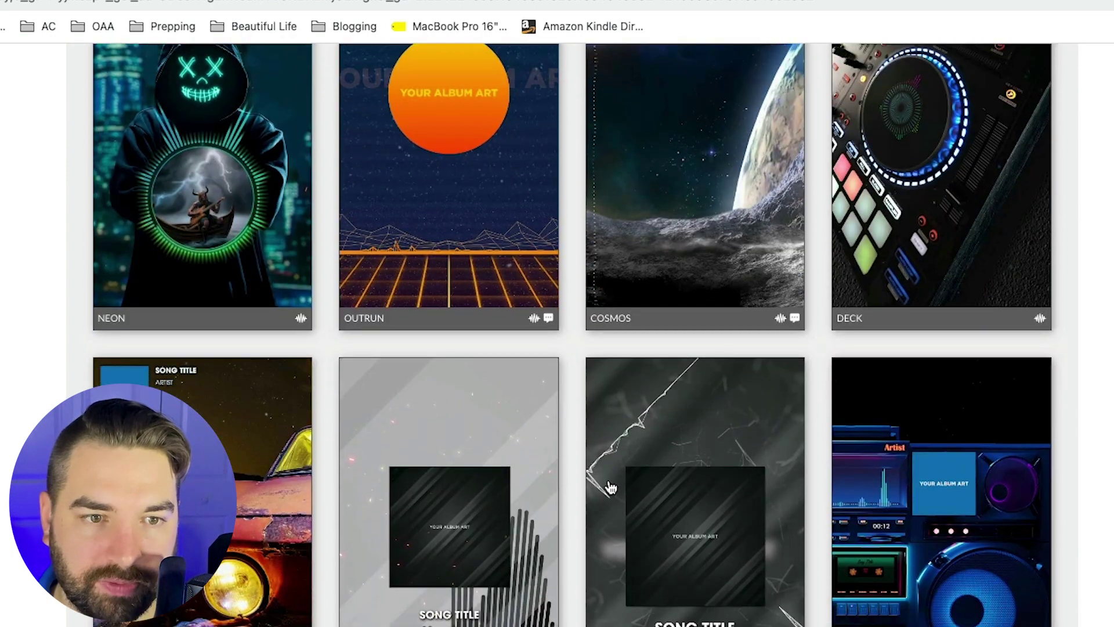
pyautogui.scroll(5, 610, 487)
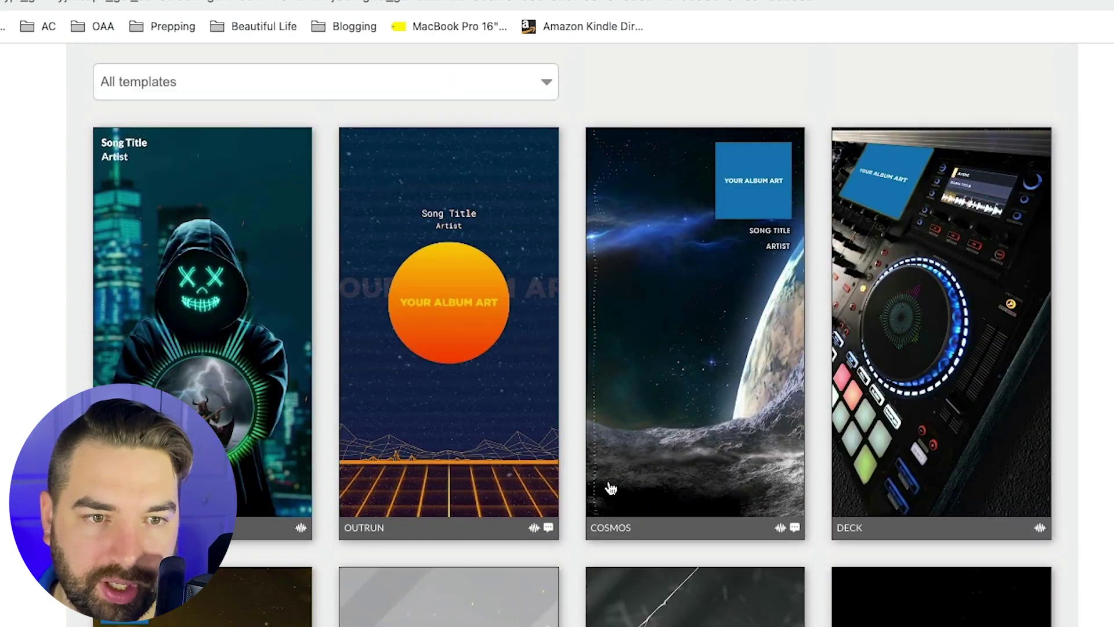
pyautogui.click(411, 362)
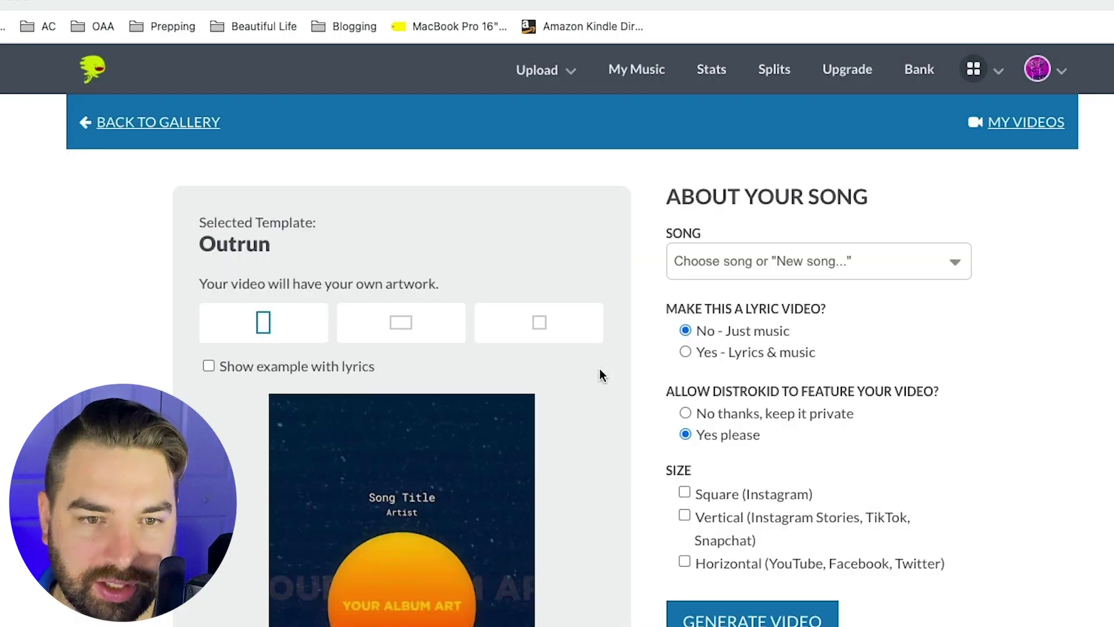
pyautogui.click(956, 263)
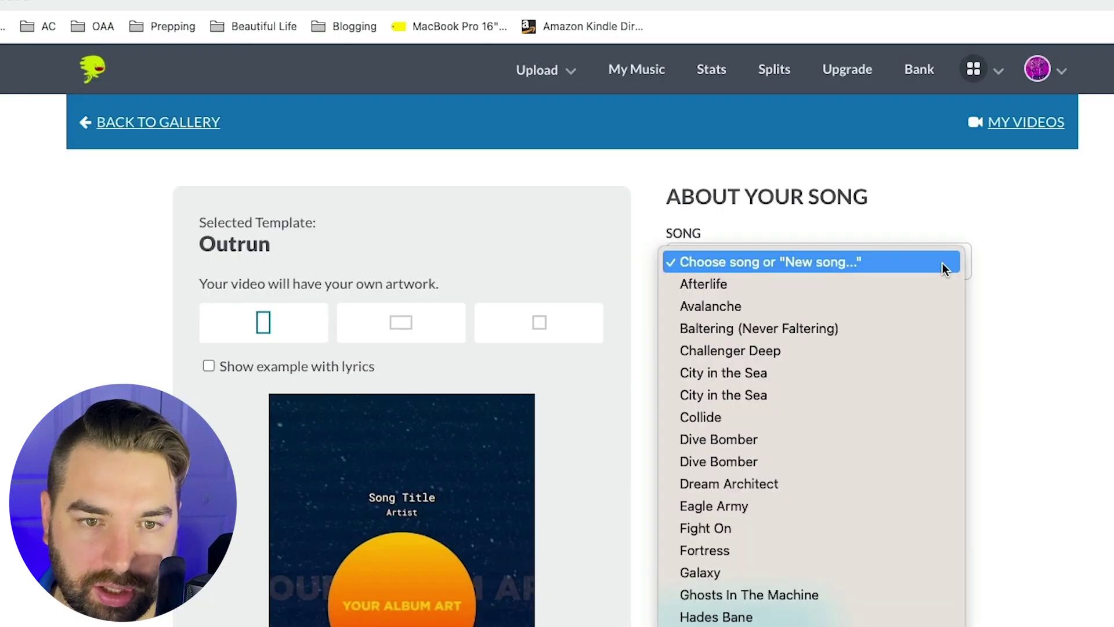
pyautogui.click(767, 282)
# - Make it a lyrics-and-music video and open LyricPotato.com in a new tab
pyautogui.scroll(-2, 855, 328)
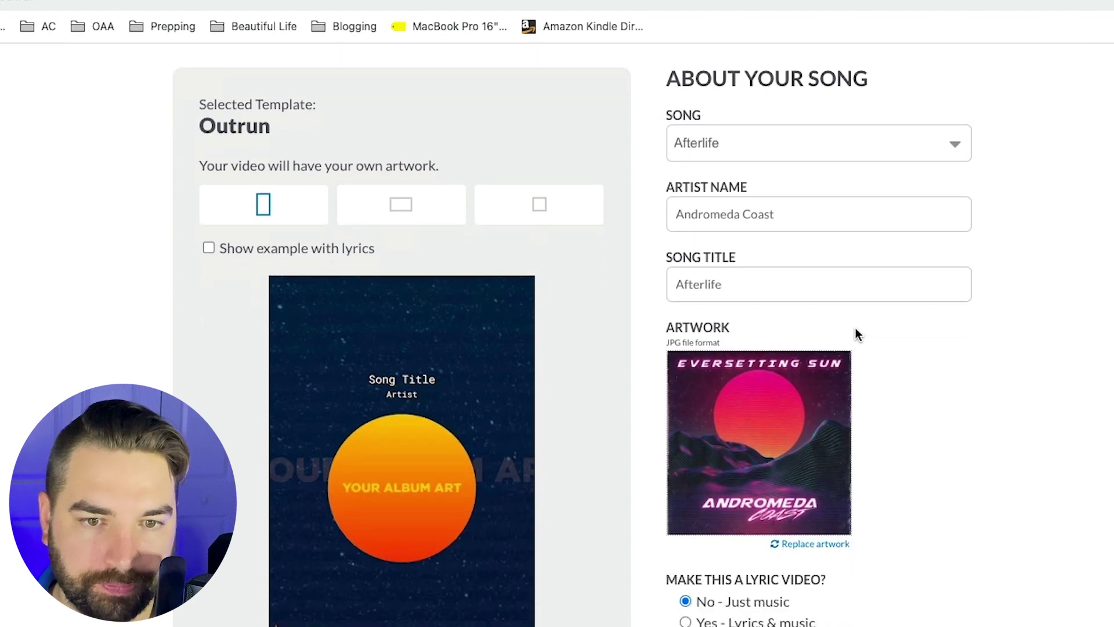
pyautogui.scroll(-2, 855, 334)
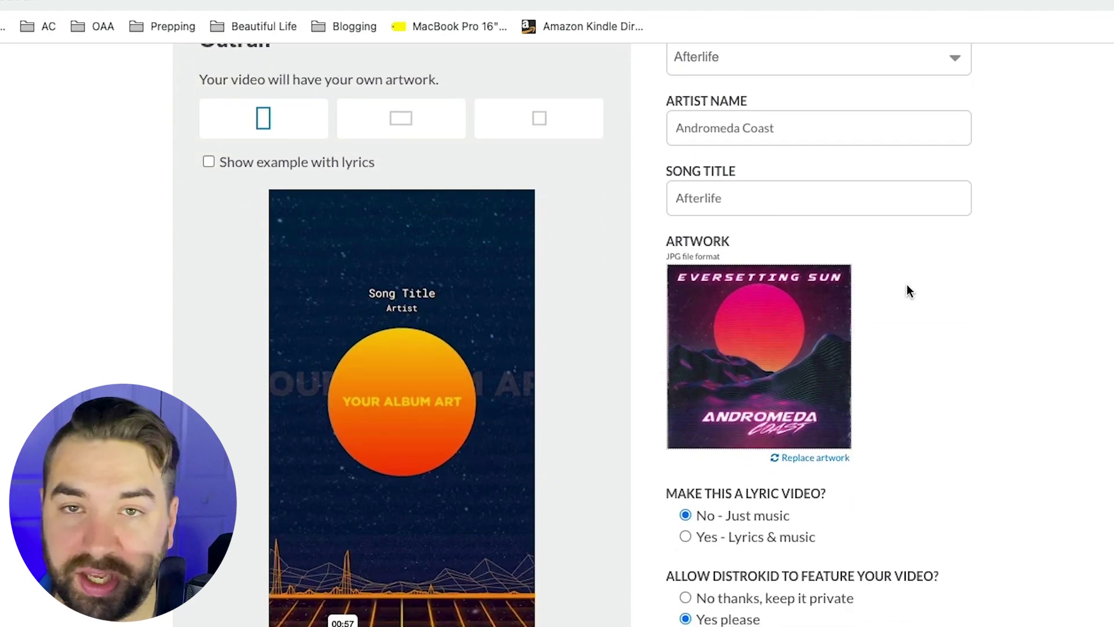
pyautogui.scroll(-2, 696, 348)
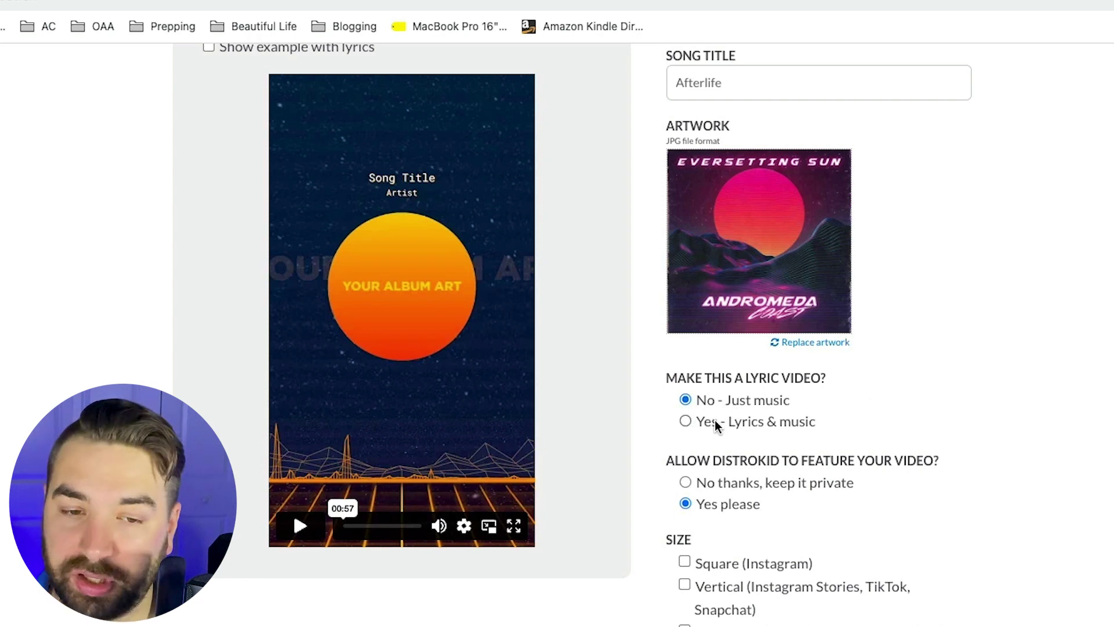
pyautogui.click(685, 422)
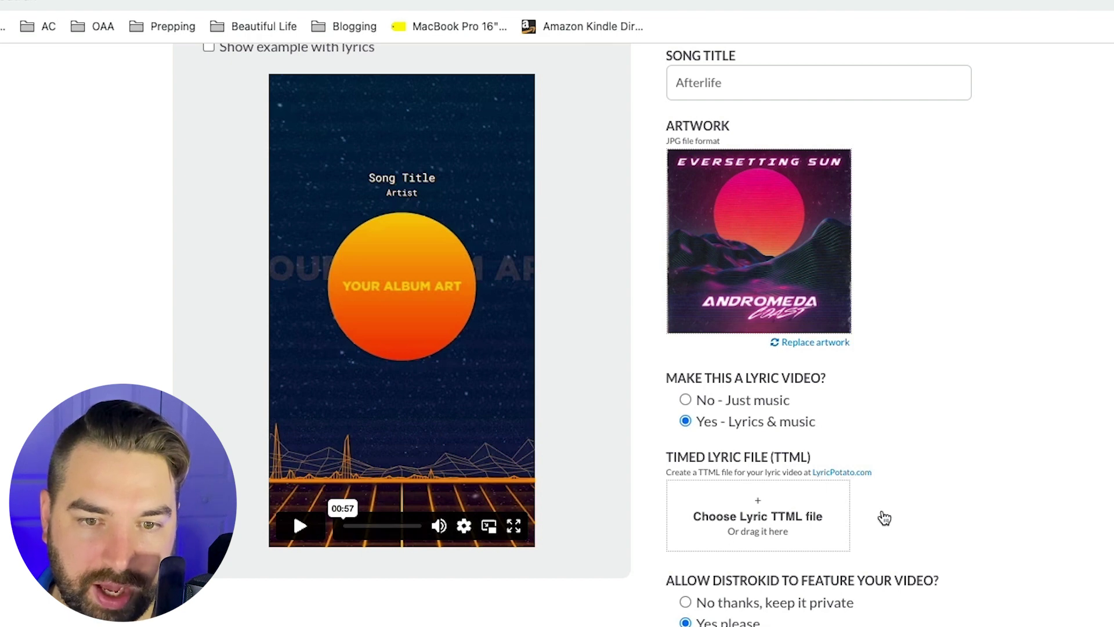
pyautogui.rightClick(836, 473)
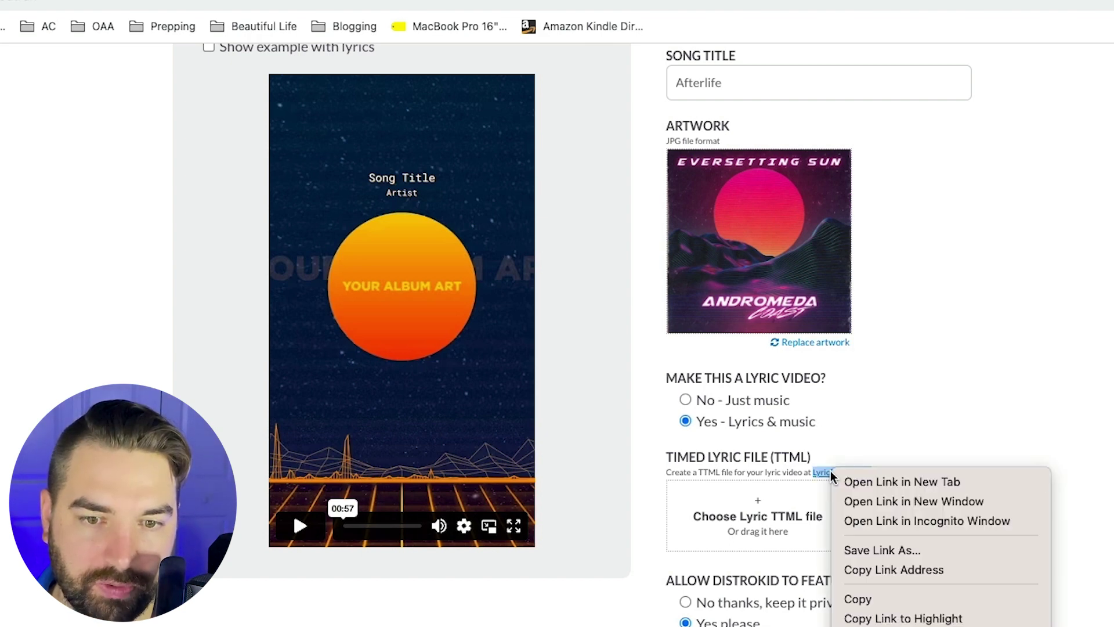
pyautogui.click(869, 481)
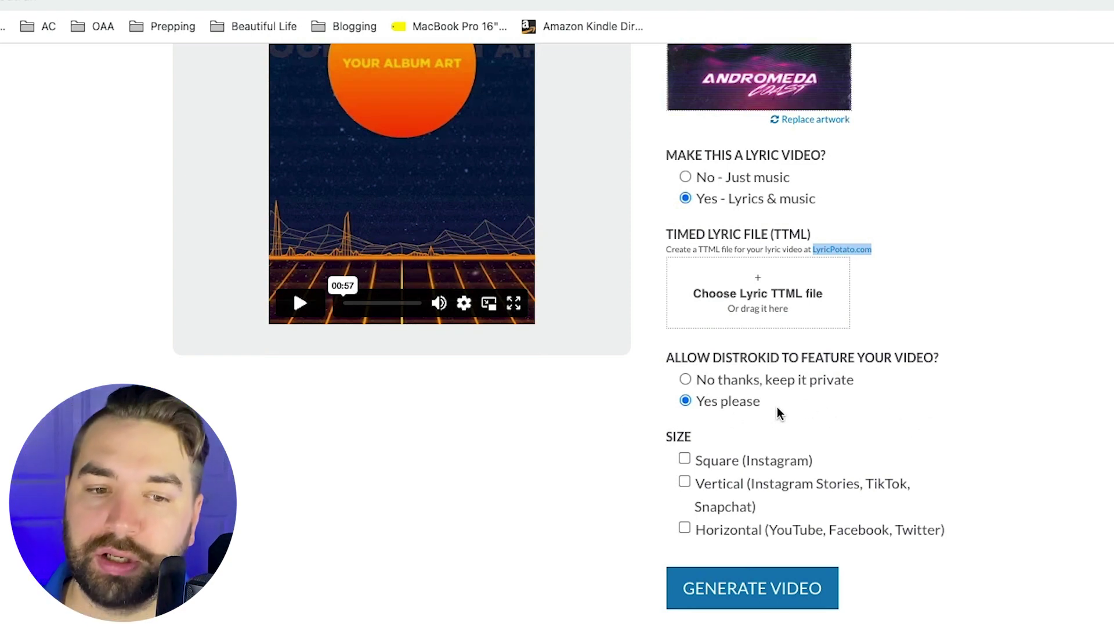
pyautogui.scroll(2, 778, 406)
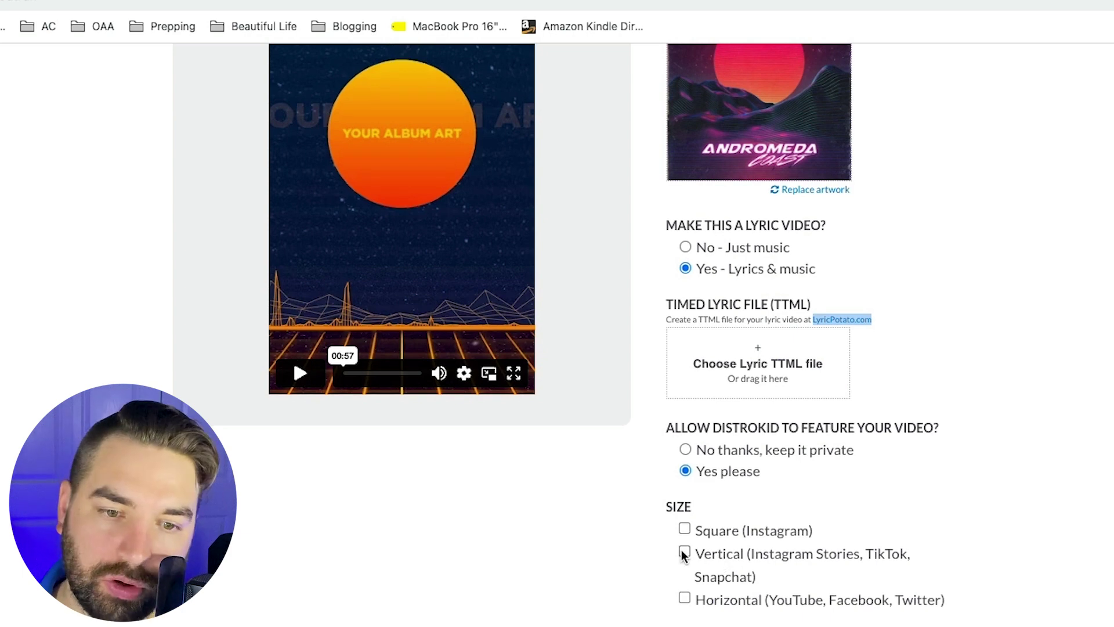
# - Make the video vertical for Stories and TikTok
pyautogui.click(685, 552)
pyautogui.scroll(3, 732, 499)
pyautogui.scroll(-10, 878, 545)
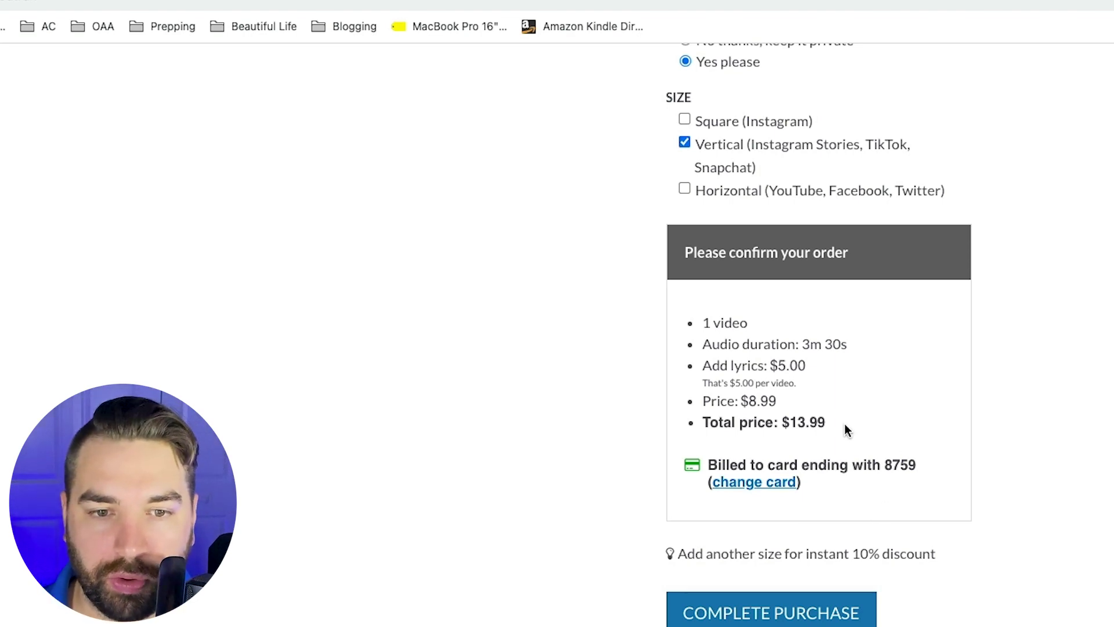
pyautogui.scroll(1, 847, 432)
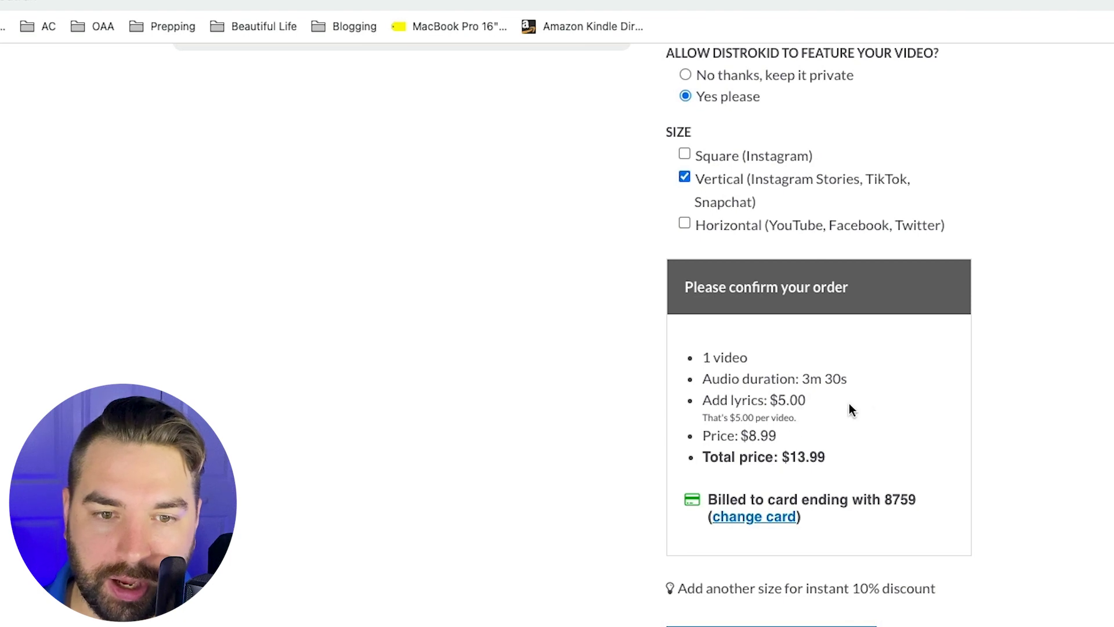
pyautogui.scroll(5, 776, 397)
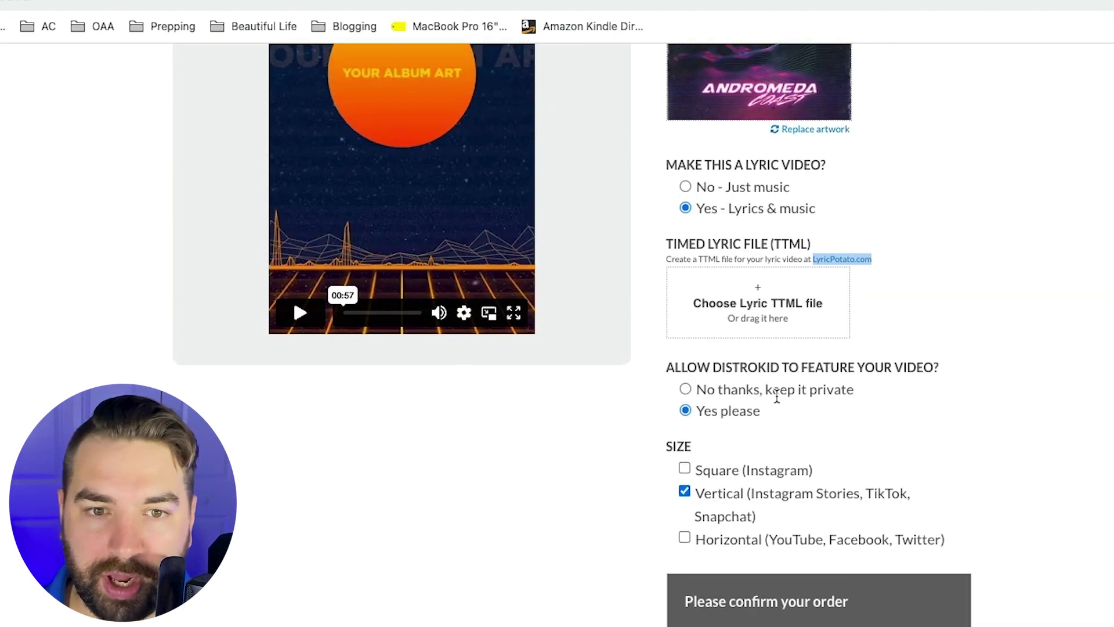
# - Switch the video to music only with no lyrics and play the preview
pyautogui.click(686, 187)
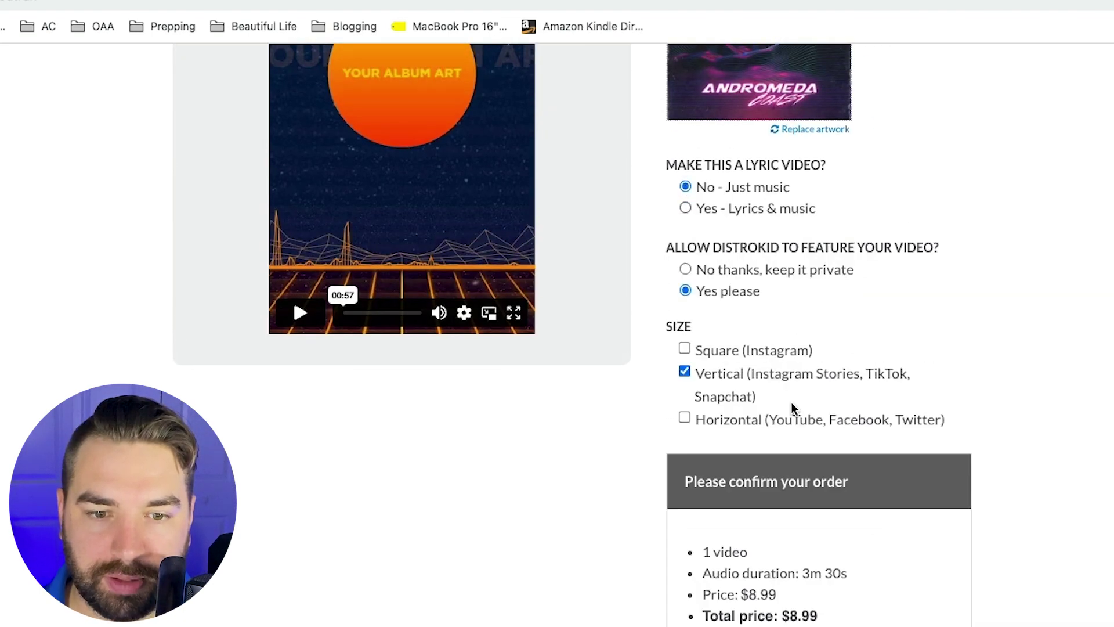
pyautogui.scroll(-1, 889, 602)
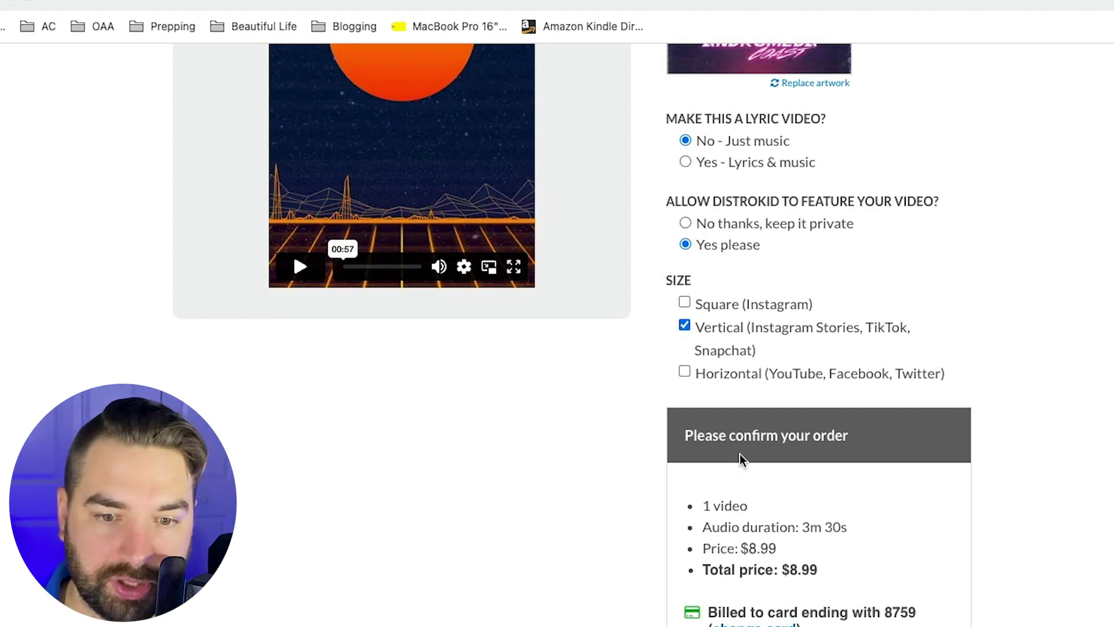
pyautogui.scroll(6, 314, 429)
pyautogui.click(296, 549)
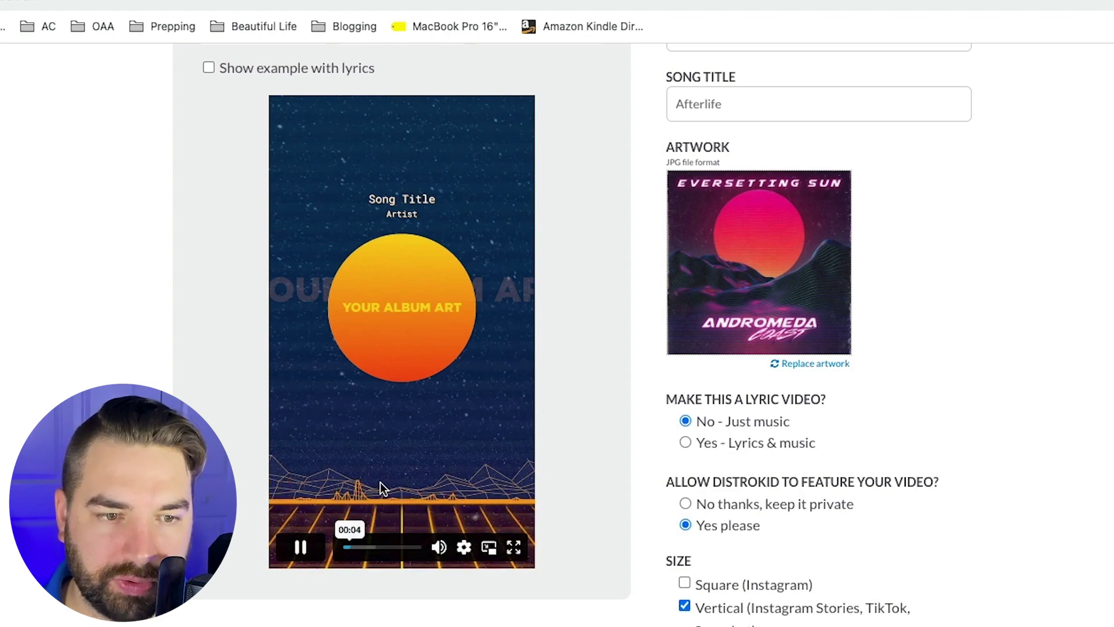
pyautogui.scroll(-15, 579, 476)
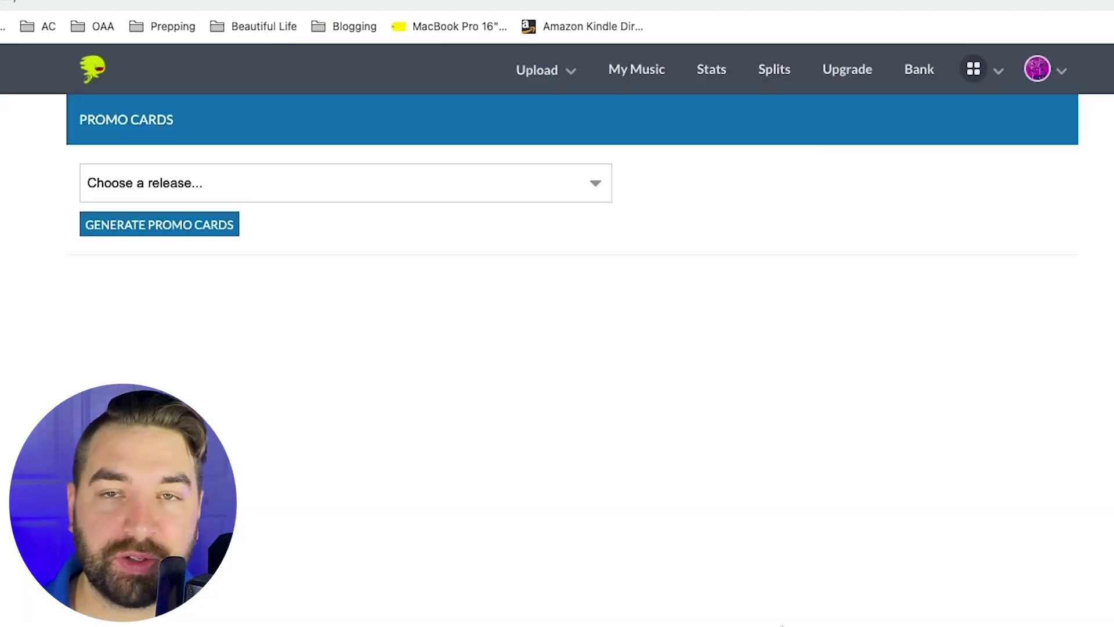
# - Generate promo cards for the Afterlife release and scroll through the card designs
pyautogui.click(585, 181)
pyautogui.click(131, 206)
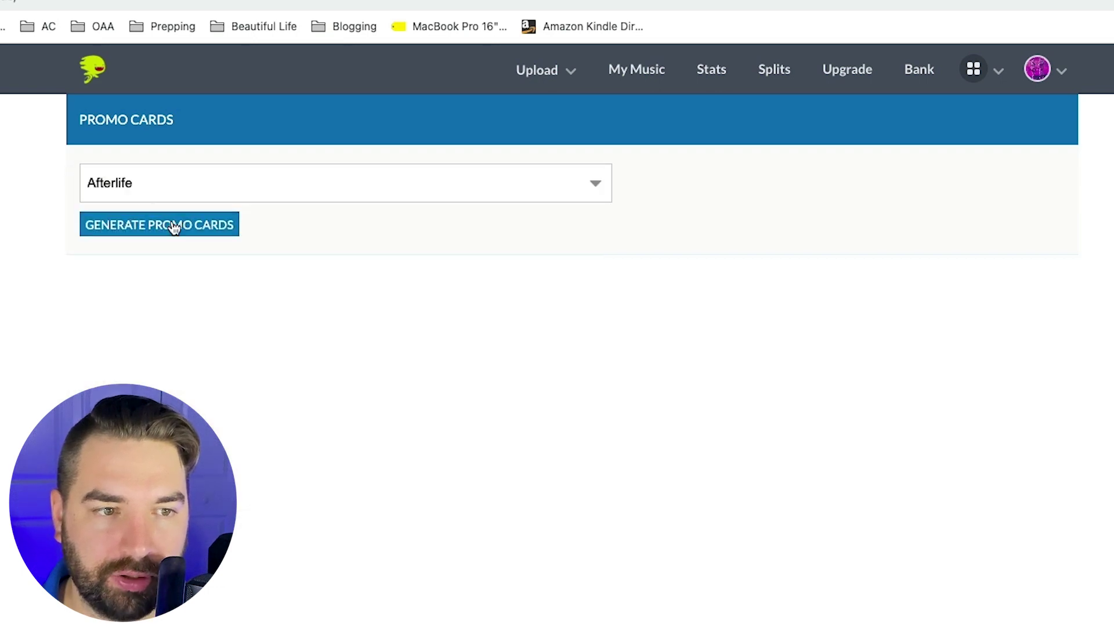
pyautogui.click(165, 232)
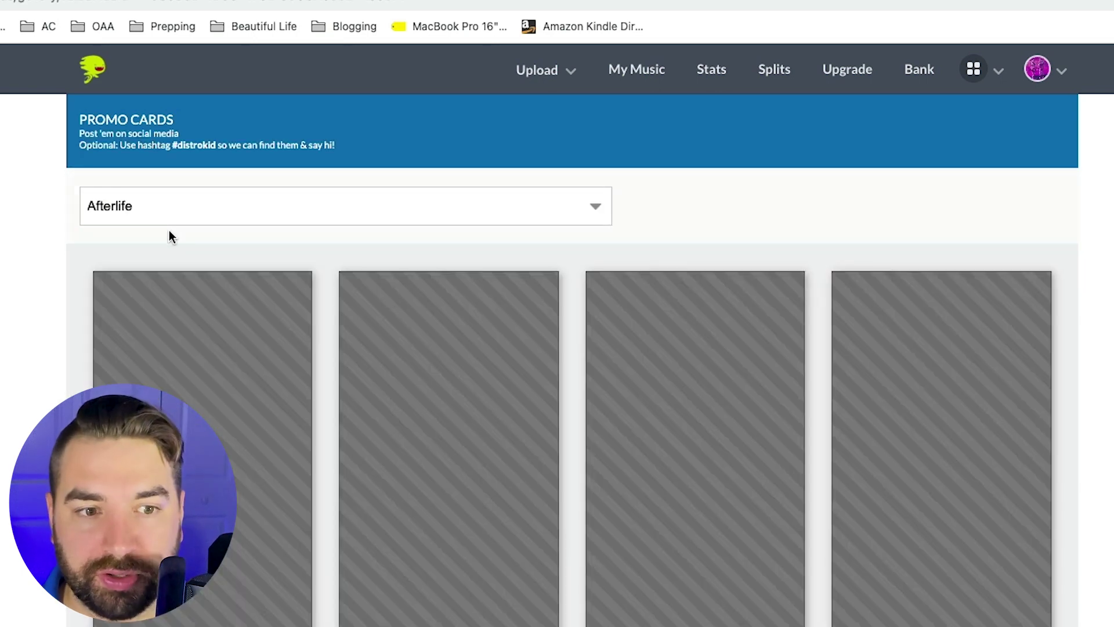
pyautogui.scroll(-5, 798, 309)
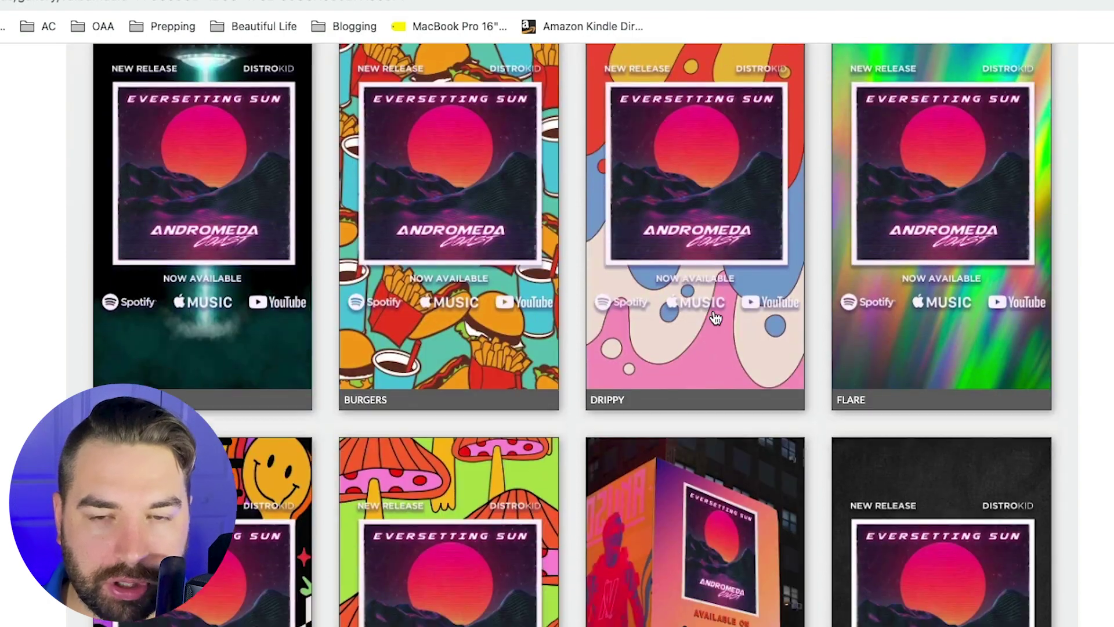
pyautogui.scroll(-4, 715, 317)
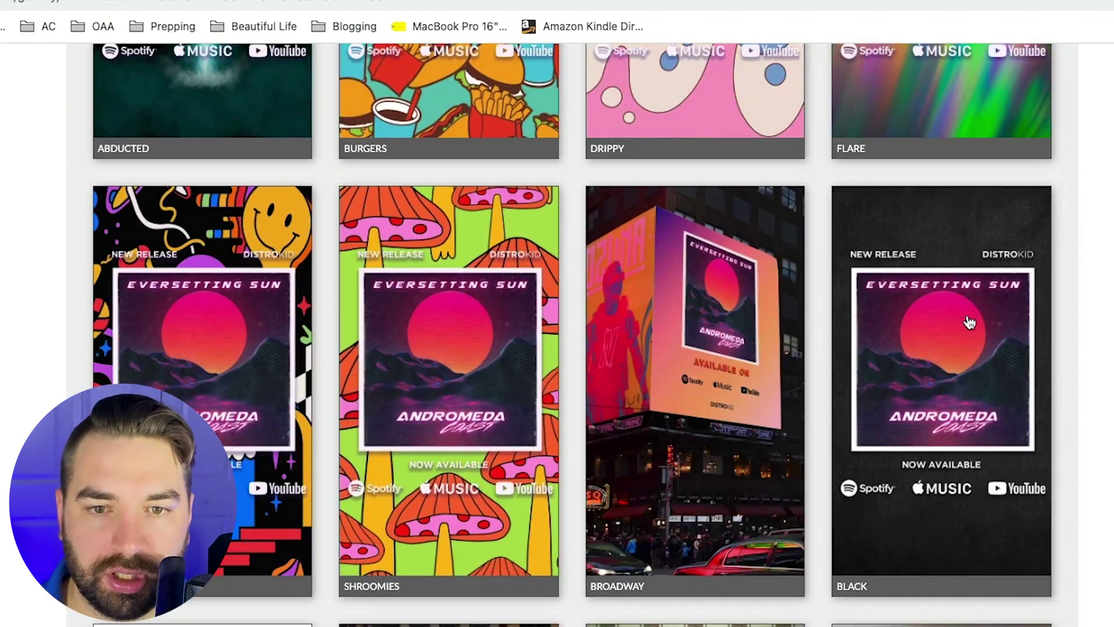
pyautogui.scroll(-8, 520, 406)
pyautogui.scroll(-10, 587, 387)
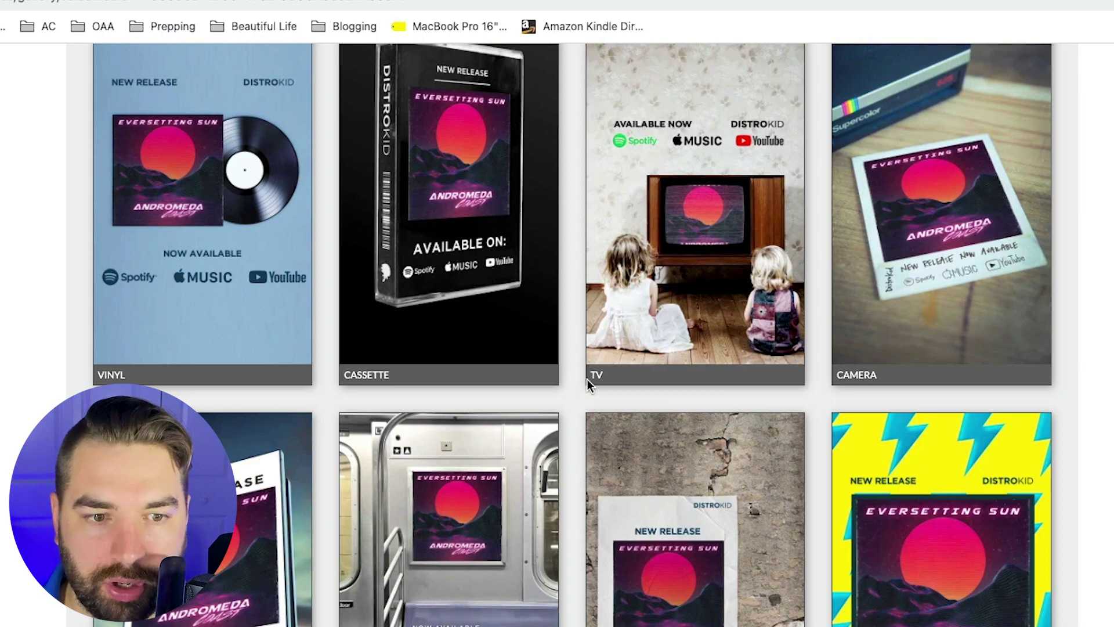
pyautogui.scroll(-12, 587, 379)
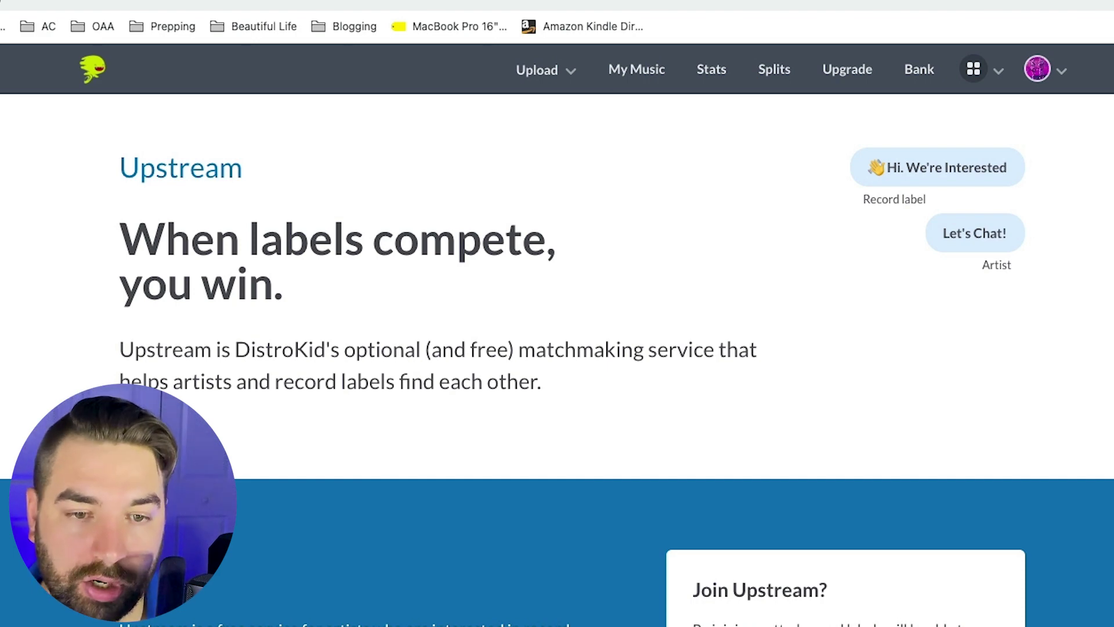
pyautogui.scroll(-5, 557, 348)
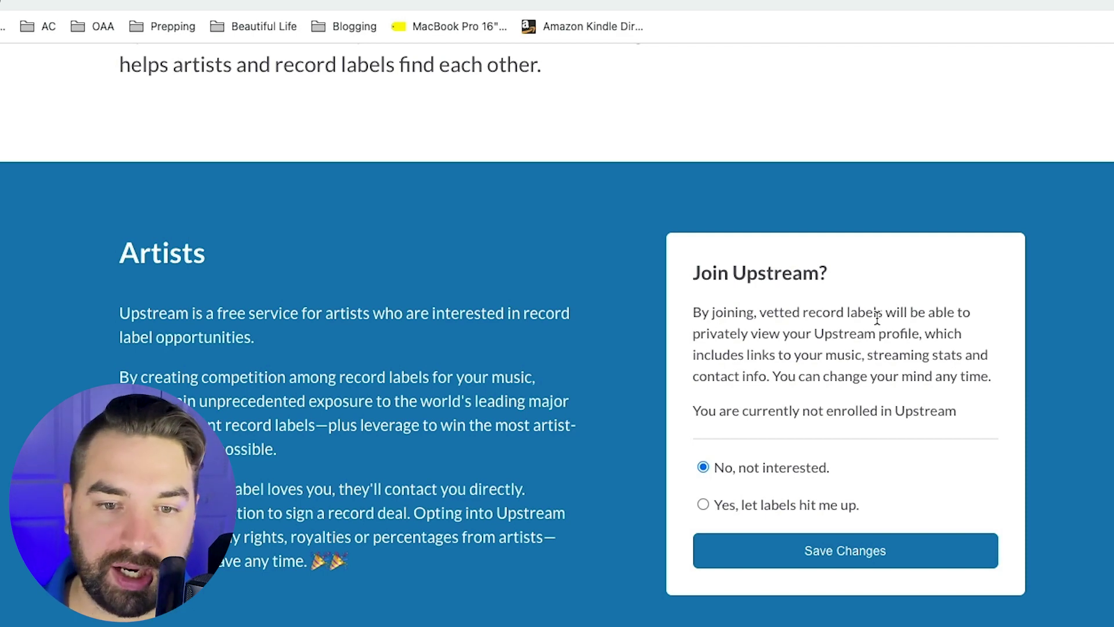
pyautogui.scroll(-8, 492, 447)
pyautogui.scroll(-5, 528, 504)
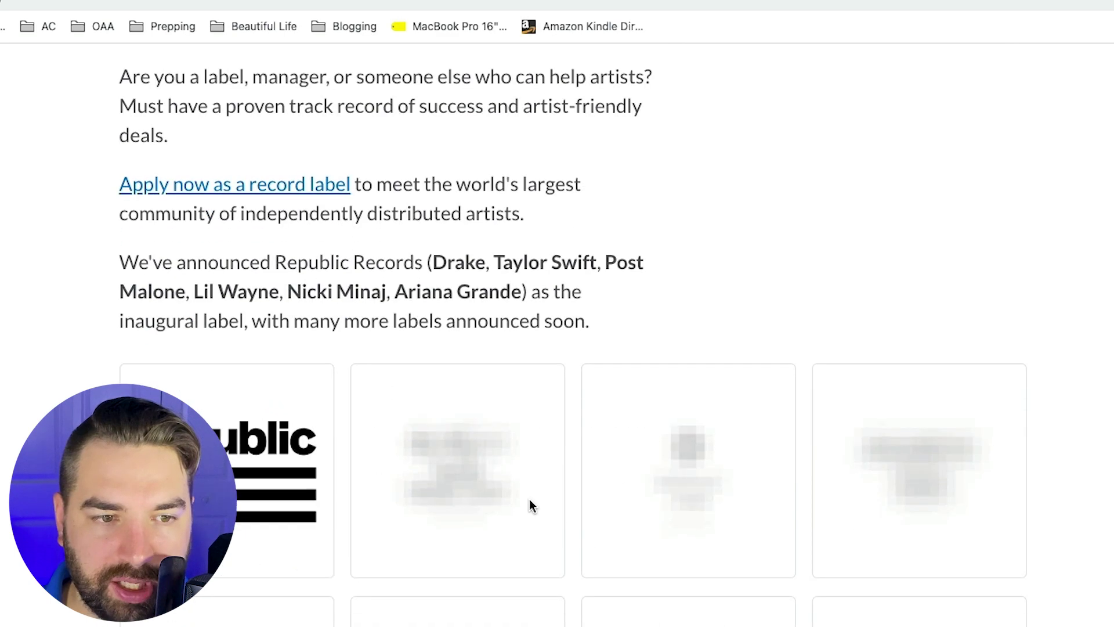
pyautogui.scroll(-5, 505, 441)
pyautogui.scroll(2, 441, 441)
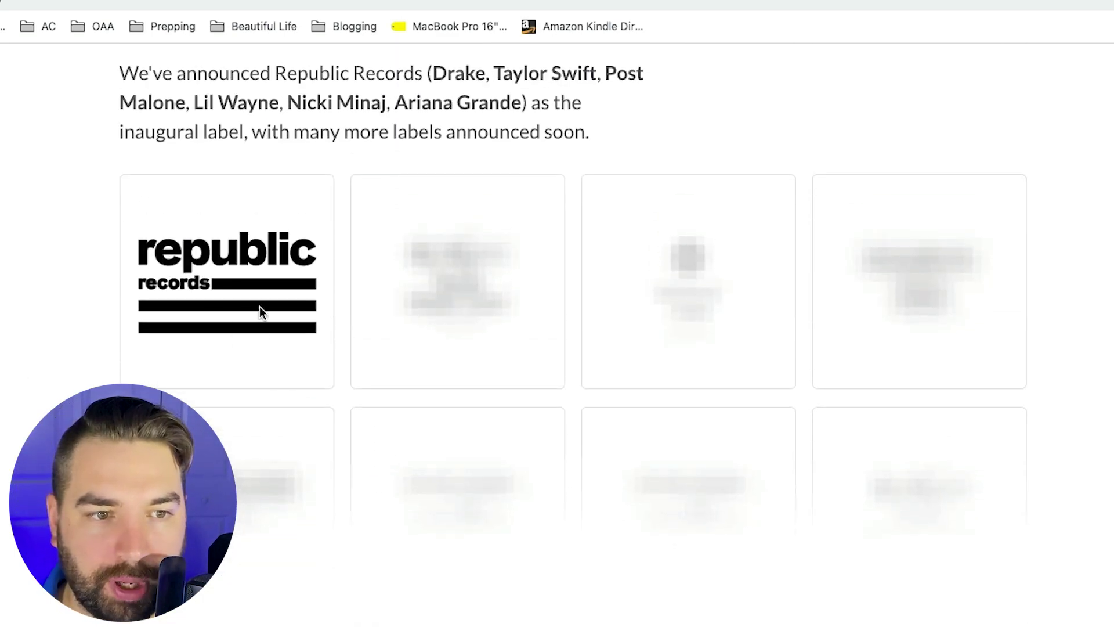
pyautogui.scroll(-3, 589, 409)
pyautogui.scroll(5, 589, 409)
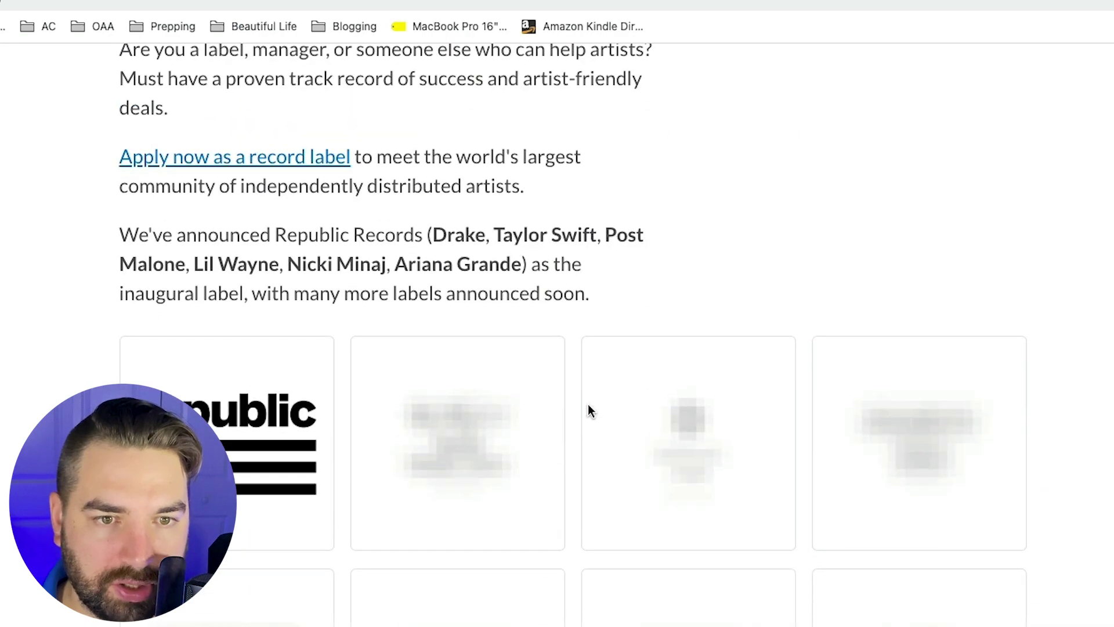
pyautogui.scroll(10, 685, 441)
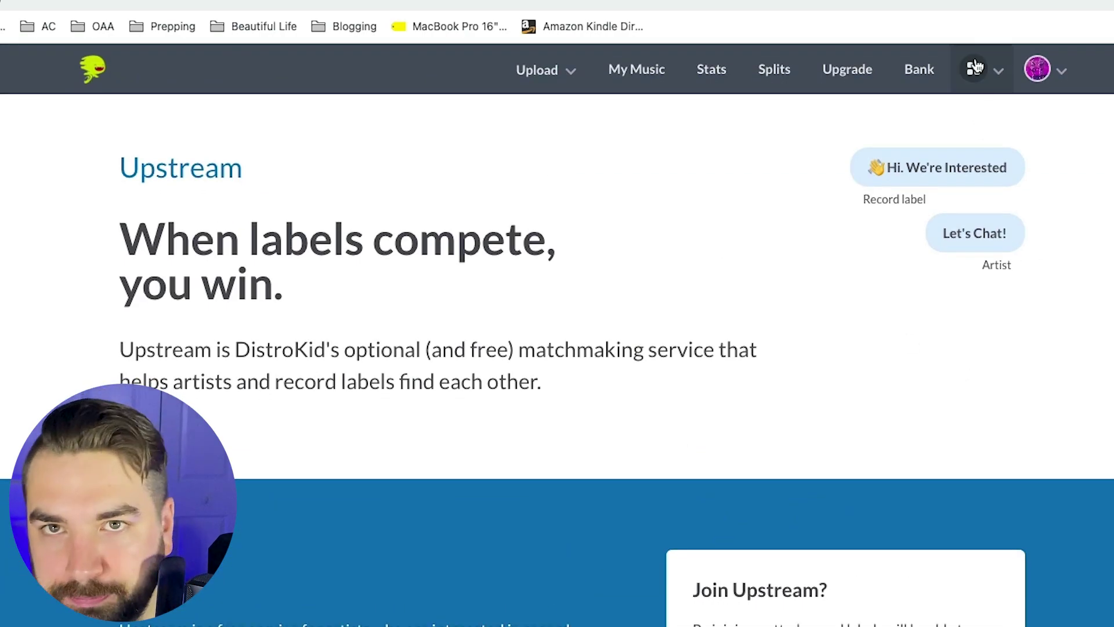
# - Go to Spotify for Artists access under Special access and choose artist Andromeda Coast
pyautogui.click(996, 74)
pyautogui.scroll(-2, 986, 493)
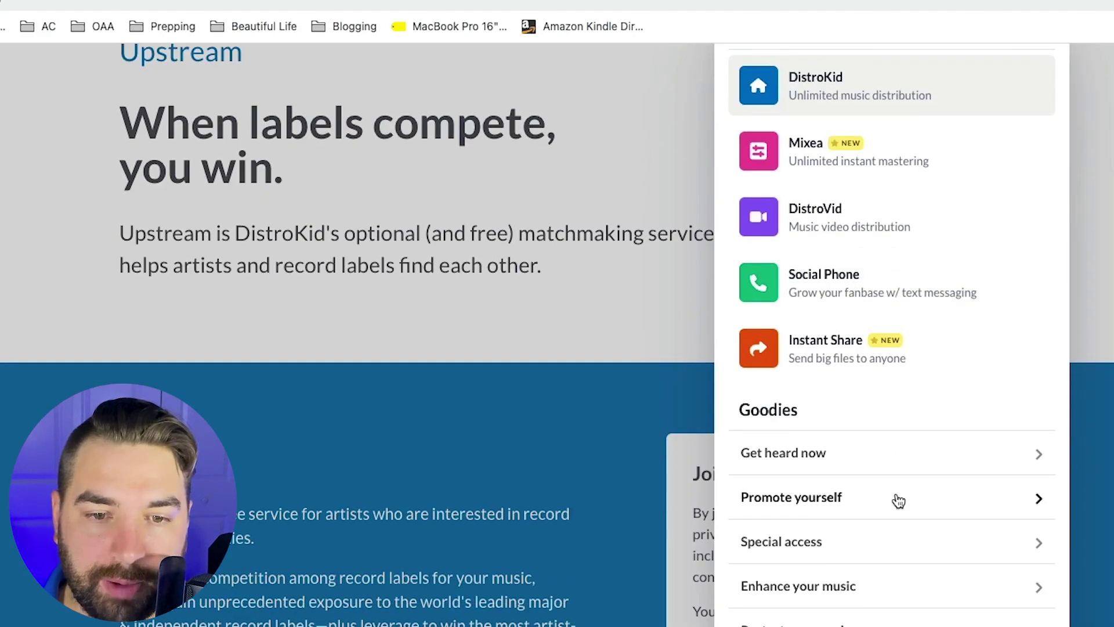
pyautogui.click(1037, 547)
pyautogui.scroll(-2, 1021, 543)
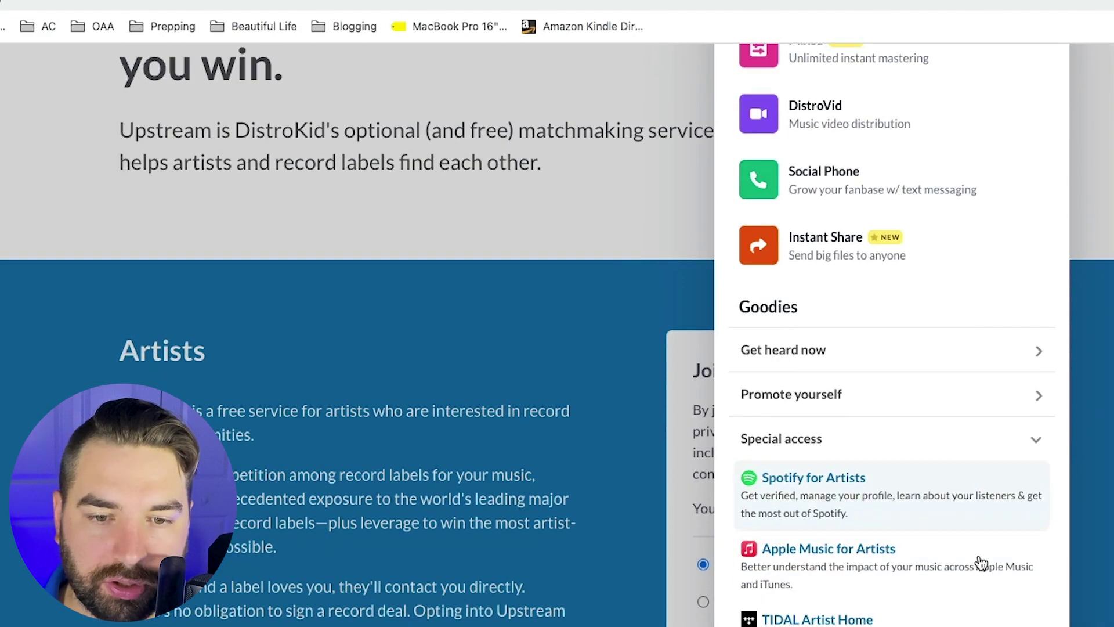
pyautogui.click(811, 496)
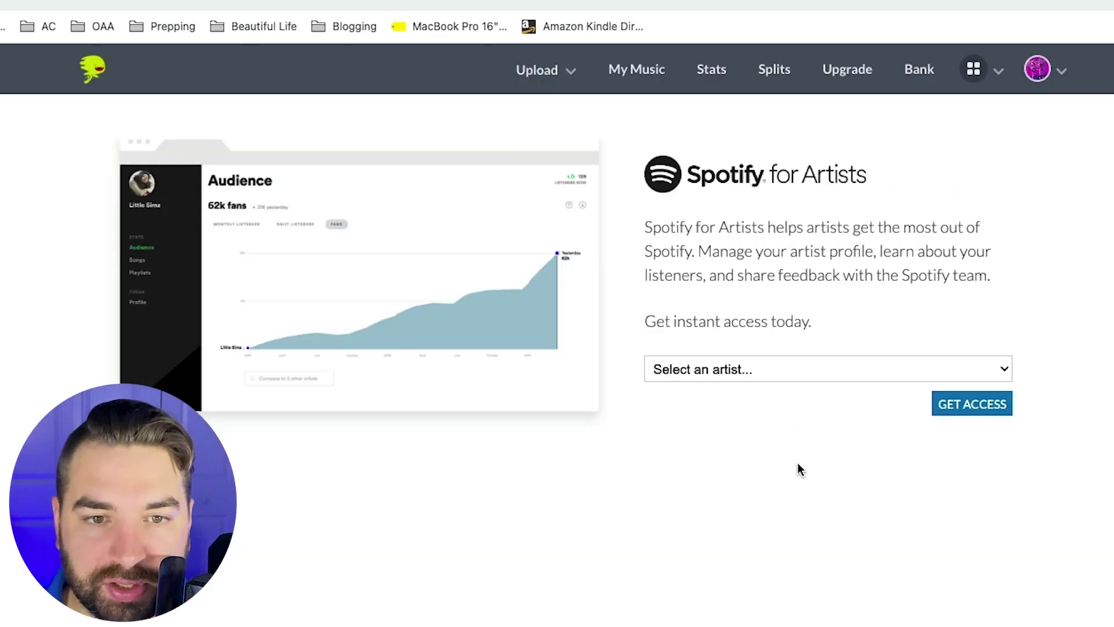
pyautogui.click(785, 371)
pyautogui.click(760, 391)
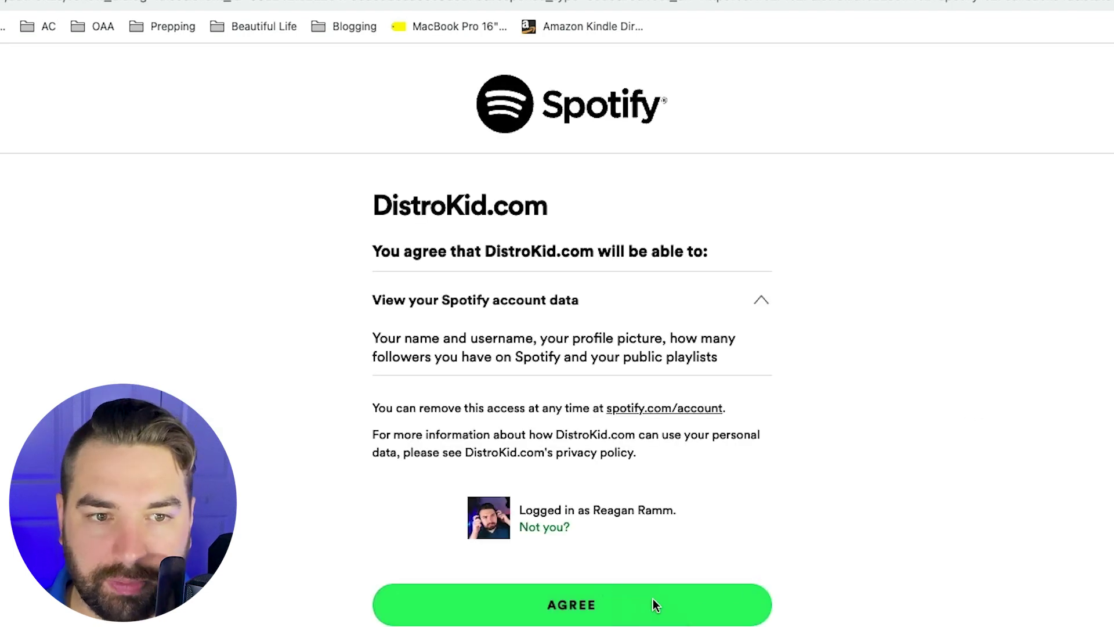
# - Agree to Spotify's authorization letting DistroKid access the account
pyautogui.click(570, 592)
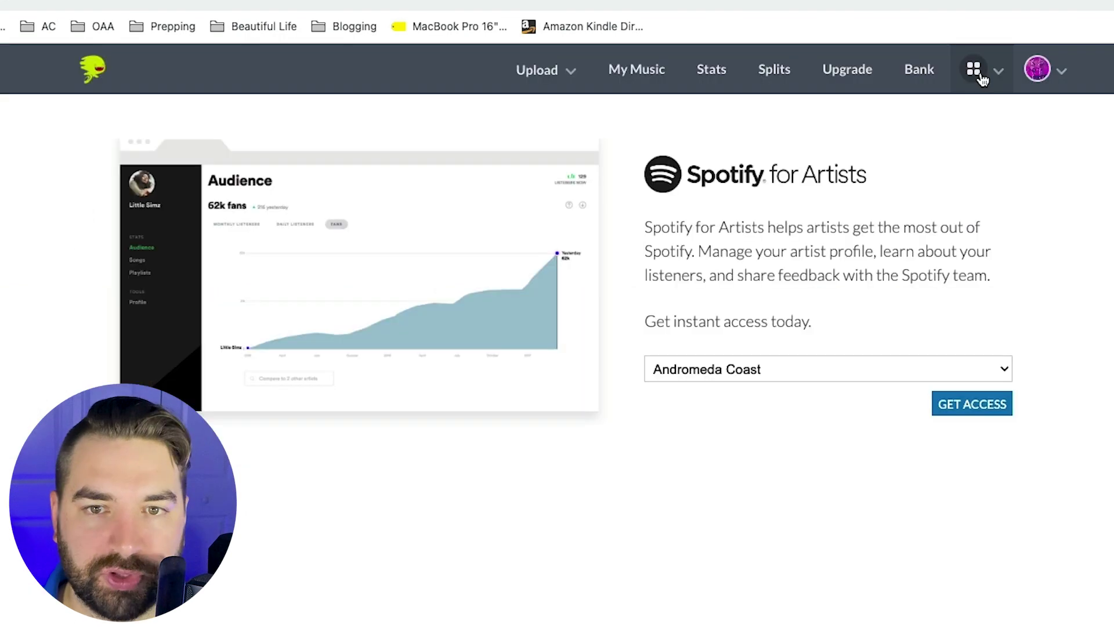
# - View The Collective Twitch incubator page from the products menu, then reopen that menu
pyautogui.click(976, 75)
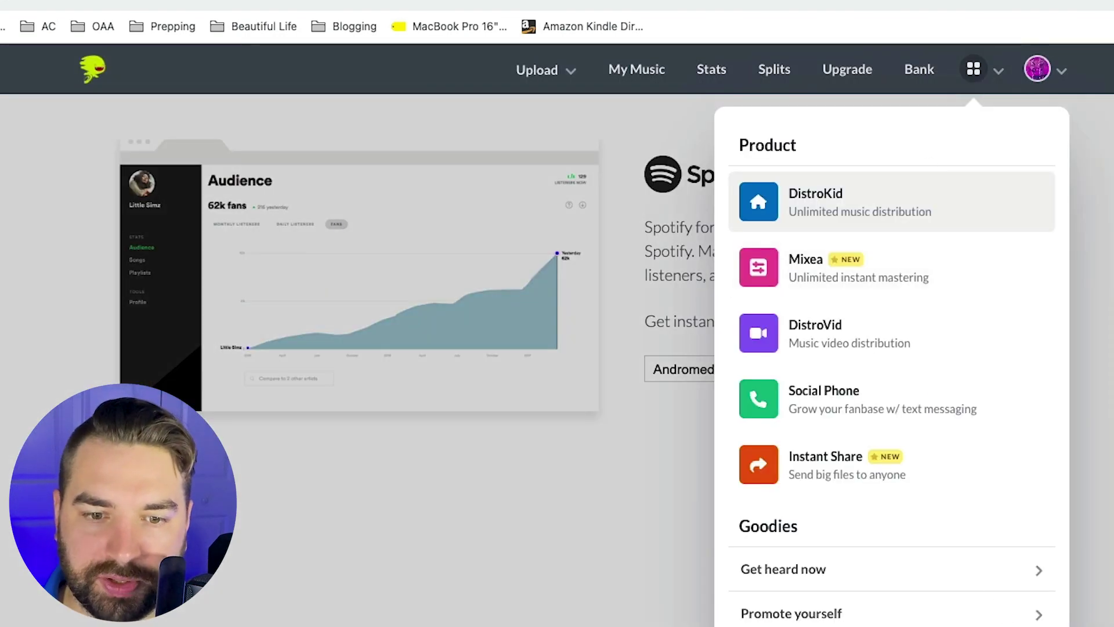
pyautogui.scroll(-6, 905, 560)
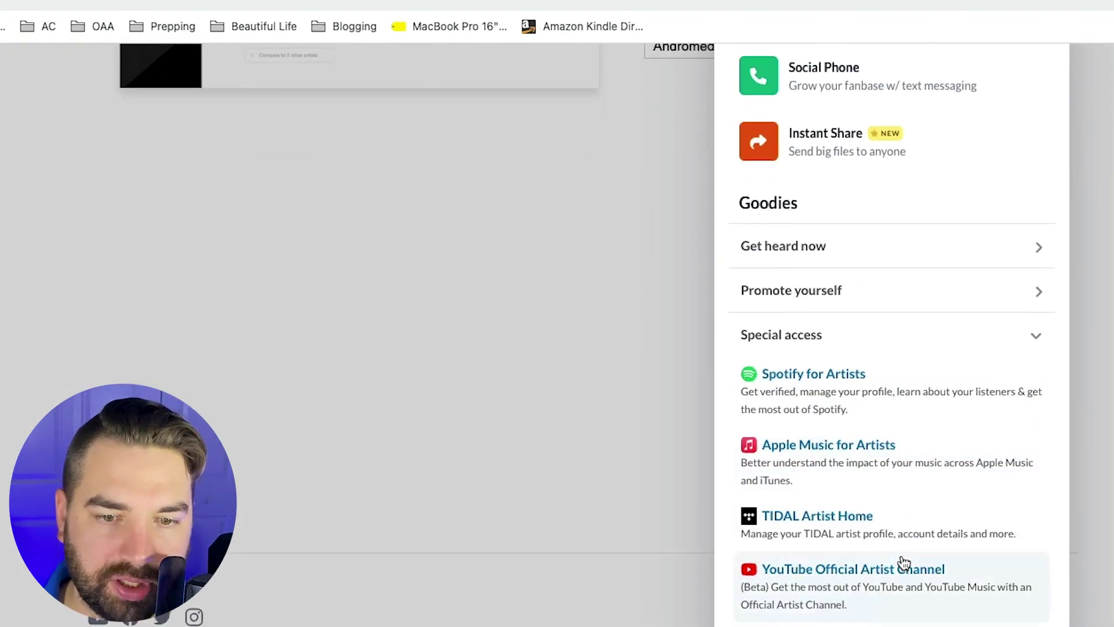
pyautogui.scroll(-3, 916, 558)
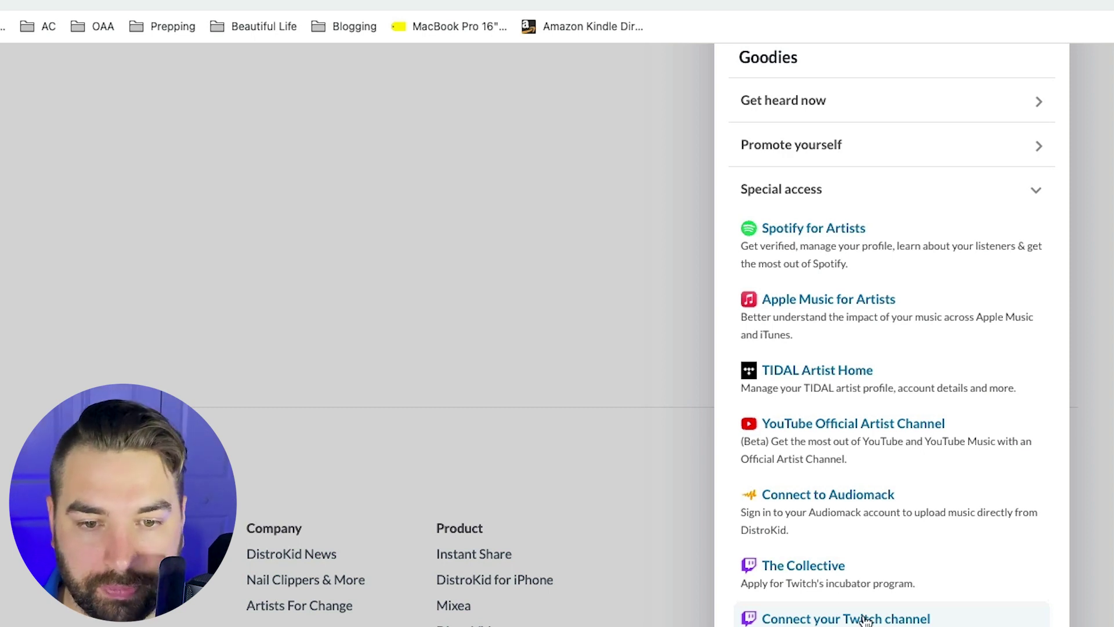
pyautogui.click(817, 579)
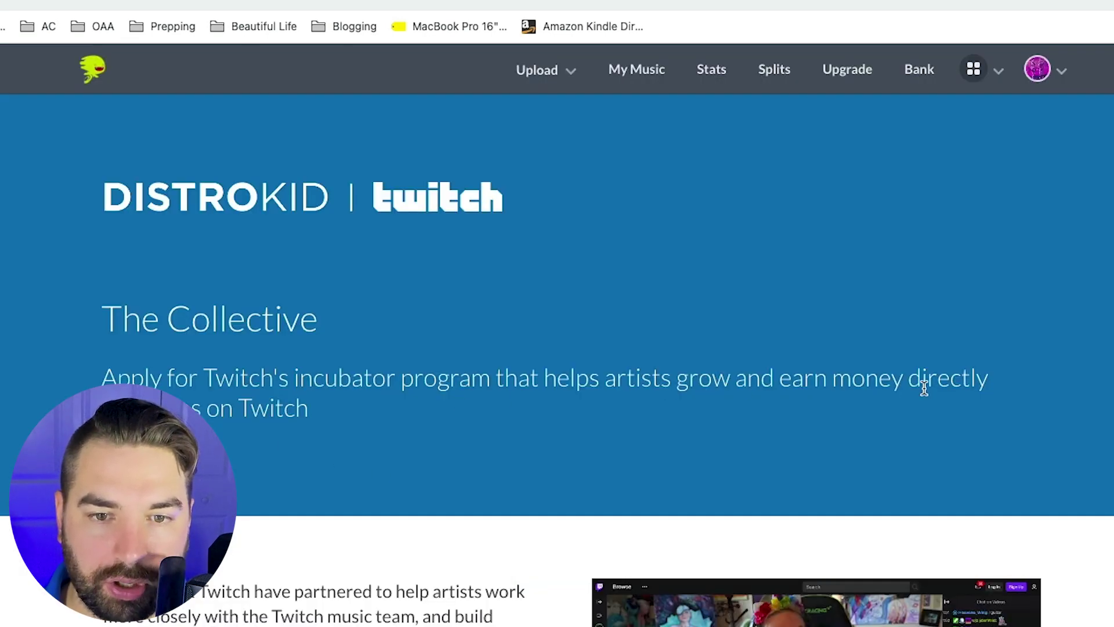
pyautogui.scroll(-10, 343, 402)
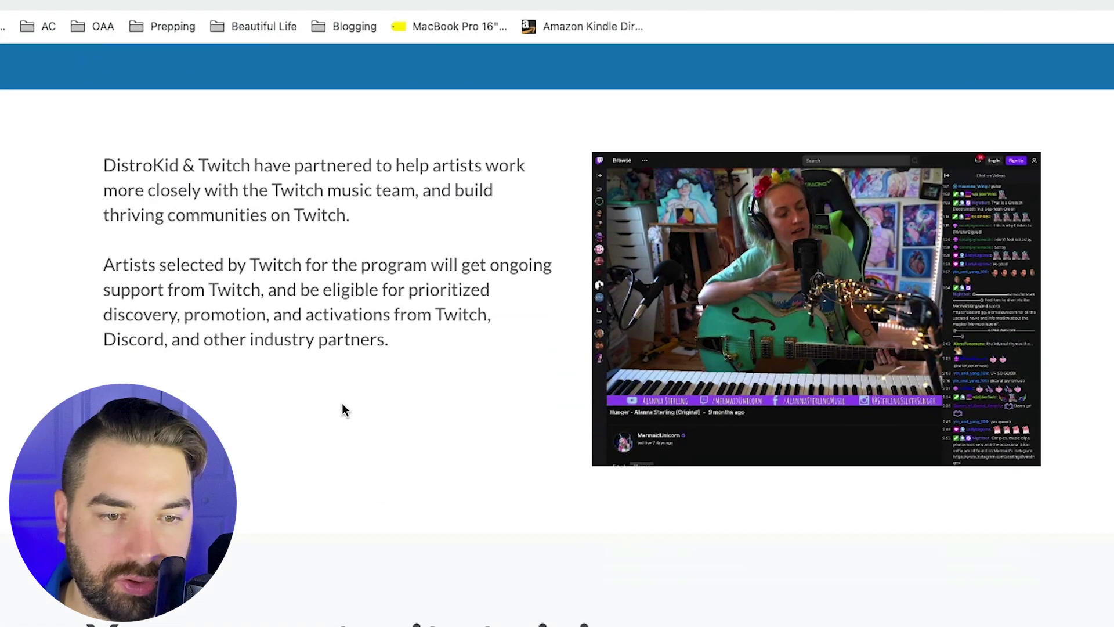
pyautogui.scroll(10, 343, 403)
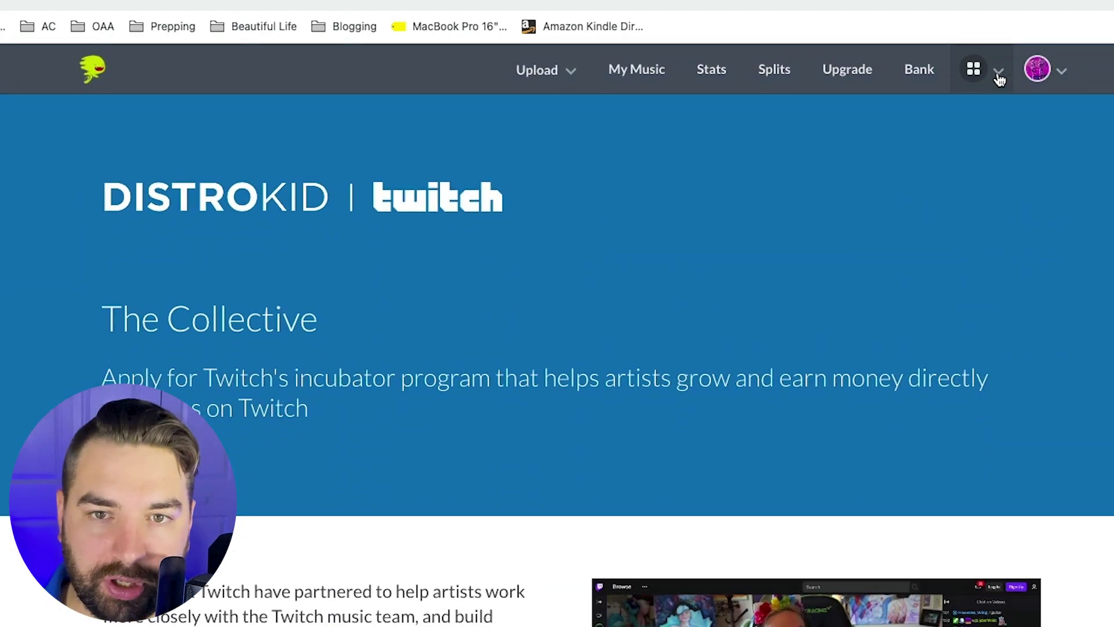
pyautogui.click(998, 72)
pyautogui.scroll(-2, 972, 600)
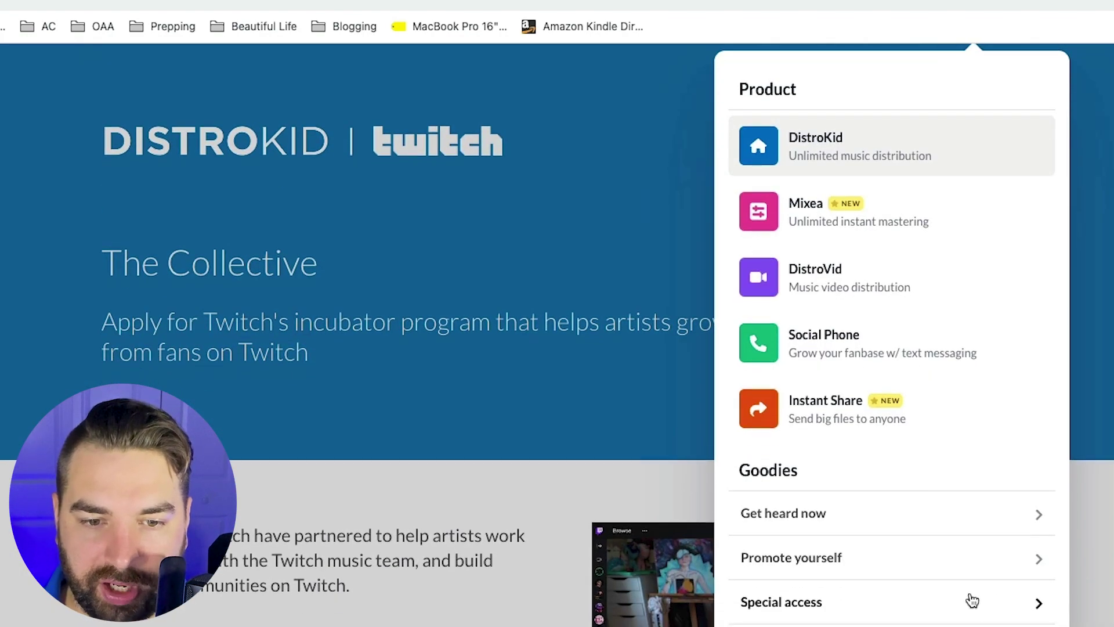
# - Check on the YouTube Official Artist Channel page that Andromeda Coast is already connected
pyautogui.click(1047, 609)
pyautogui.scroll(-2, 1048, 609)
pyautogui.click(928, 609)
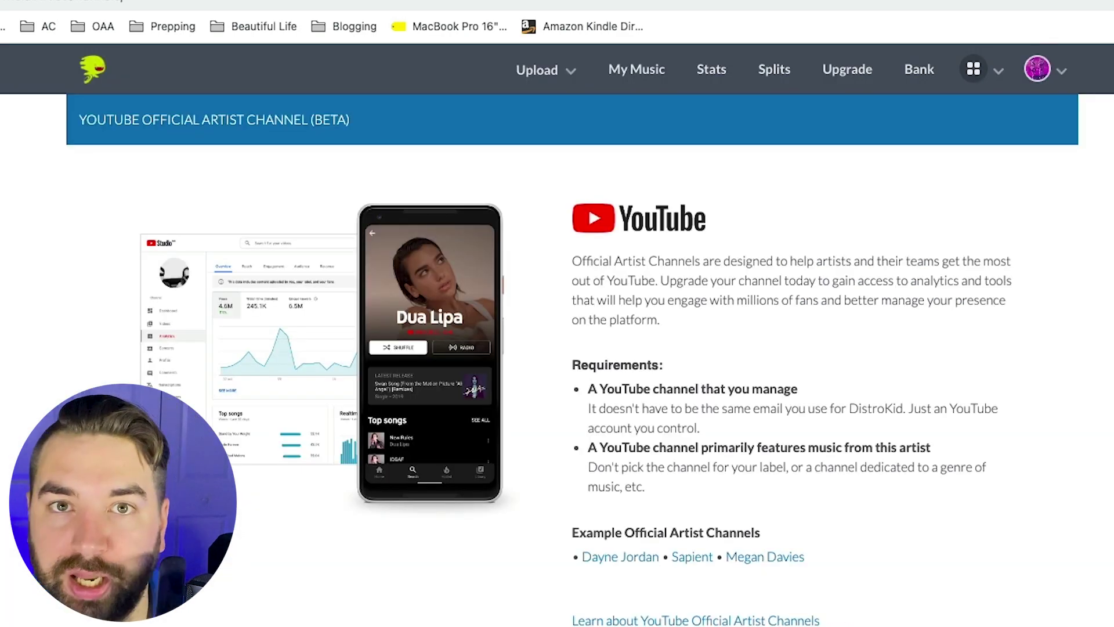
pyautogui.scroll(-2, 1070, 620)
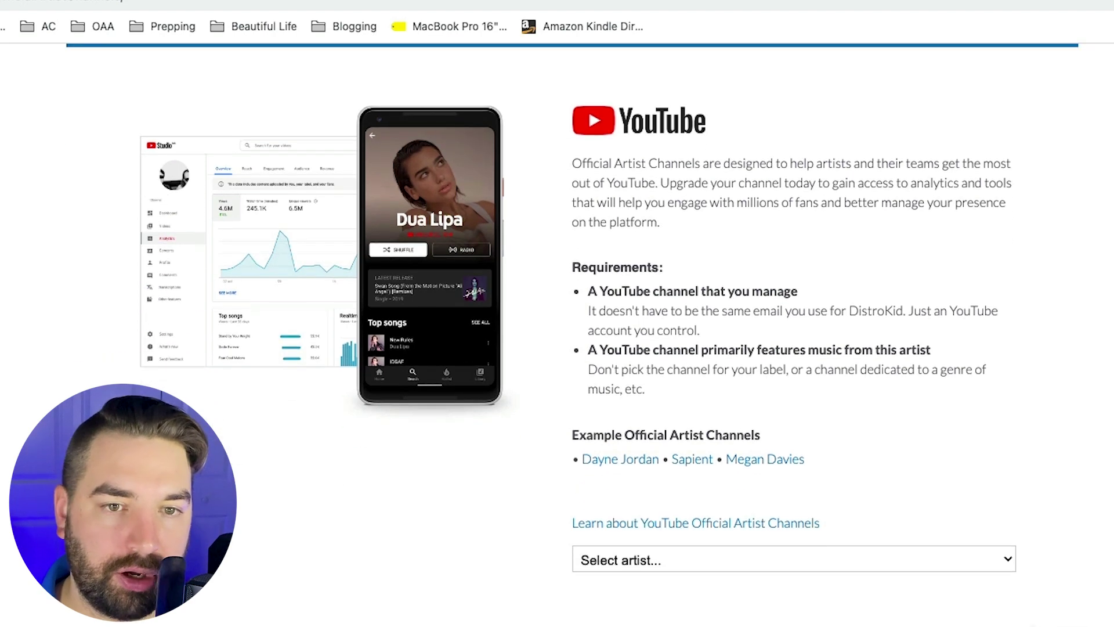
pyautogui.click(778, 557)
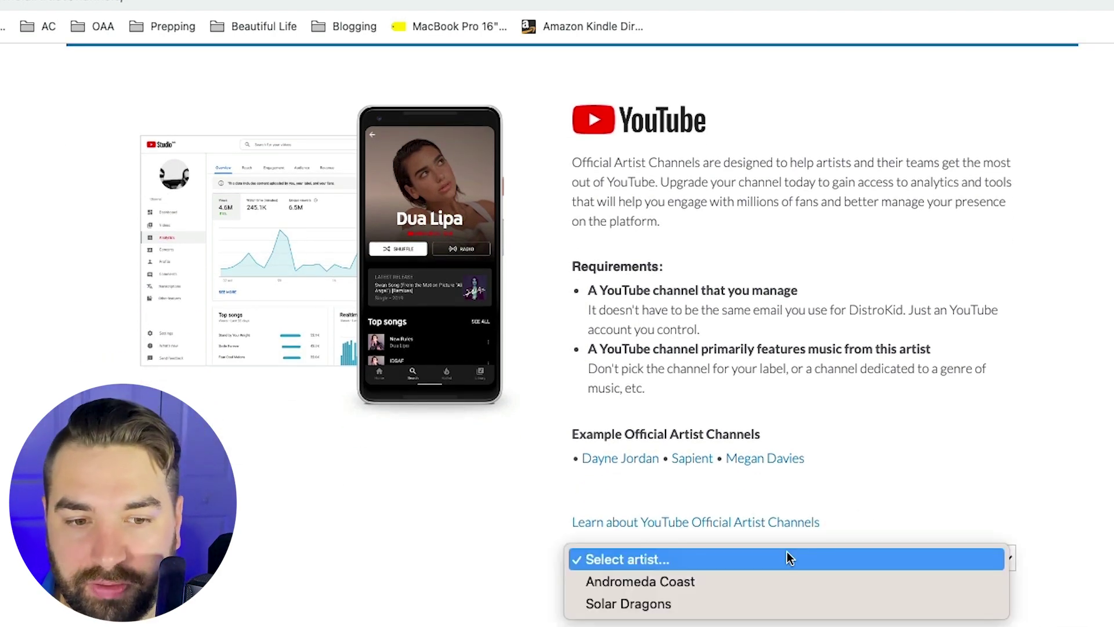
pyautogui.click(606, 582)
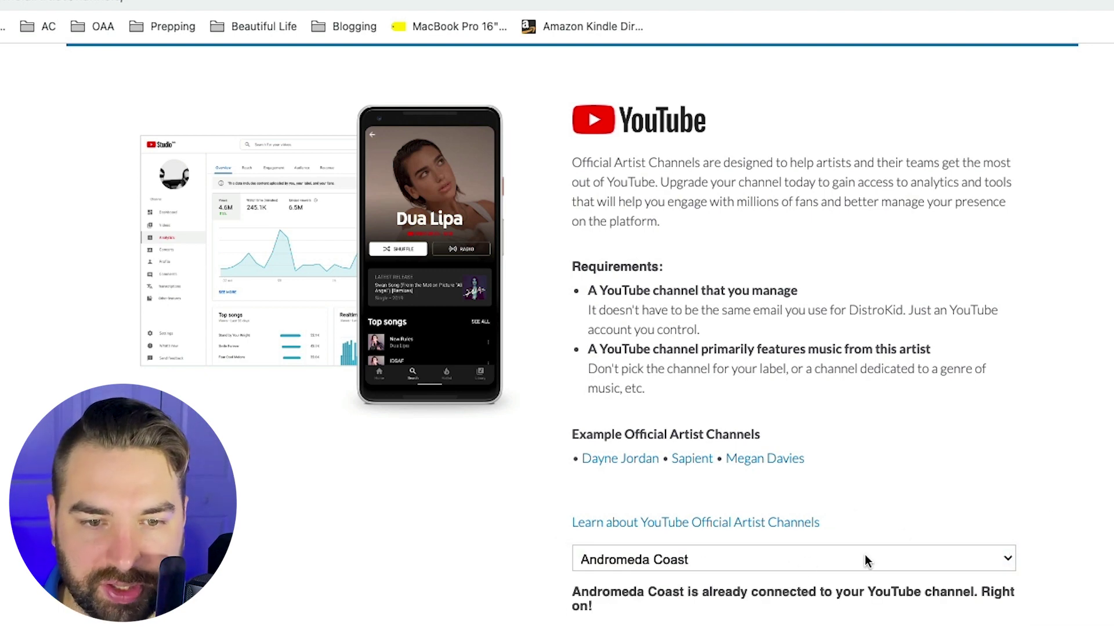
pyautogui.scroll(1, 1054, 551)
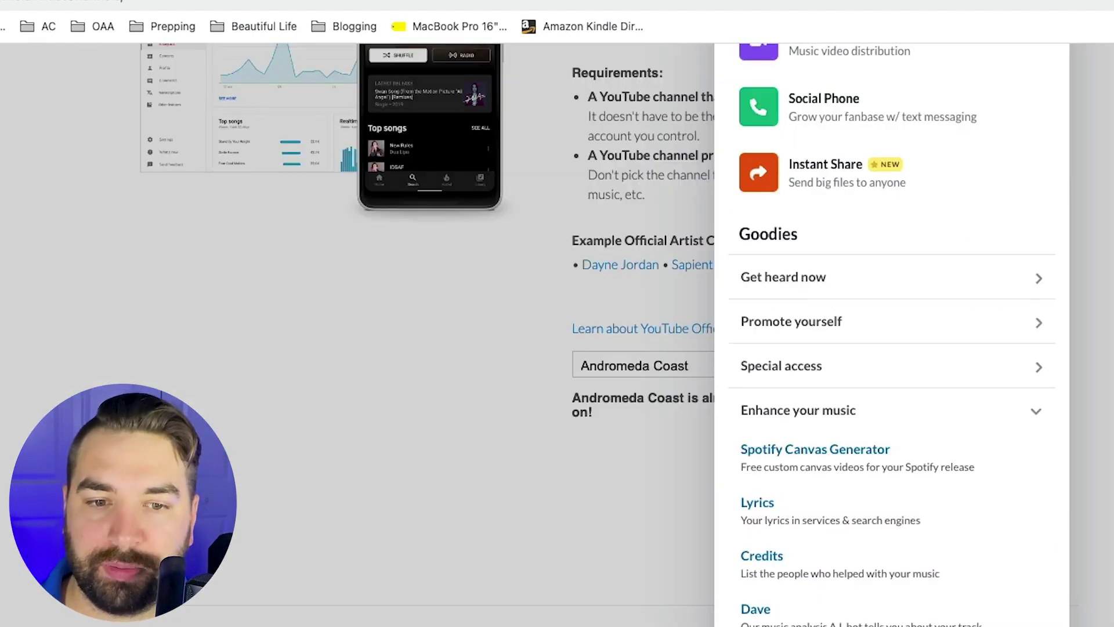
# - Search the Spotify Canvas Generator's Pexels videos for 'desert'
pyautogui.click(850, 457)
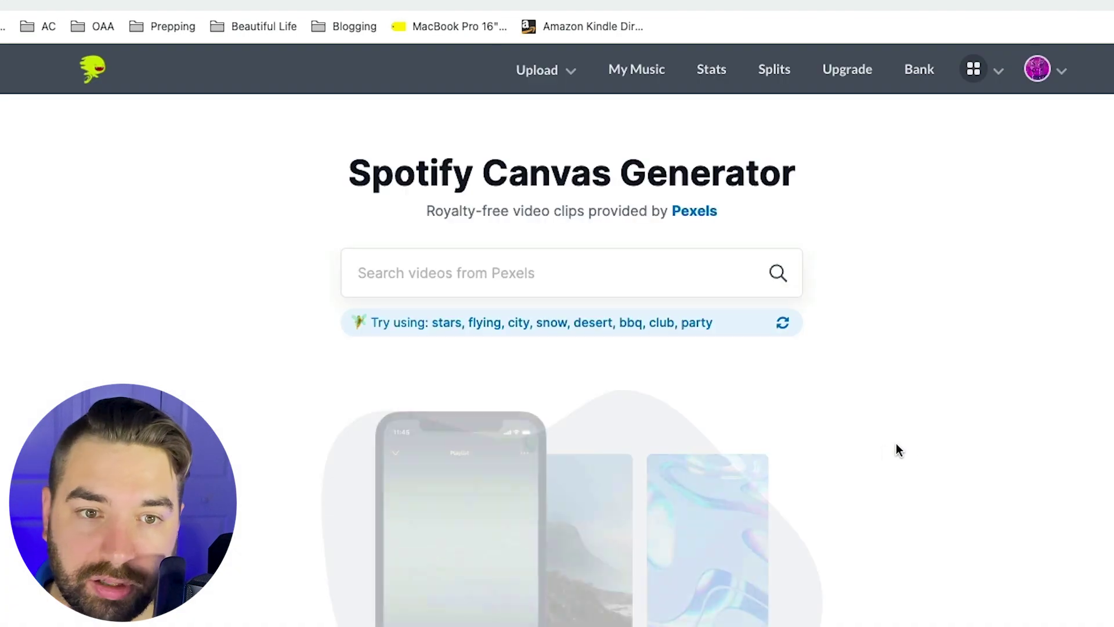
pyautogui.scroll(-3, 911, 446)
pyautogui.scroll(3, 877, 445)
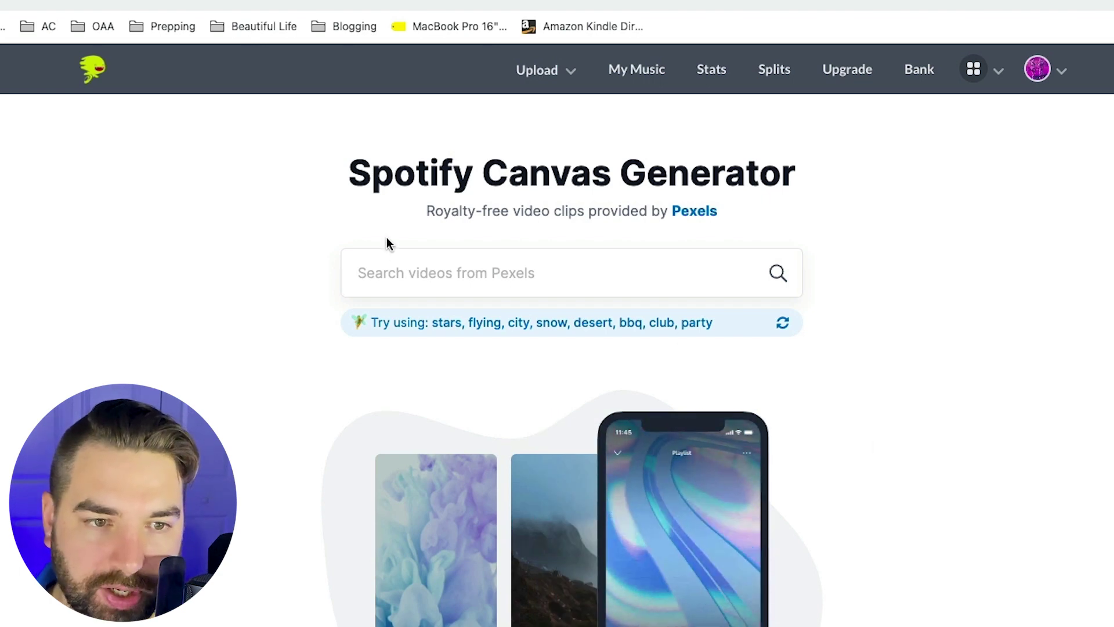
pyautogui.click(422, 275)
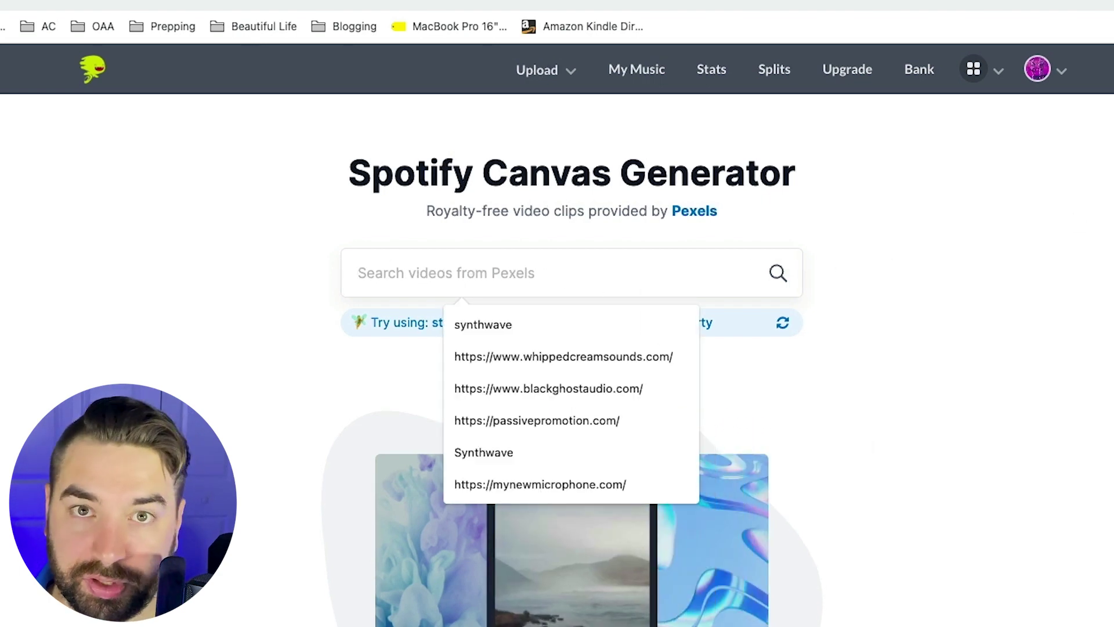
pyautogui.click(965, 308)
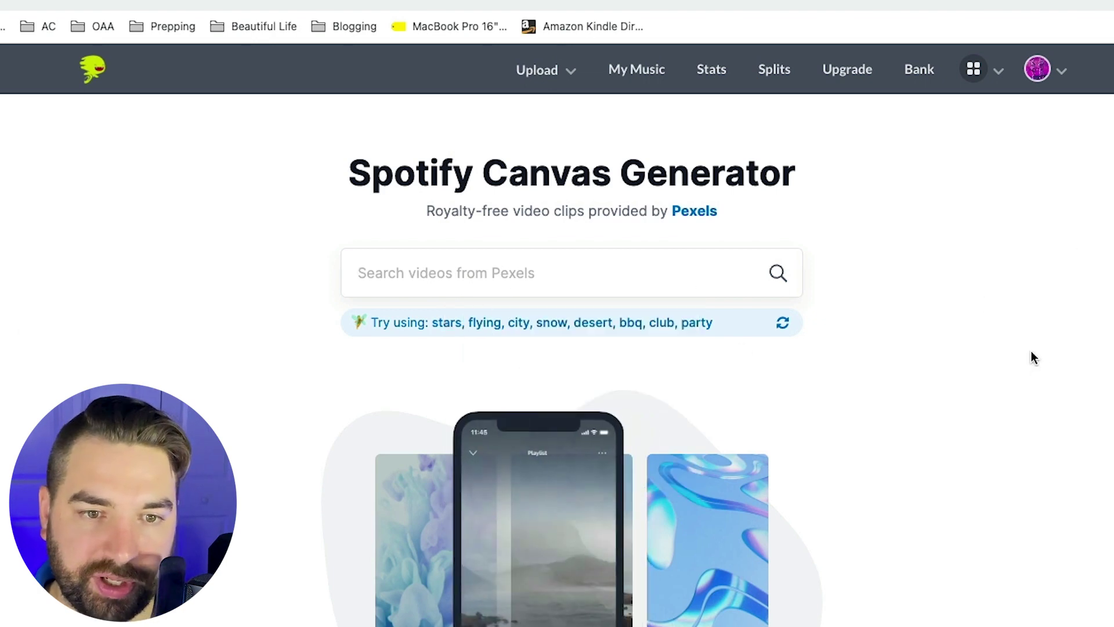
pyautogui.click(552, 269)
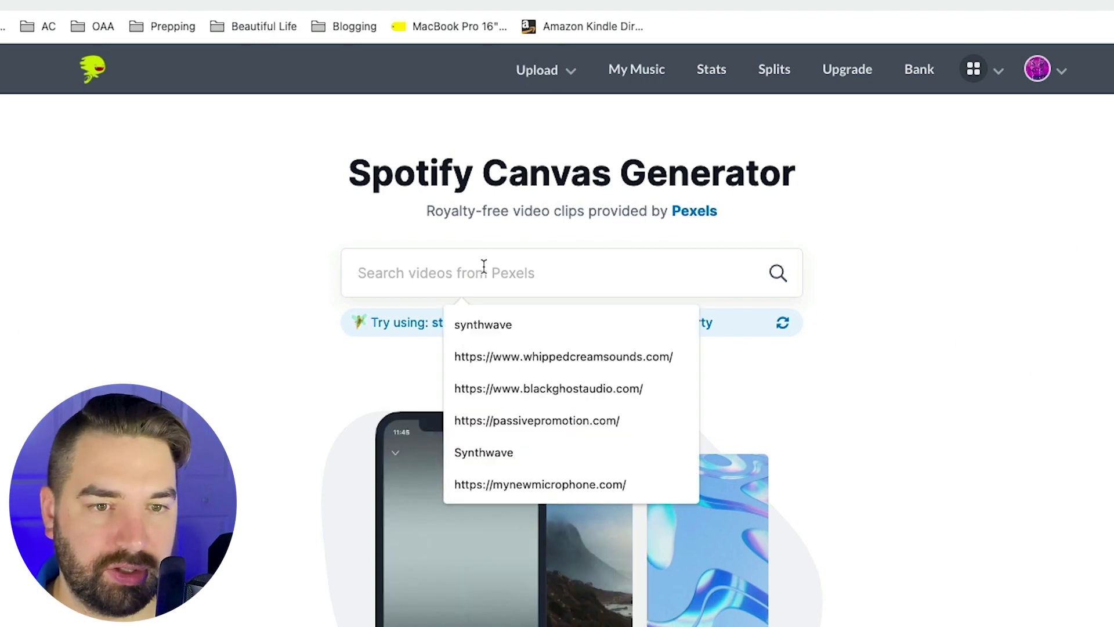
pyautogui.write('desert')
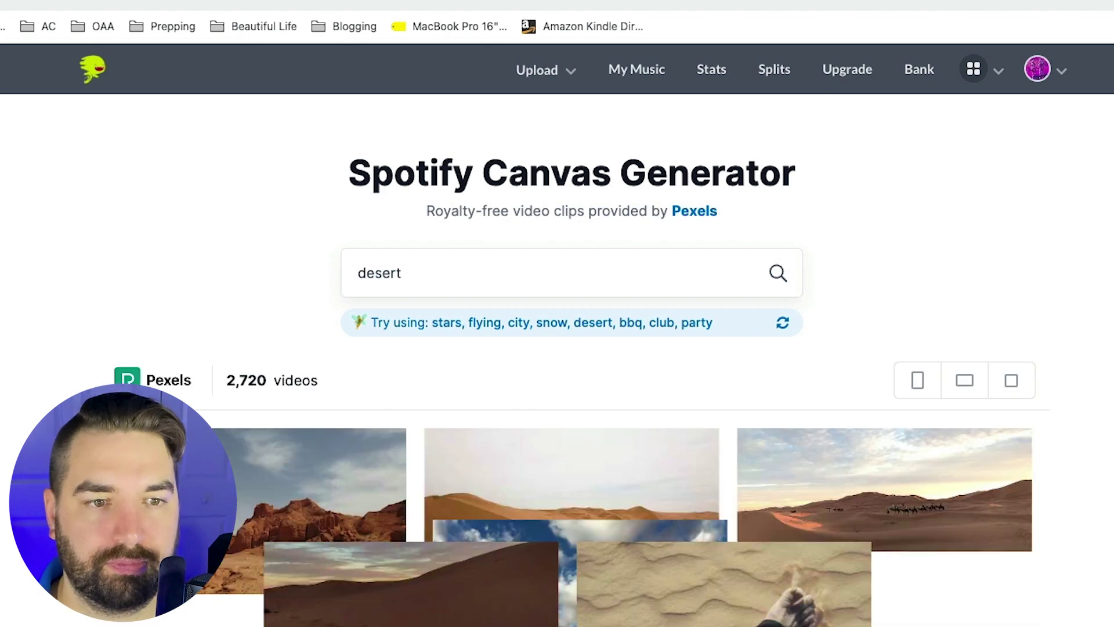
# - Open the clouds-over-mesa clip and shift its crop frame to the right
pyautogui.scroll(-3, 738, 515)
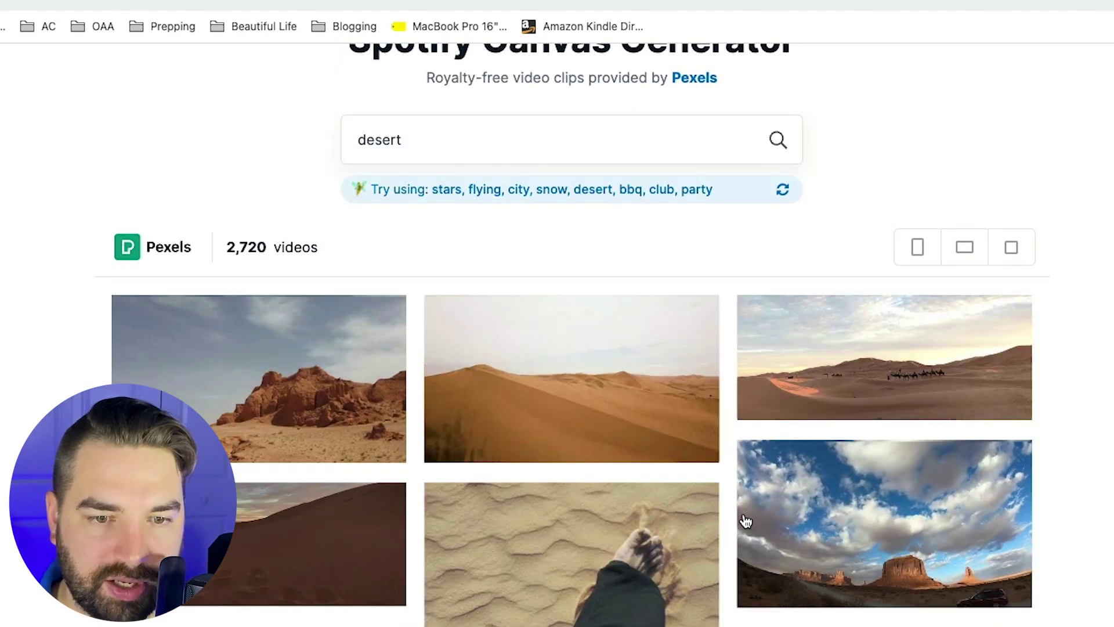
pyautogui.click(907, 479)
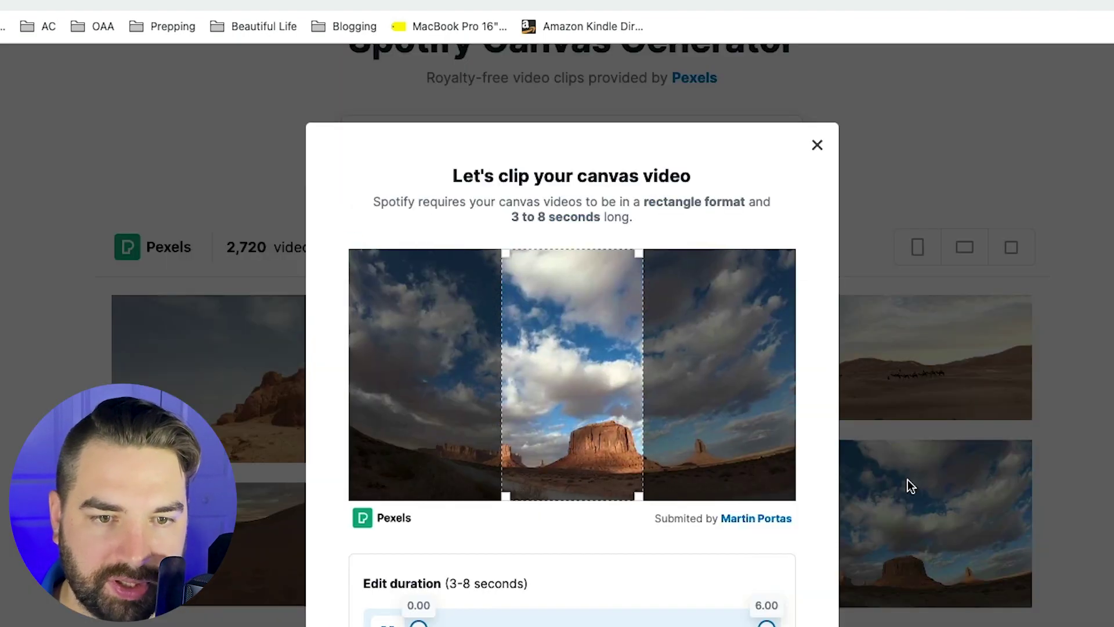
pyautogui.moveTo(573, 412); pyautogui.dragTo(602, 406)
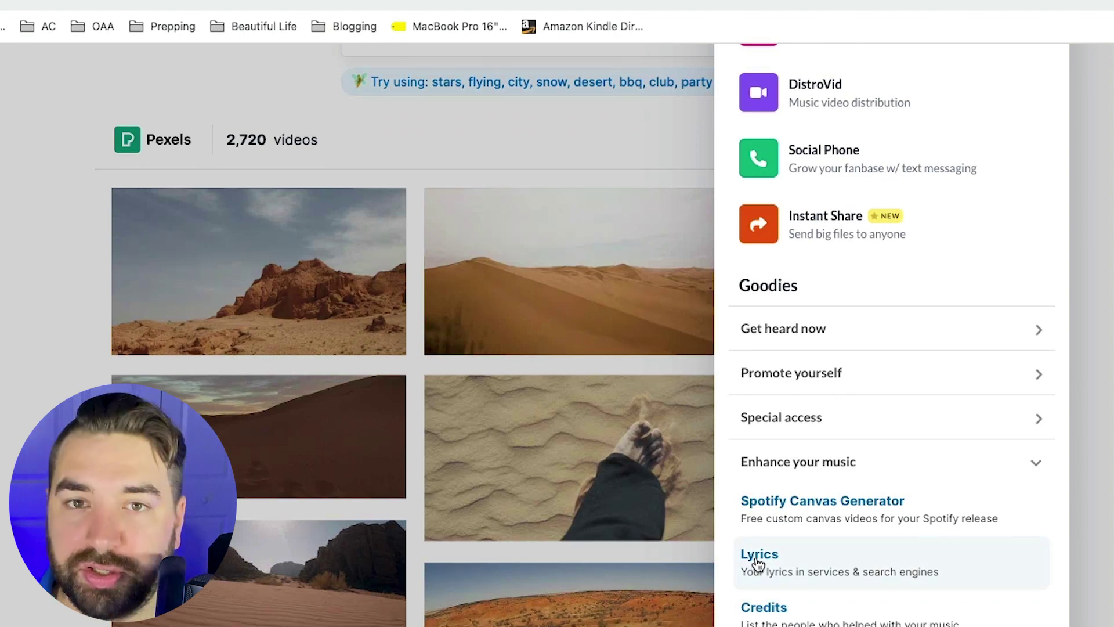
# - Open the Lyrics page and read through the synced lyrics for City in the Sea
pyautogui.click(758, 559)
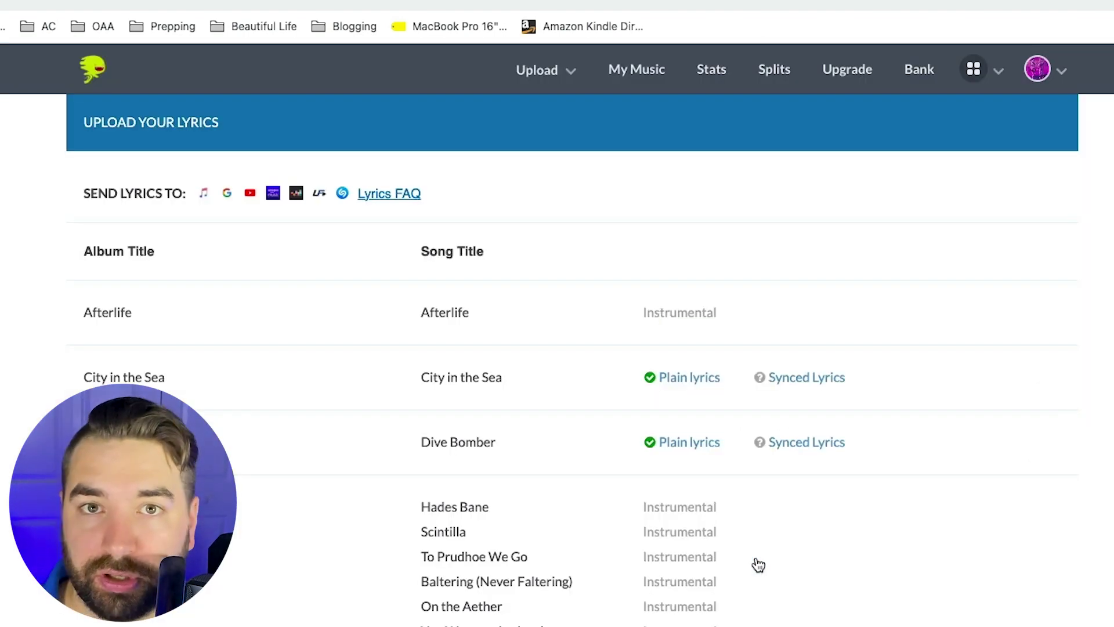
pyautogui.click(791, 380)
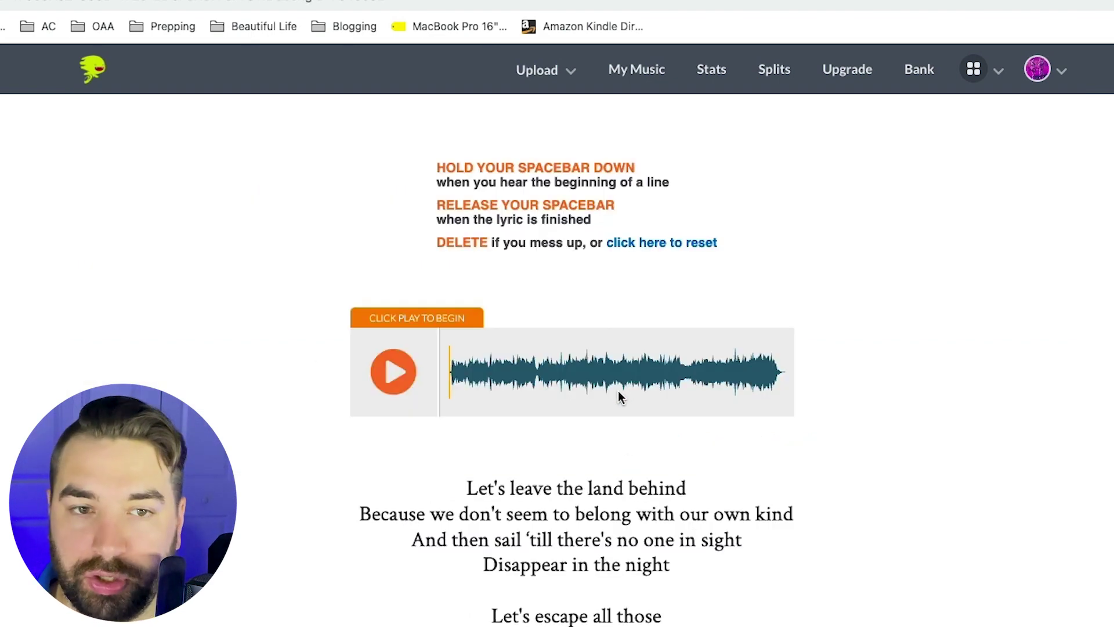
pyautogui.scroll(-3, 620, 392)
pyautogui.scroll(-5, 619, 391)
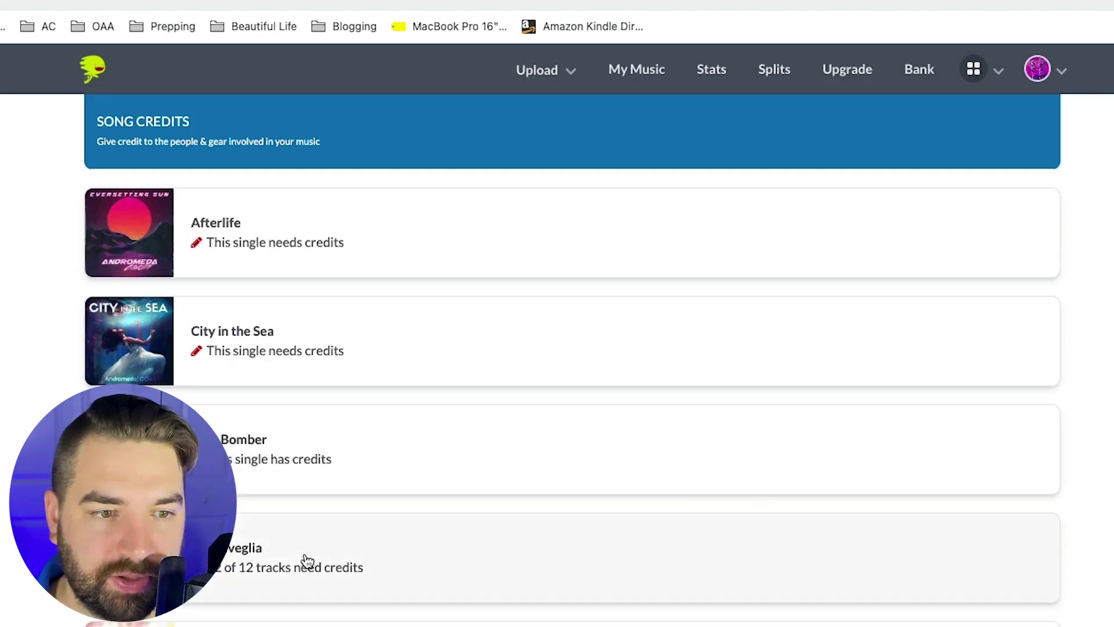
# - Open Dive Bomber's credits, dismiss the heads-up notice, and list the addable credit types
pyautogui.click(228, 456)
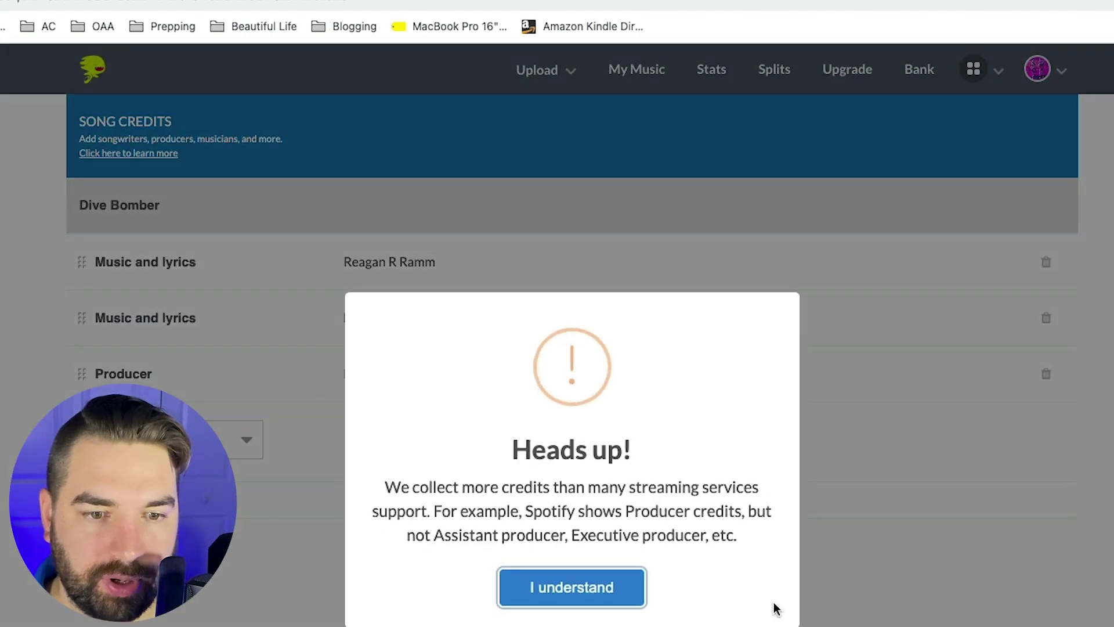
pyautogui.click(567, 587)
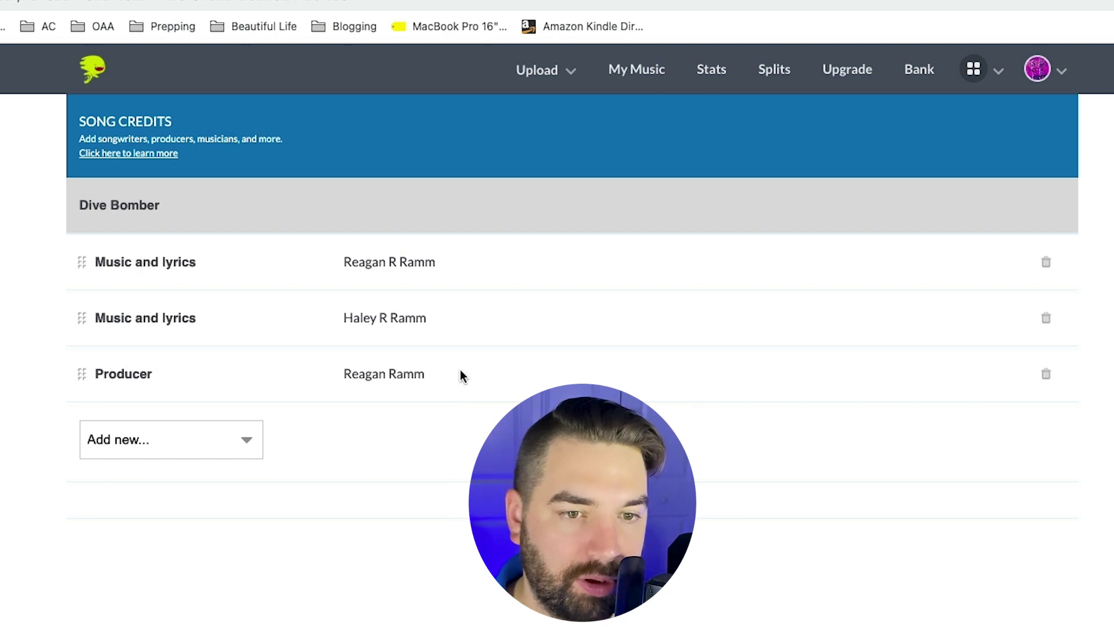
pyautogui.click(227, 439)
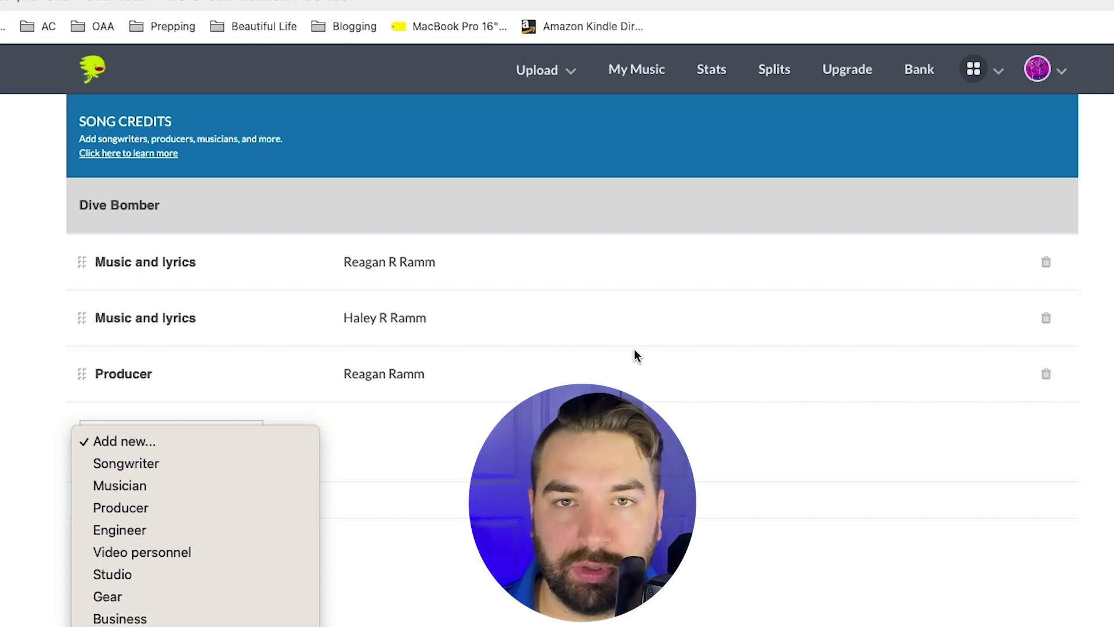
# - View the Spotify credits for Dive Bomber from the Dream Architect album, then return to DistroKid
pyautogui.press('Escape')
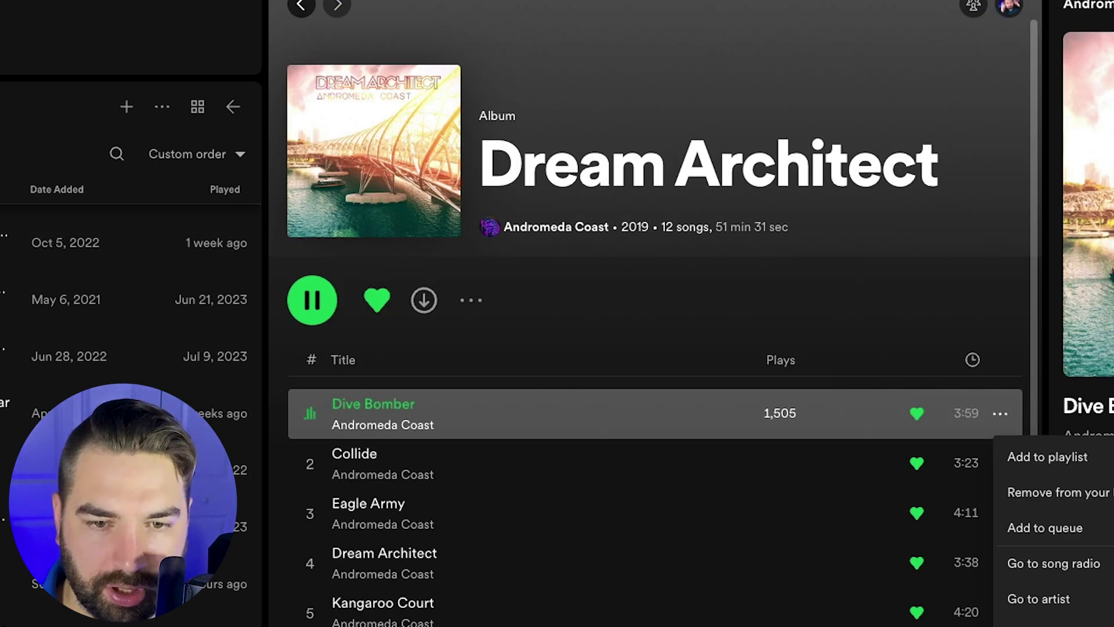
pyautogui.click(1045, 623)
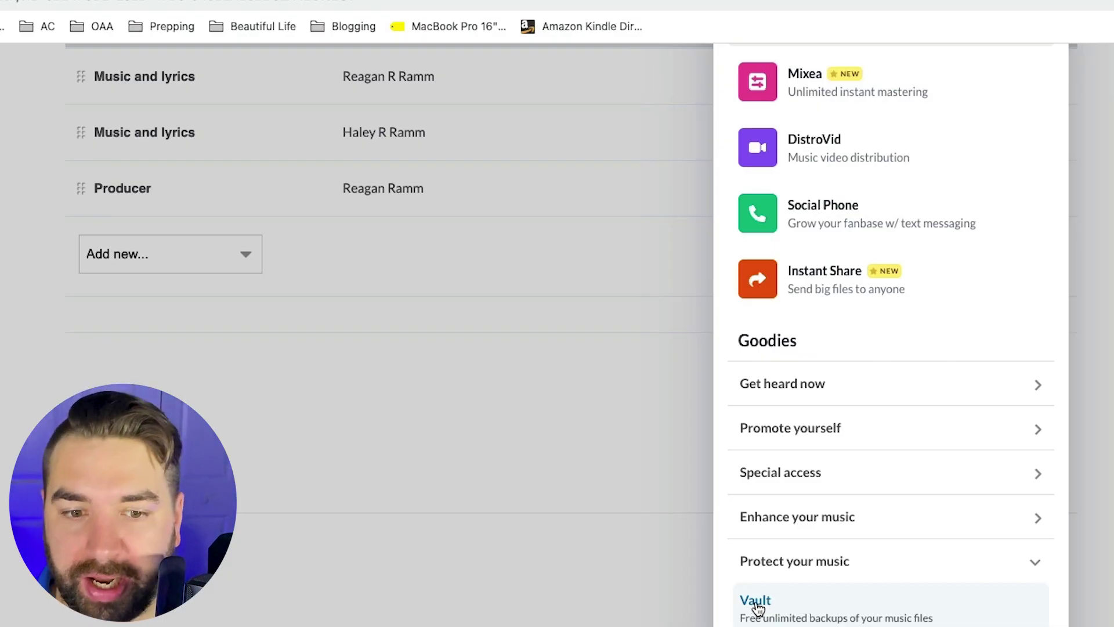
# - Open the Vault and view the Afterlife release's backed-up file, AfterlifeMRX.wav
pyautogui.click(756, 604)
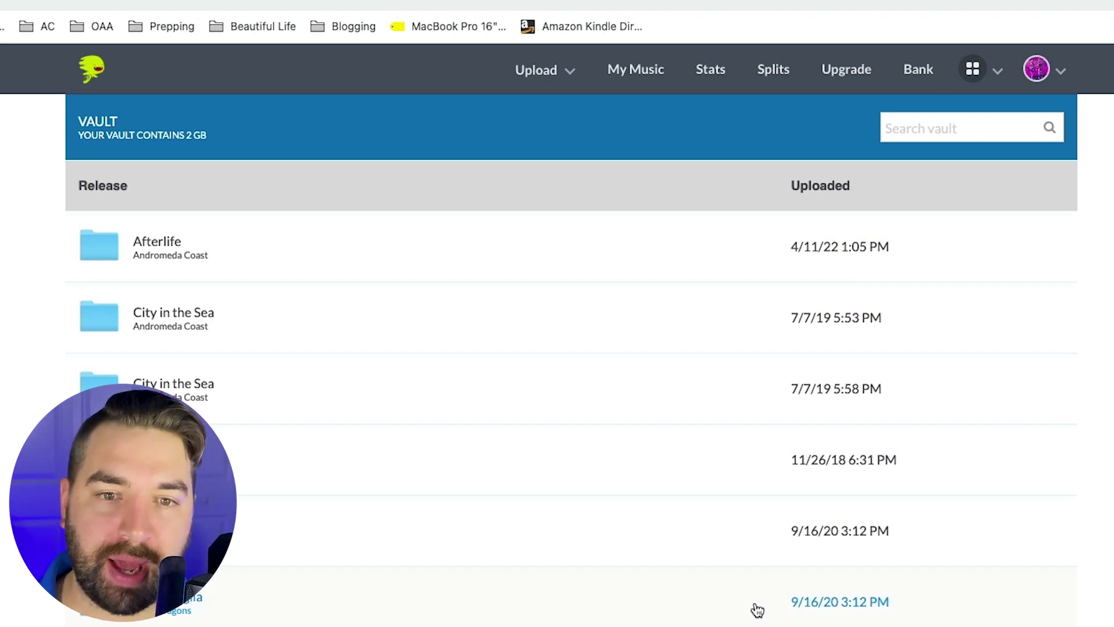
pyautogui.scroll(-10, 398, 287)
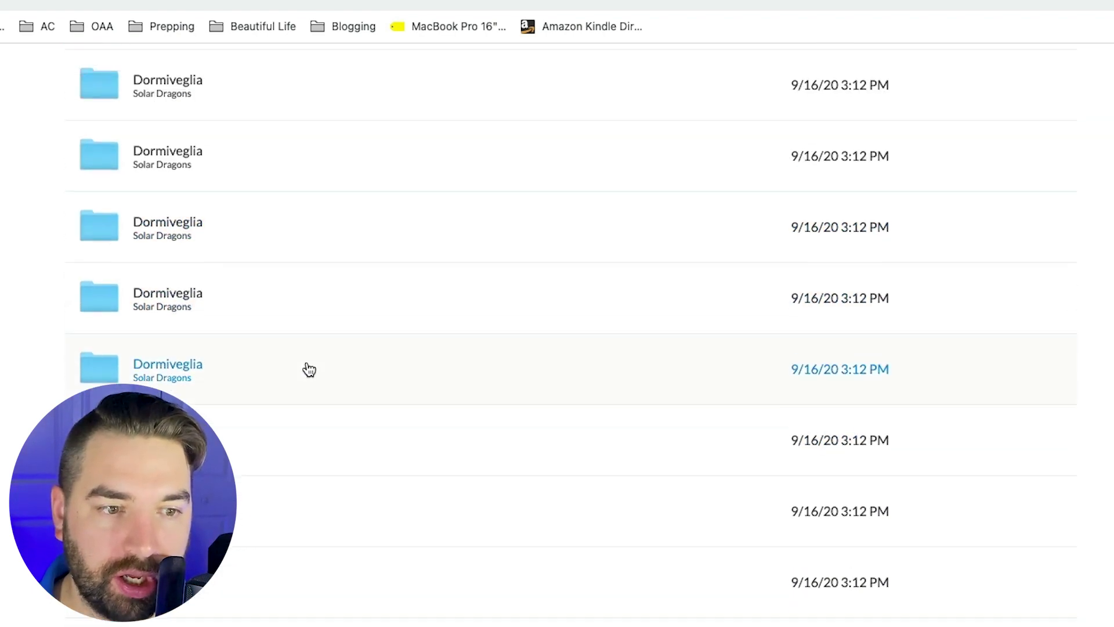
pyautogui.scroll(10, 294, 368)
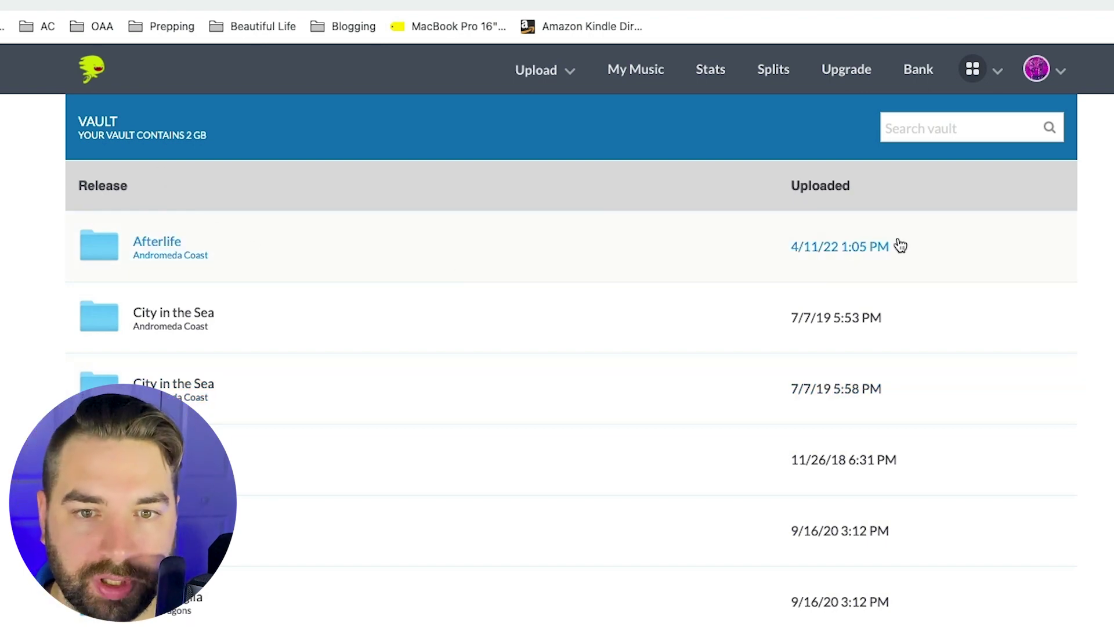
pyautogui.click(155, 249)
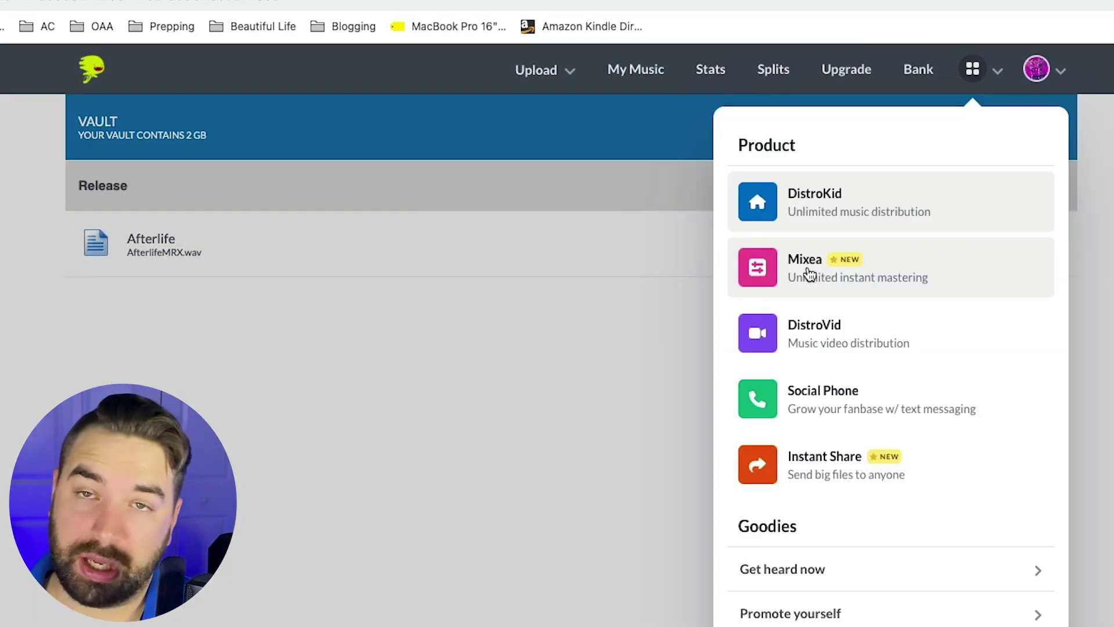
# - Open Mixea's instant-mastering Upload a track page from the apps menu
pyautogui.click(809, 272)
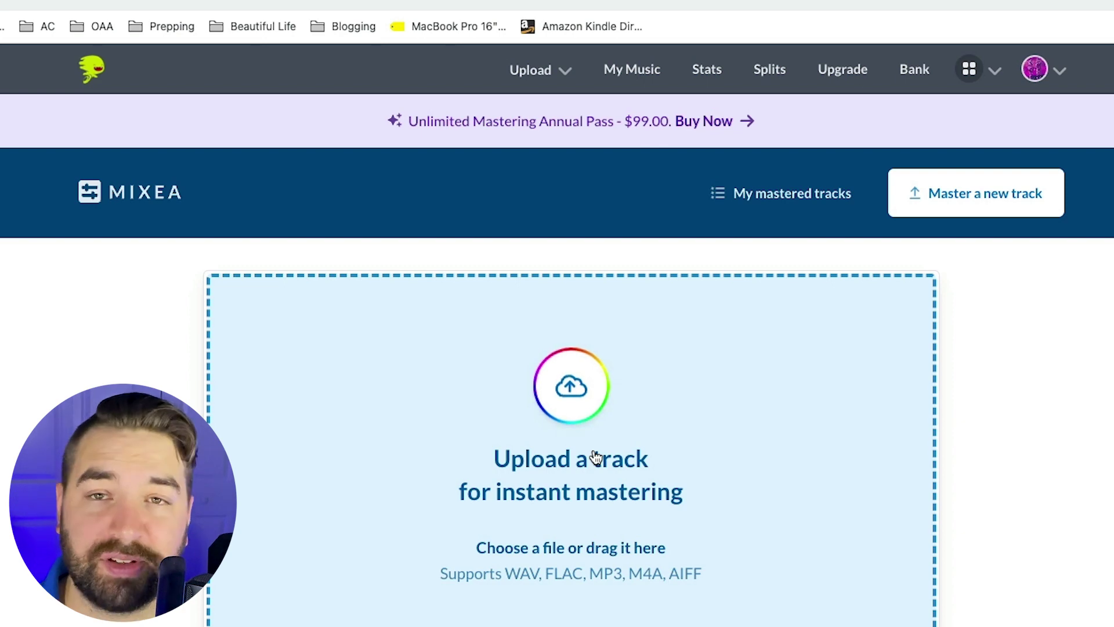
# - Upload Occator Mix.wav from the 2023 AC Music folder to Mixea for mastering
pyautogui.click(563, 402)
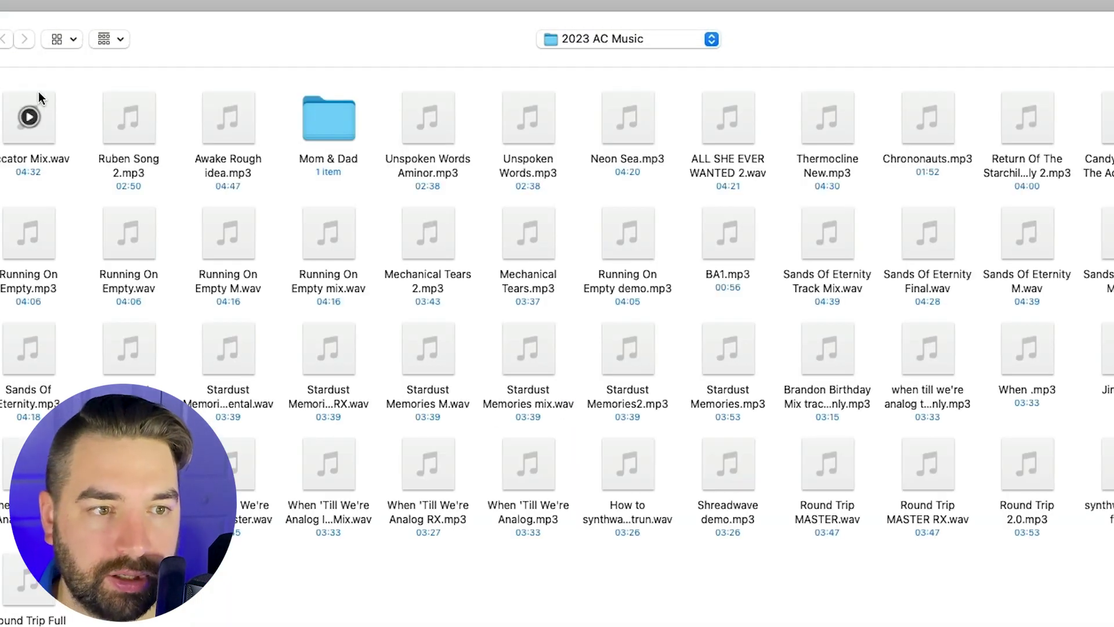
pyautogui.click(36, 110)
pyautogui.doubleClick(36, 111)
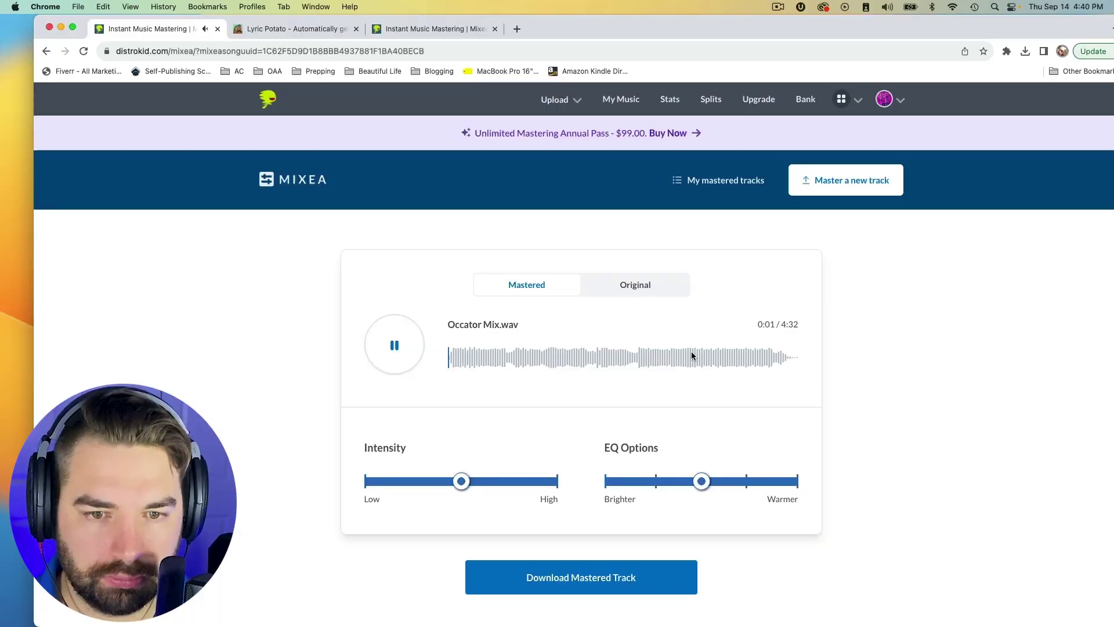
# - Compare Mastered and Original versions of Occator Mix.wav from about 3:20, pausing Mastered at 3:49
pyautogui.click(705, 355)
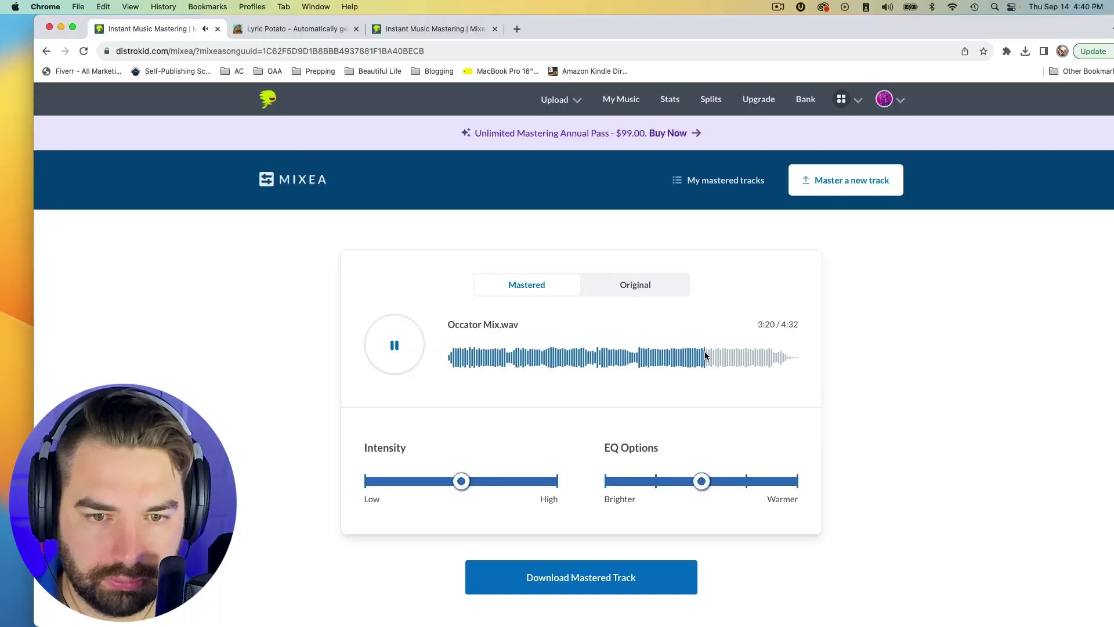
pyautogui.click(636, 288)
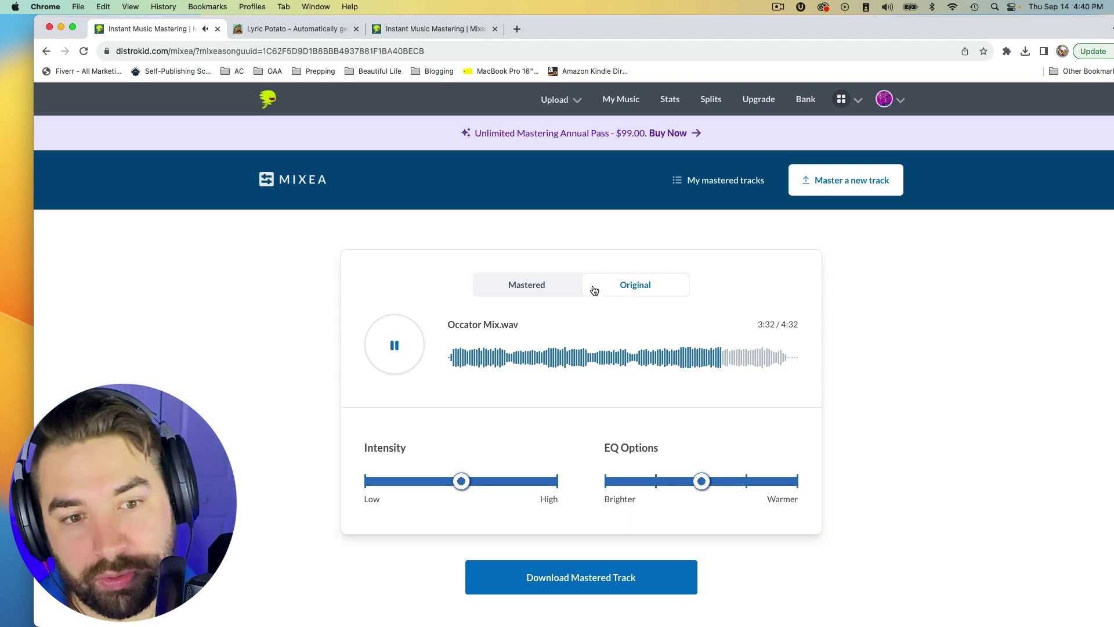
pyautogui.click(530, 287)
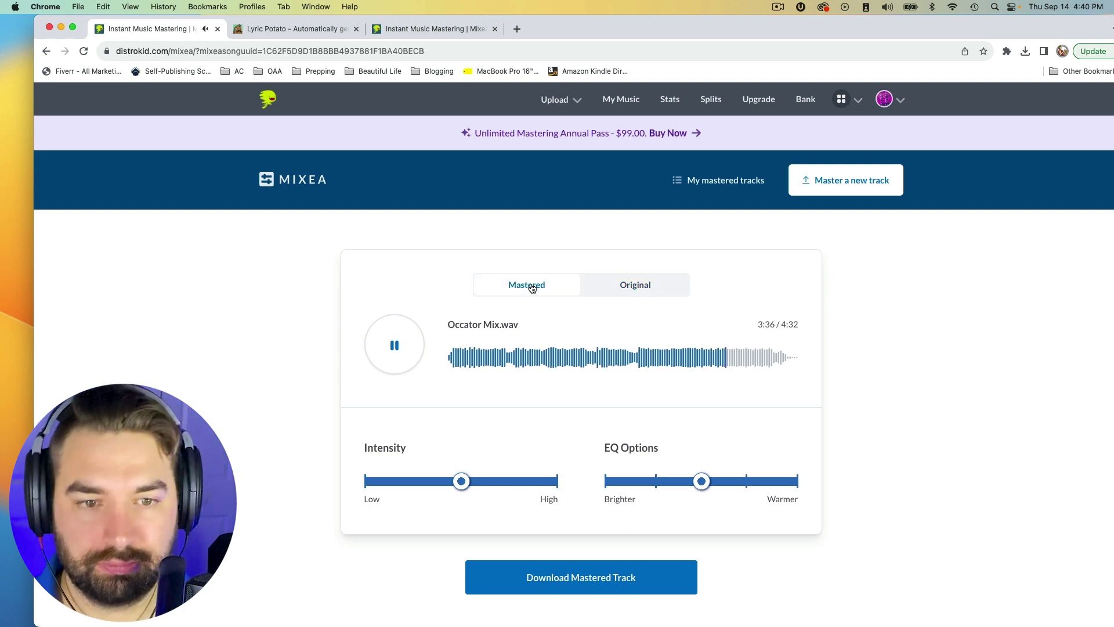
pyautogui.click(644, 285)
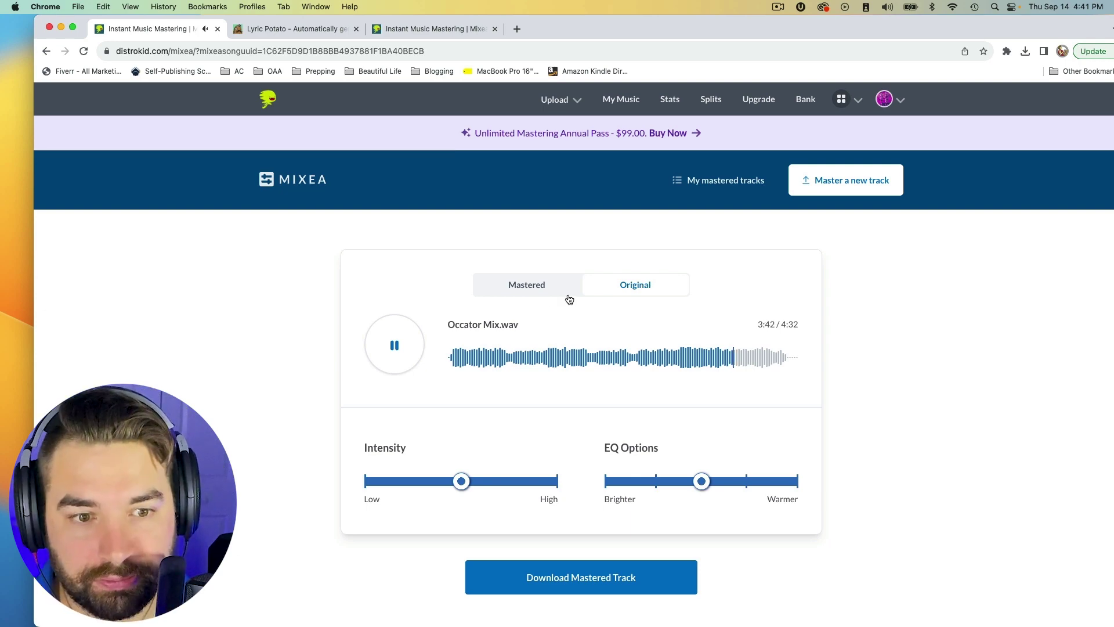
pyautogui.click(406, 346)
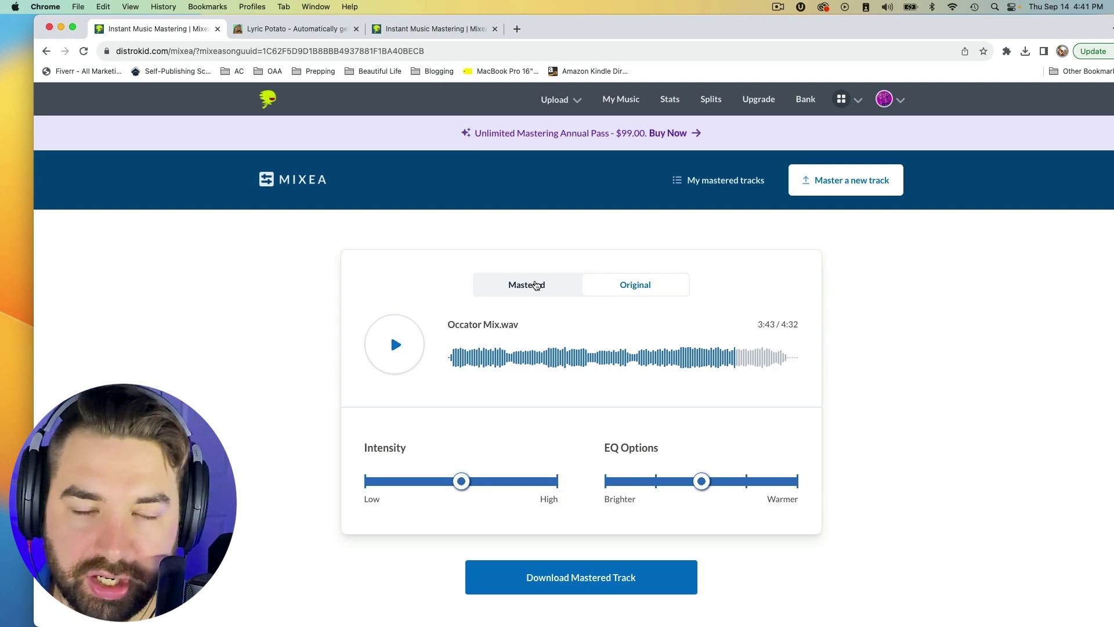
pyautogui.click(529, 285)
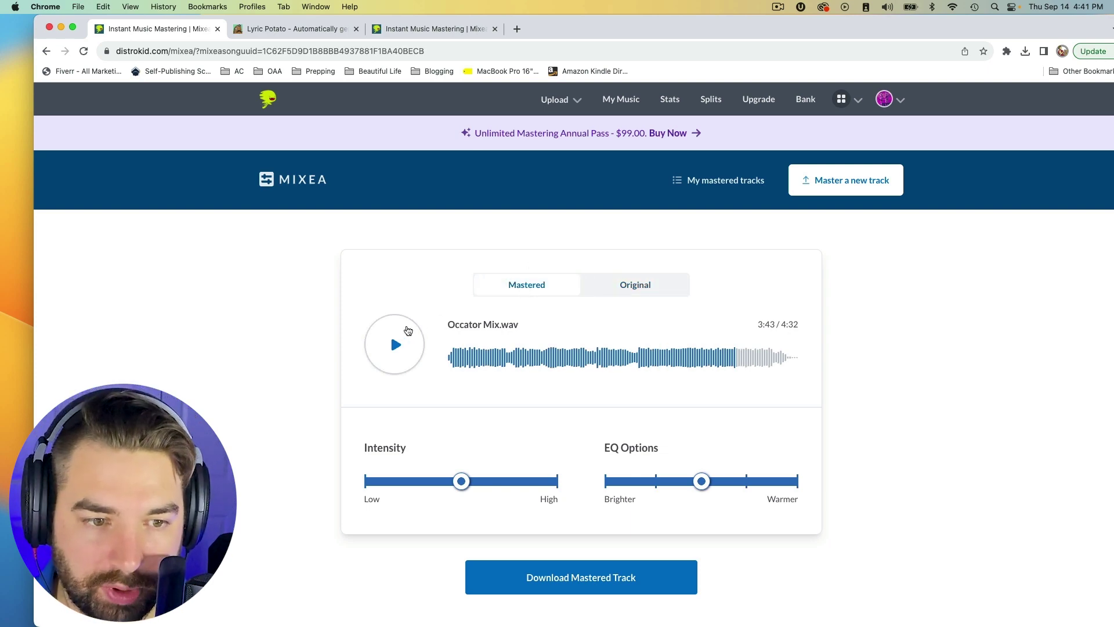
pyautogui.click(397, 341)
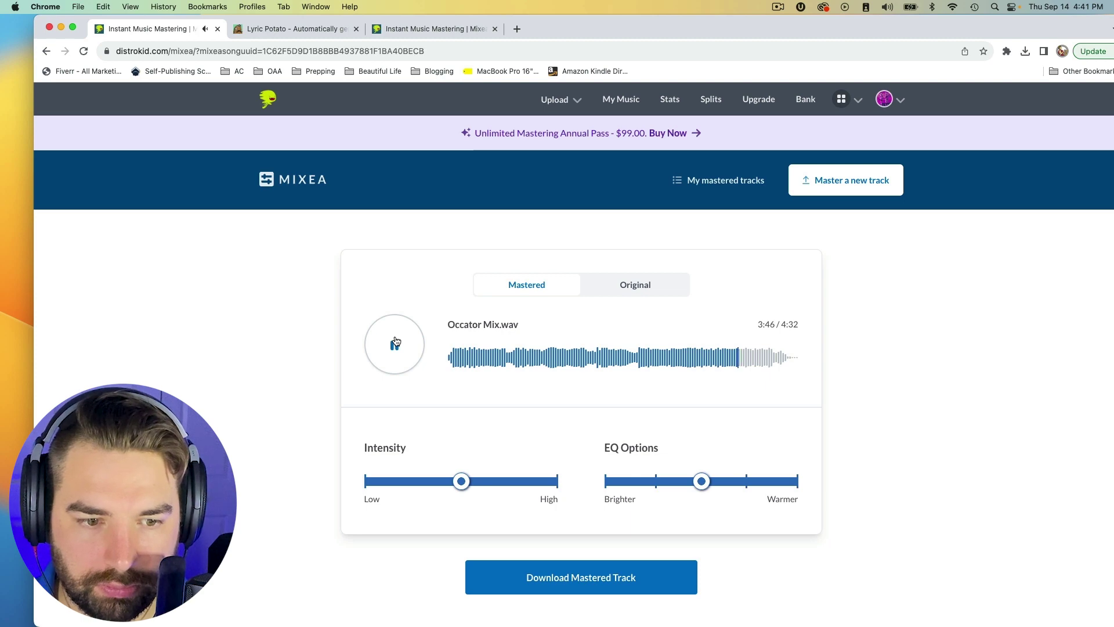
pyautogui.scroll(-10, 395, 337)
pyautogui.scroll(10, 423, 331)
pyautogui.click(396, 344)
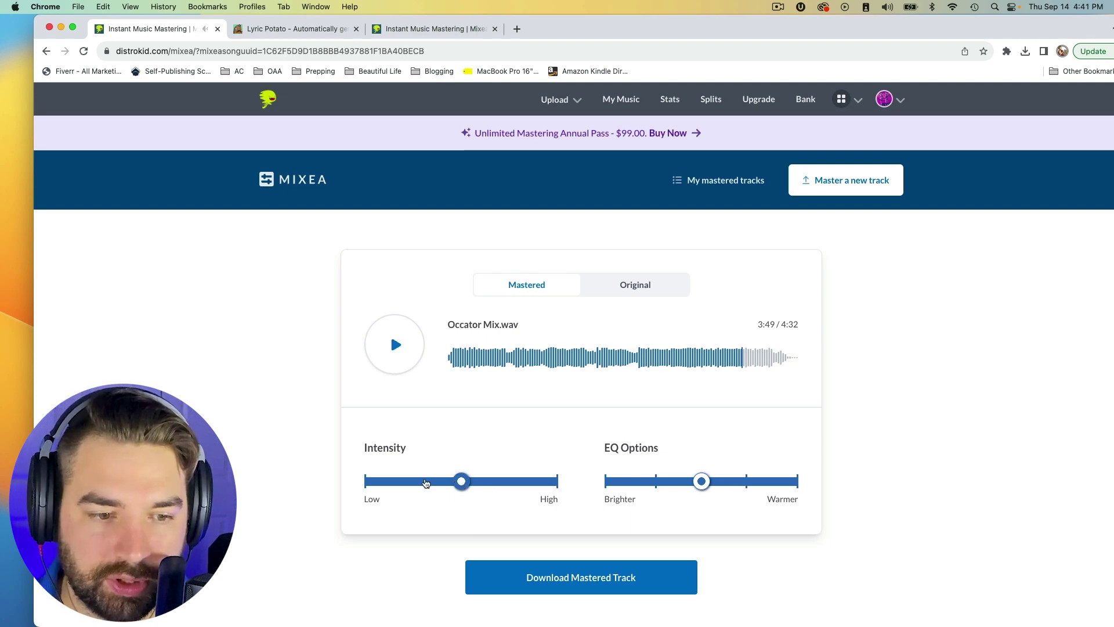
# - Preview Low mastering intensity, then raise it to High and preview again, pausing at 4:19
pyautogui.click(404, 481)
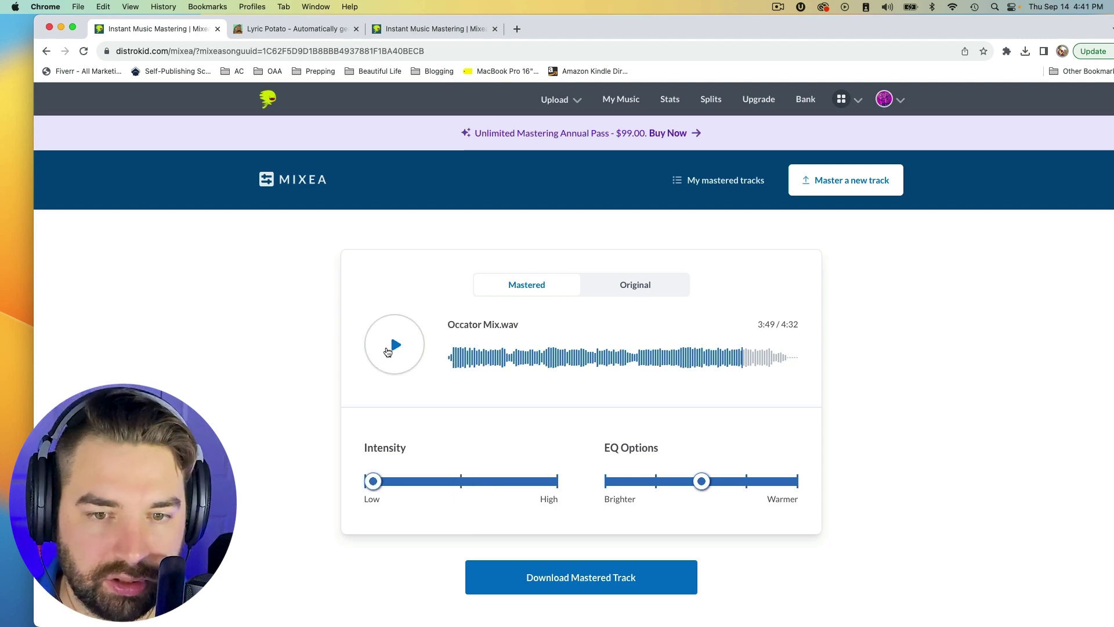
pyautogui.click(387, 351)
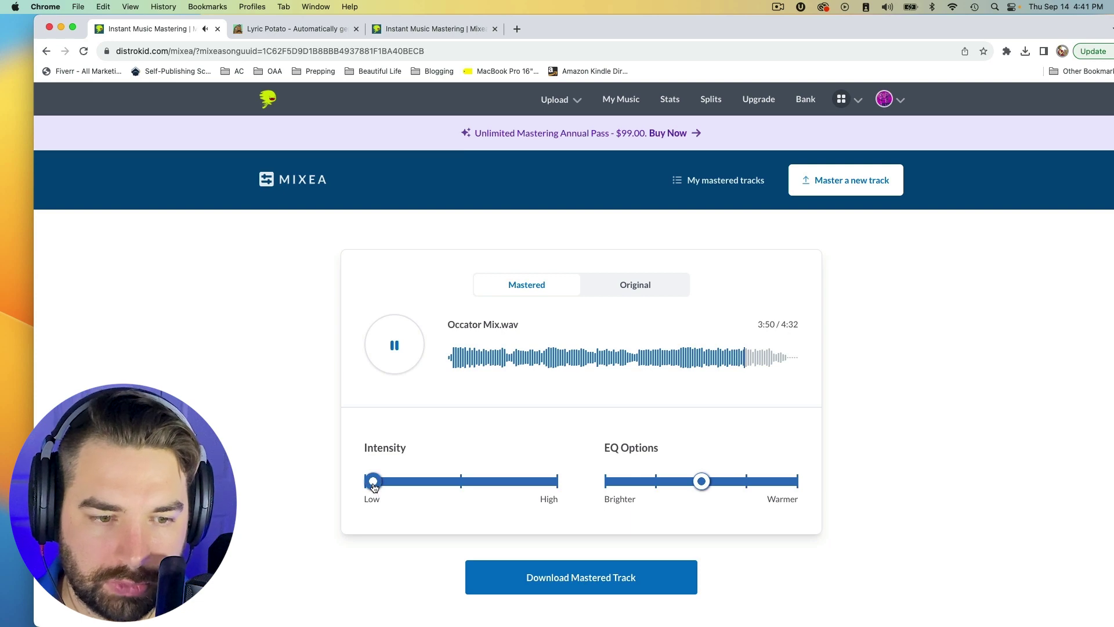
pyautogui.moveTo(374, 484); pyautogui.dragTo(563, 485)
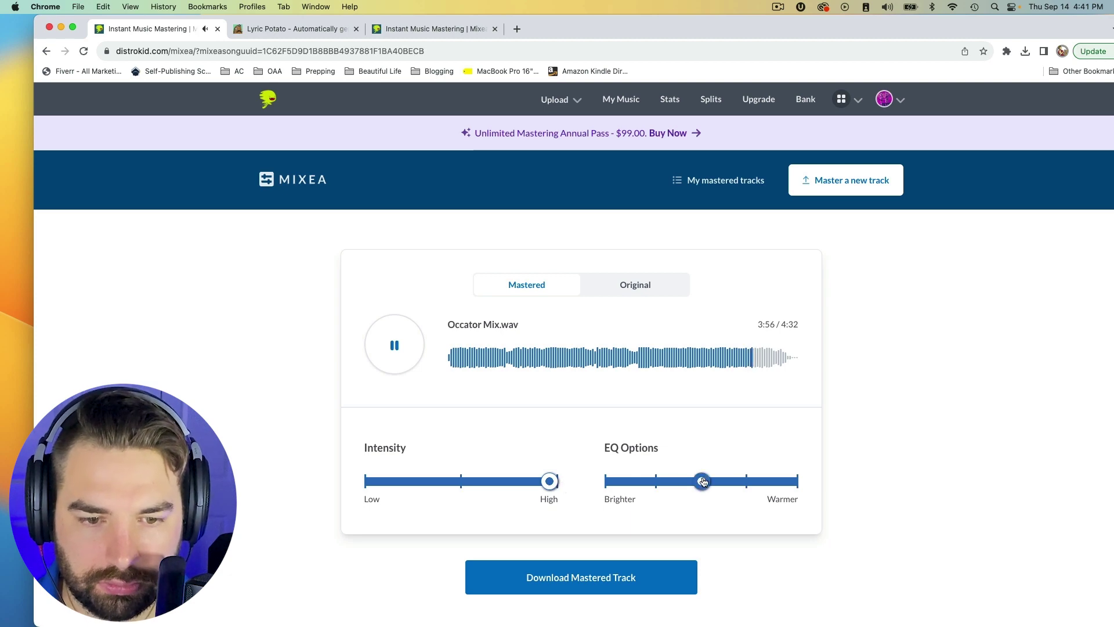
pyautogui.click(392, 340)
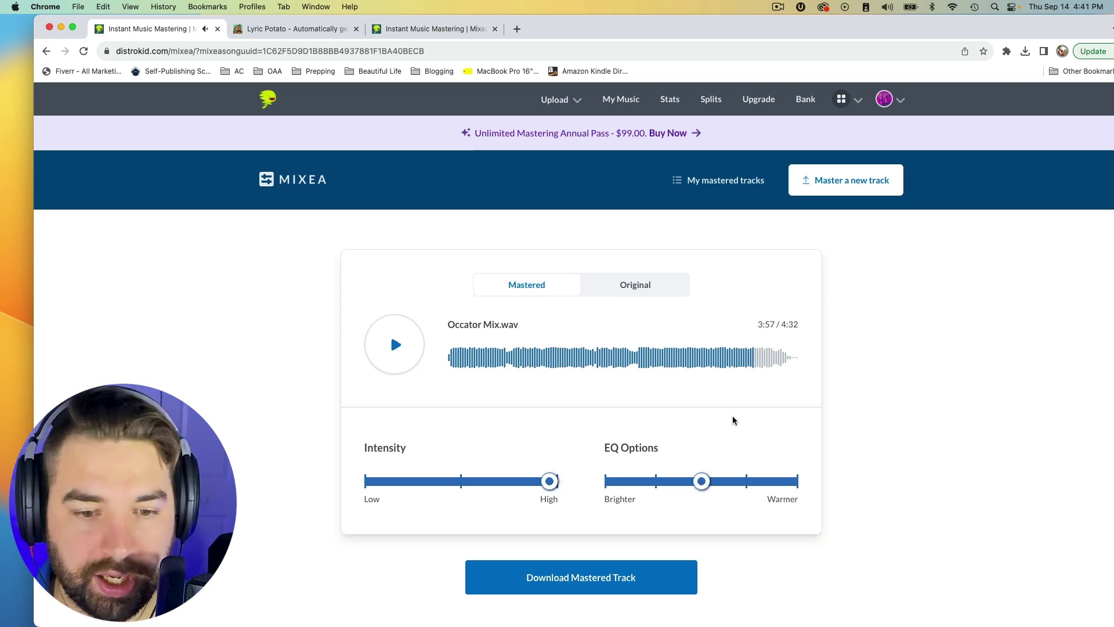
pyautogui.click(394, 345)
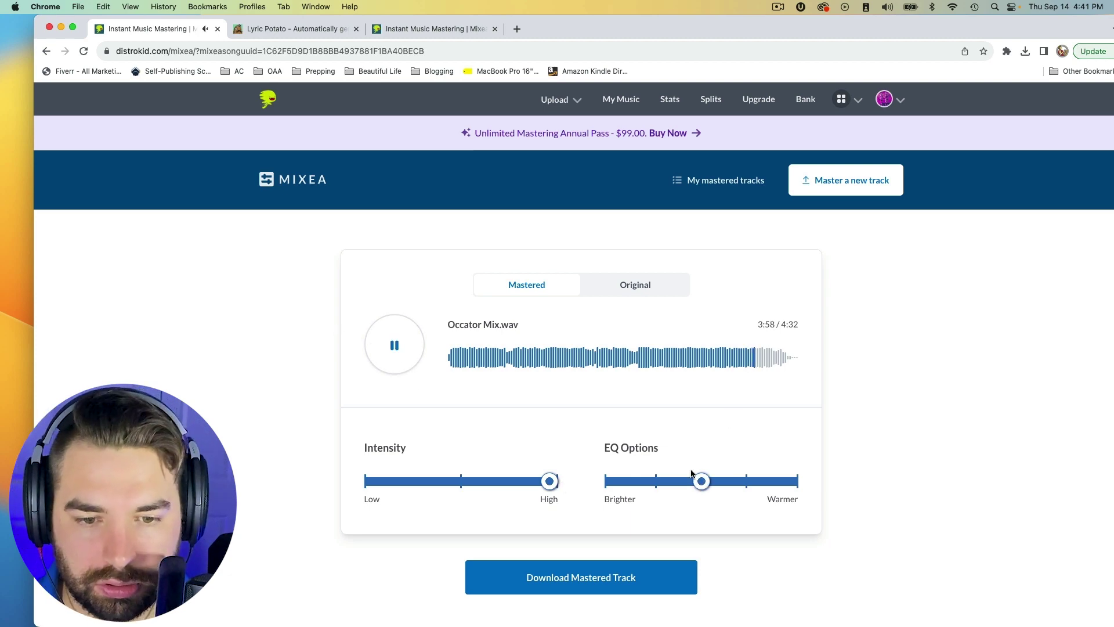
pyautogui.moveTo(702, 481)
pyautogui.mouseDown()
pyautogui.moveTo(598, 485)
pyautogui.moveTo(790, 483)
pyautogui.moveTo(704, 483)
pyautogui.mouseUp()
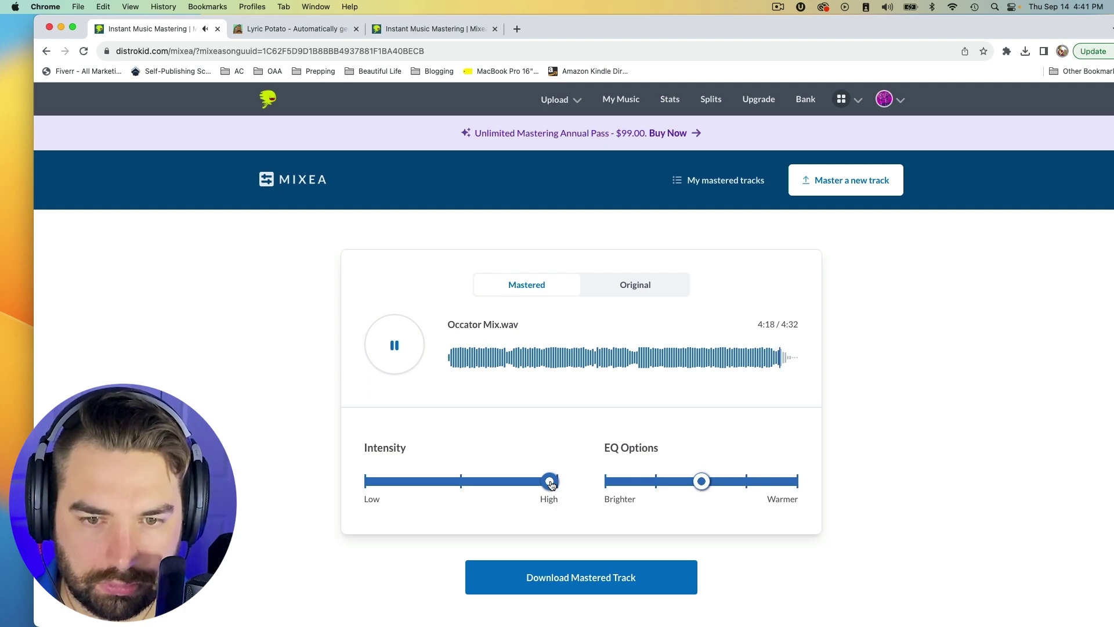
pyautogui.click(385, 345)
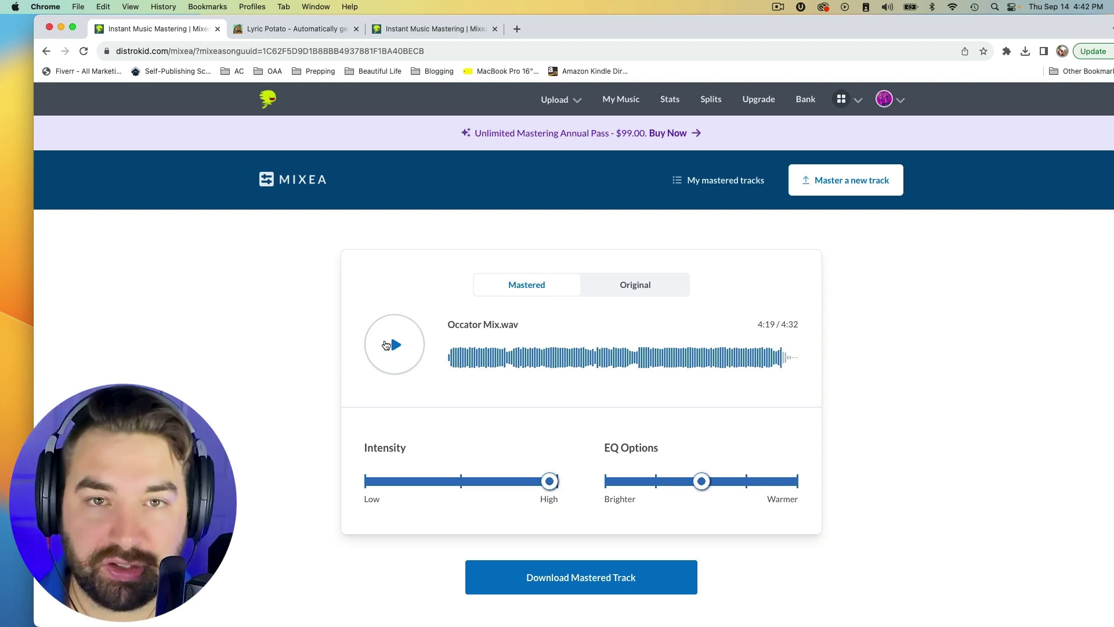
# - Download the mastered Occator Mix.wav and show its Ultra HD, High Quality and MP3 options
pyautogui.scroll(-3, 610, 464)
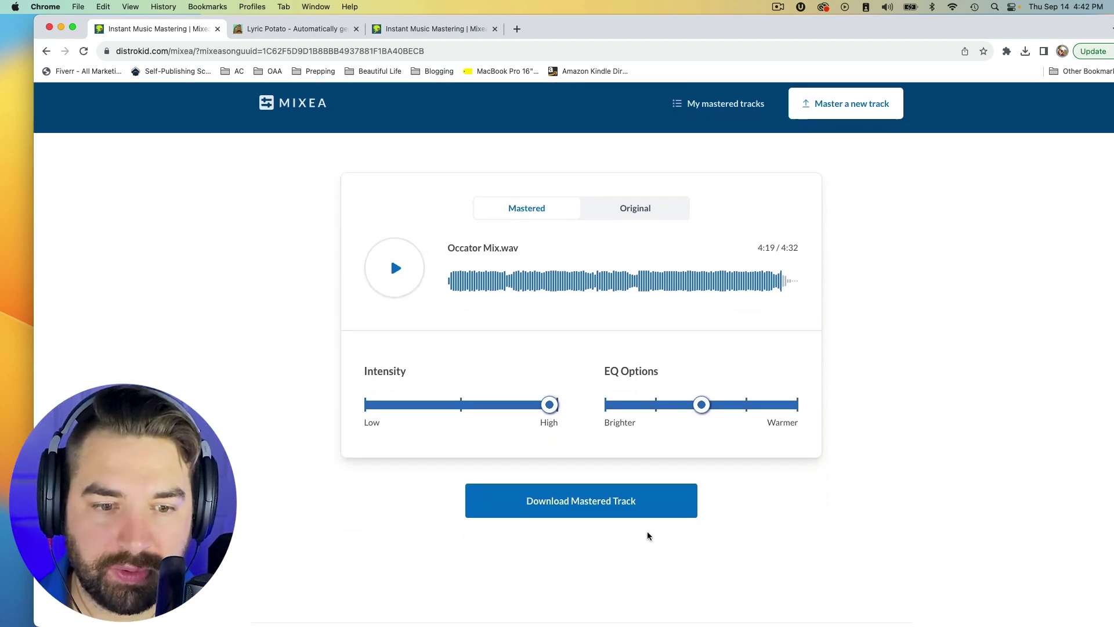
pyautogui.click(587, 495)
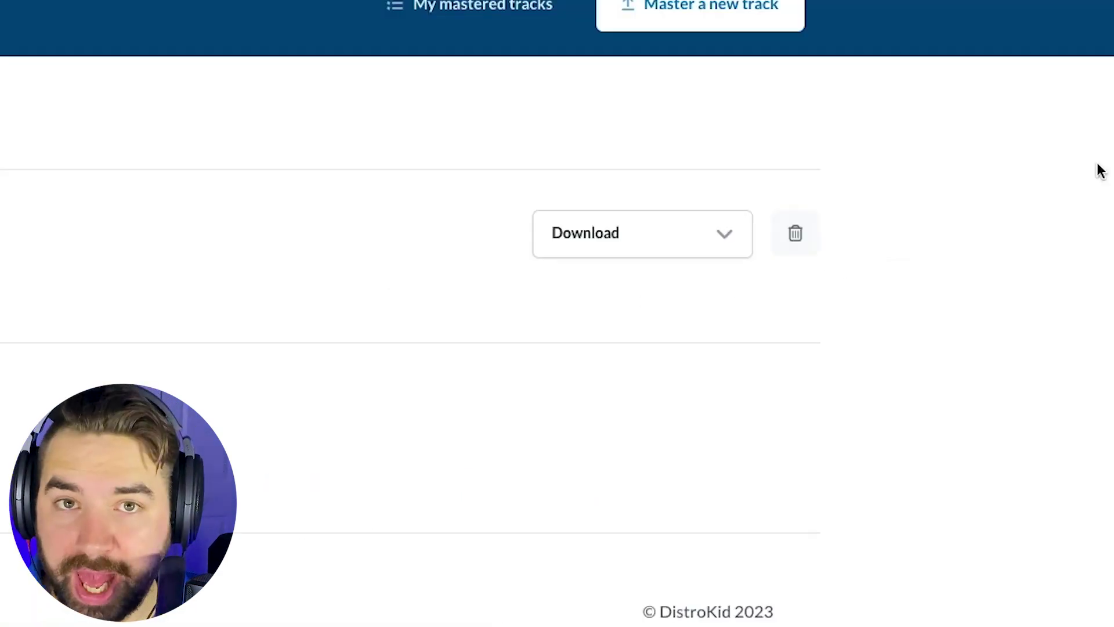
pyautogui.click(708, 235)
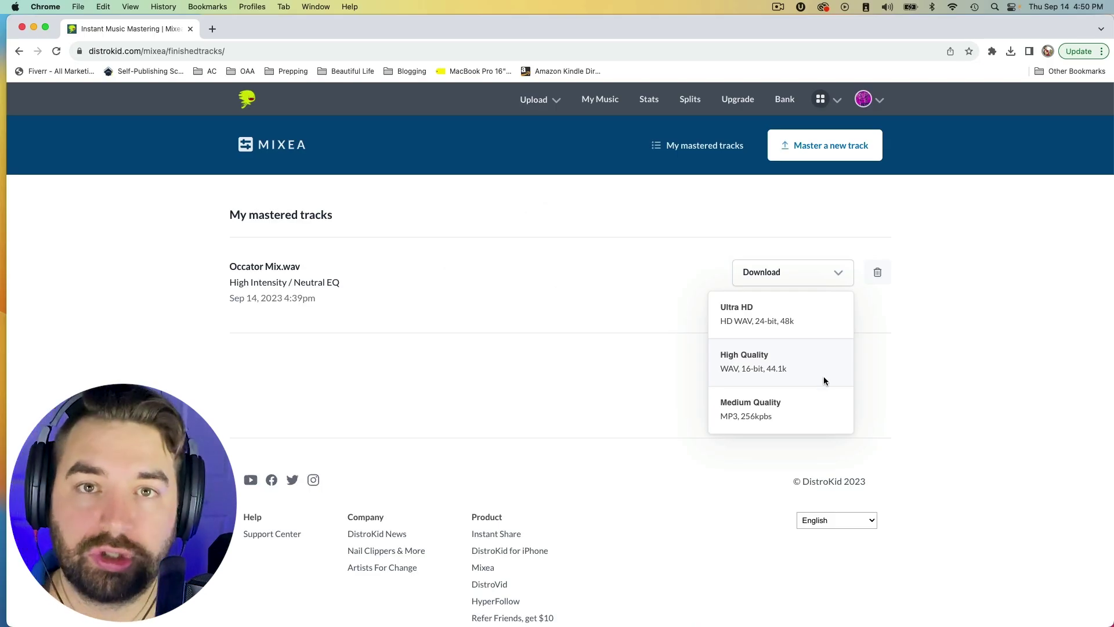
# - Go to the DistroVid music video distribution page from the products menu
pyautogui.click(820, 100)
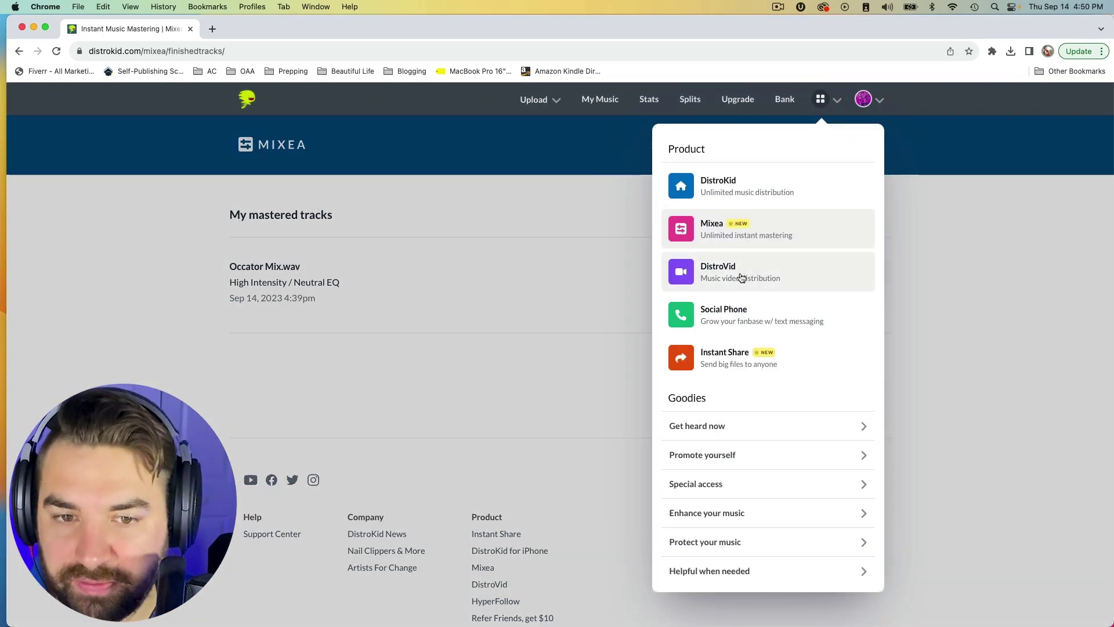
pyautogui.click(723, 276)
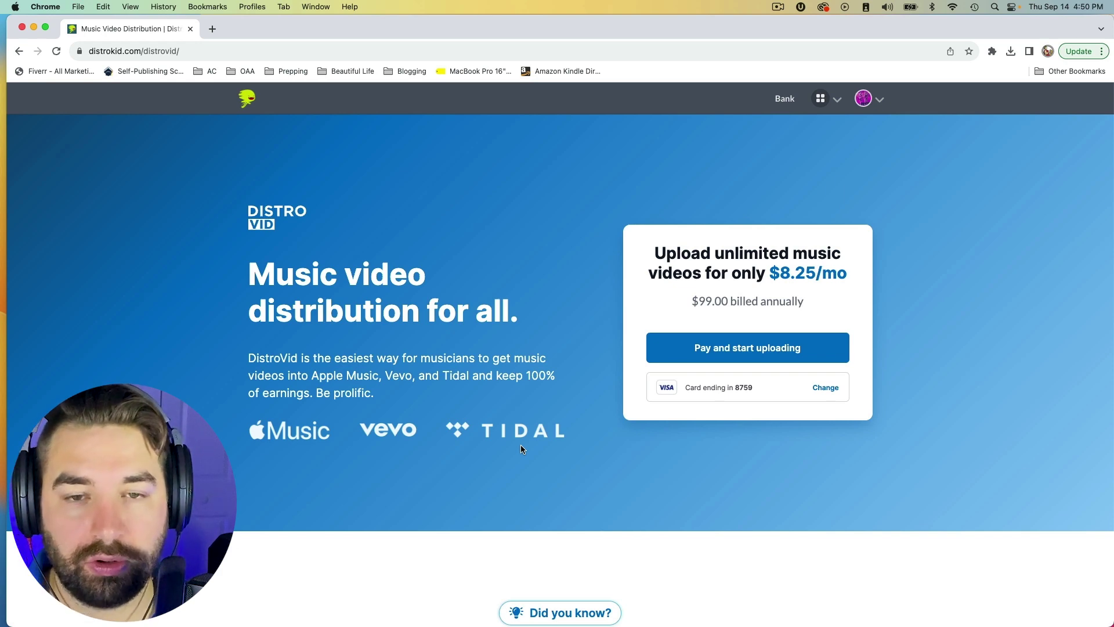
pyautogui.click(820, 98)
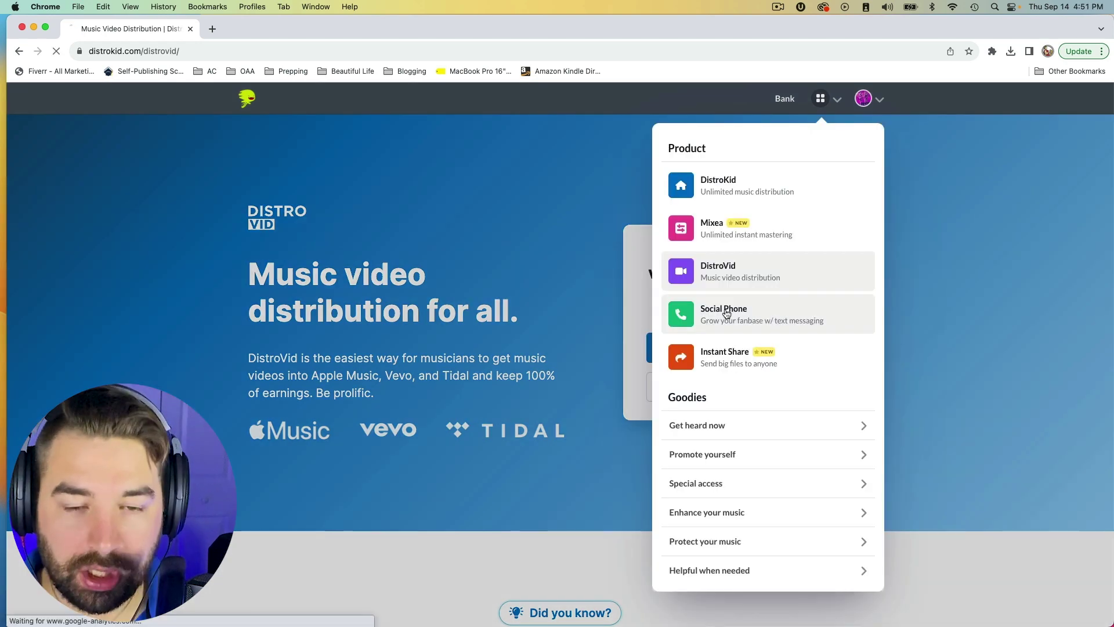
# - Go to the Social Phone page and browse its suggested 239-area numbers
pyautogui.click(727, 312)
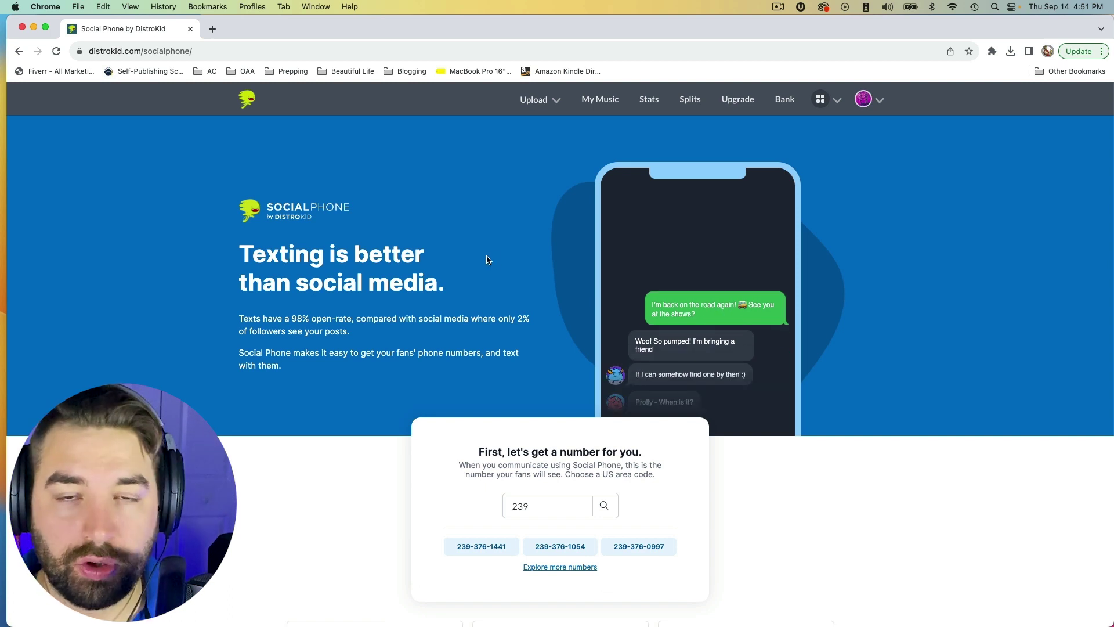
pyautogui.scroll(-2, 492, 259)
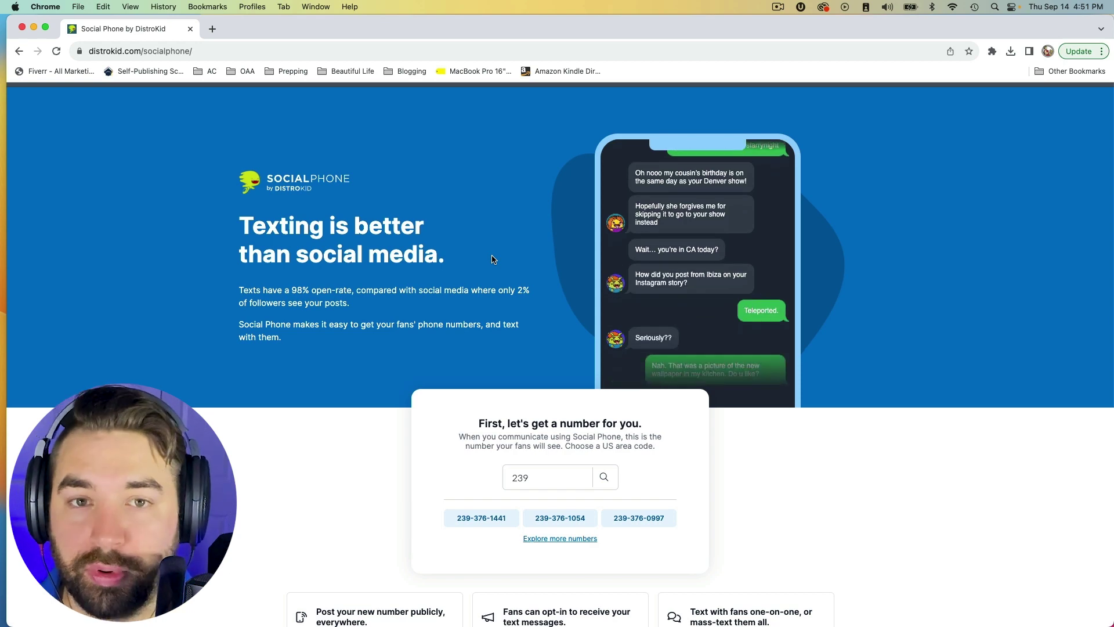
pyautogui.scroll(-5, 591, 351)
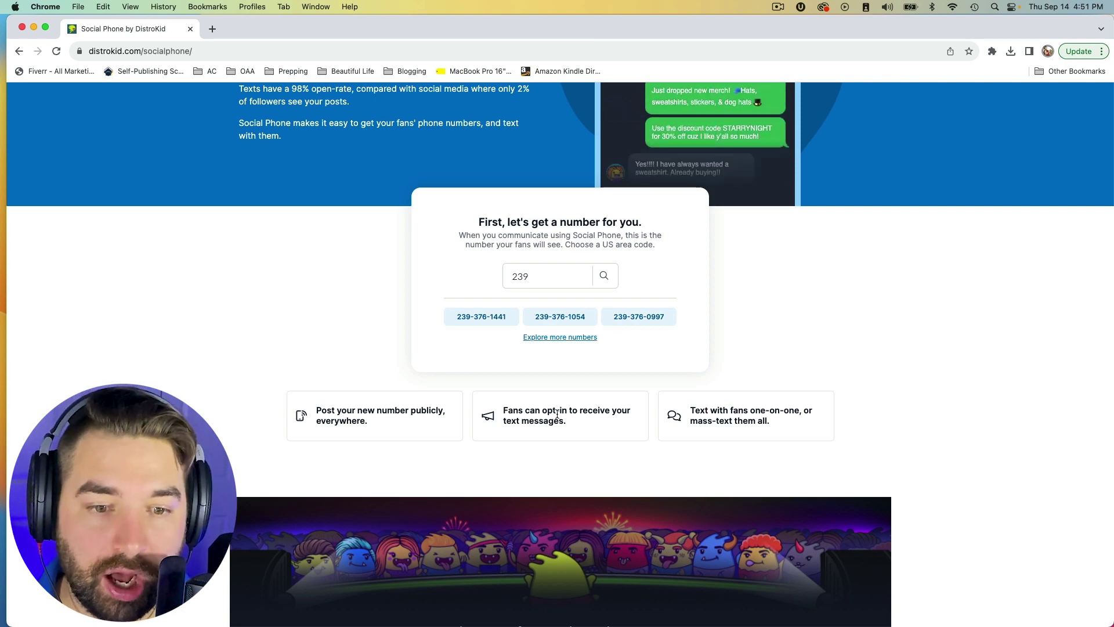
pyautogui.scroll(-2, 753, 423)
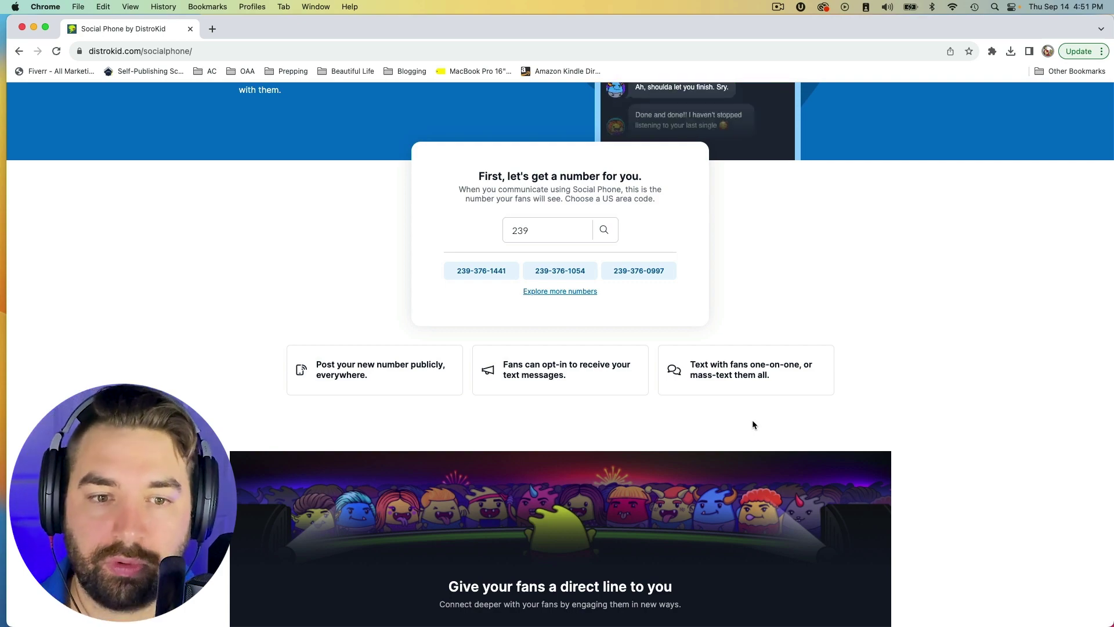
pyautogui.scroll(-6, 757, 365)
pyautogui.scroll(-4, 757, 366)
pyautogui.scroll(20, 757, 366)
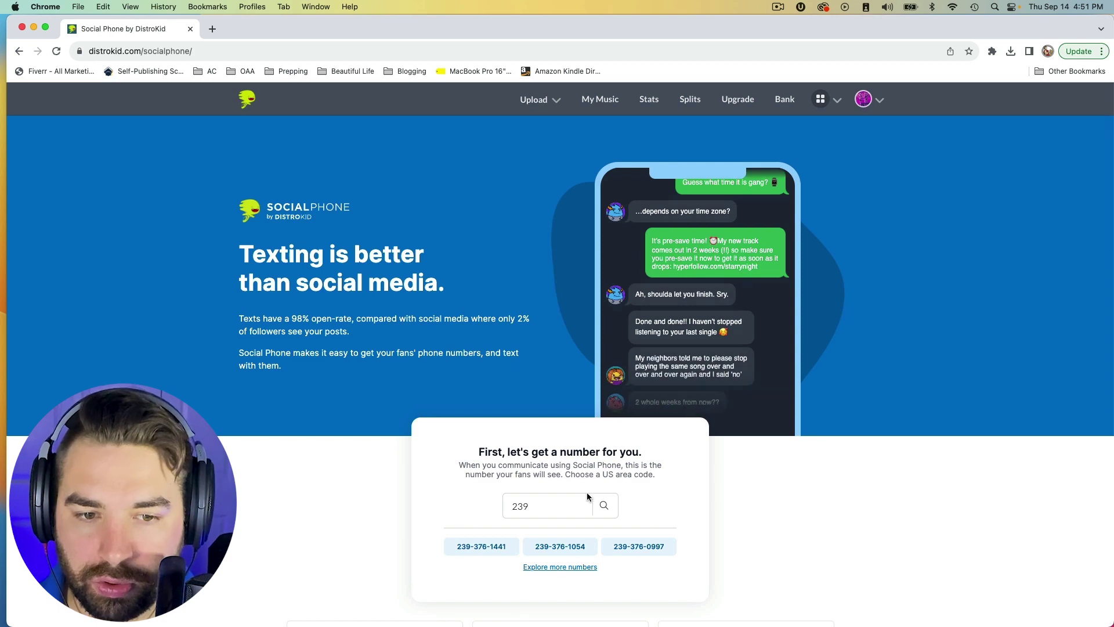
pyautogui.scroll(-2, 586, 475)
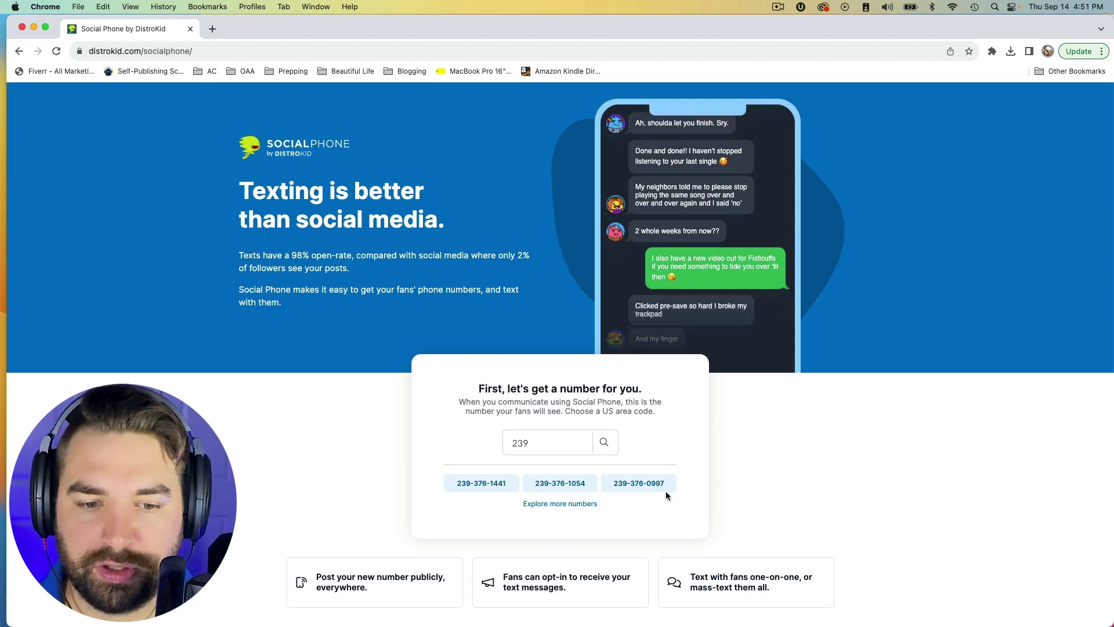
# - Choose the third 239 number to bring up the $12.99/month Social Phone offer
pyautogui.click(632, 482)
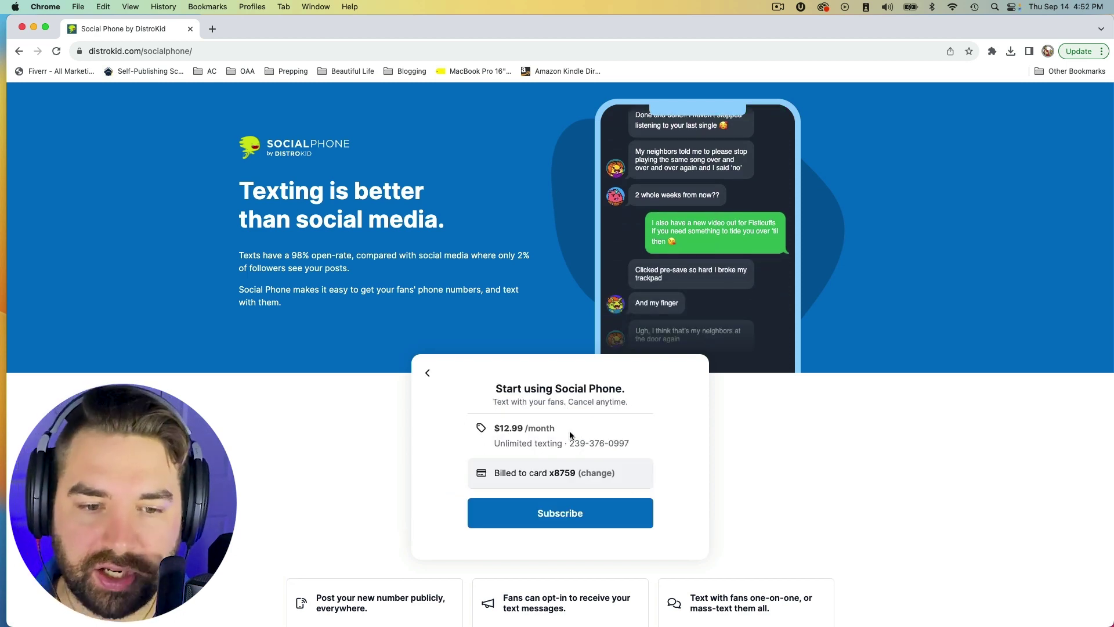
pyautogui.scroll(5, 669, 454)
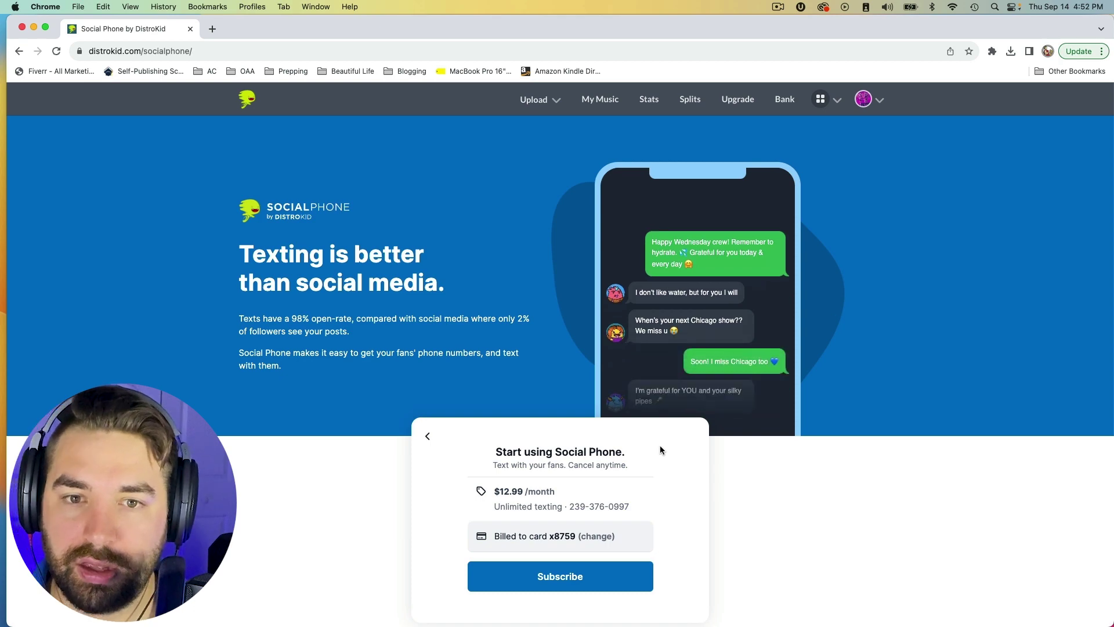
pyautogui.click(837, 99)
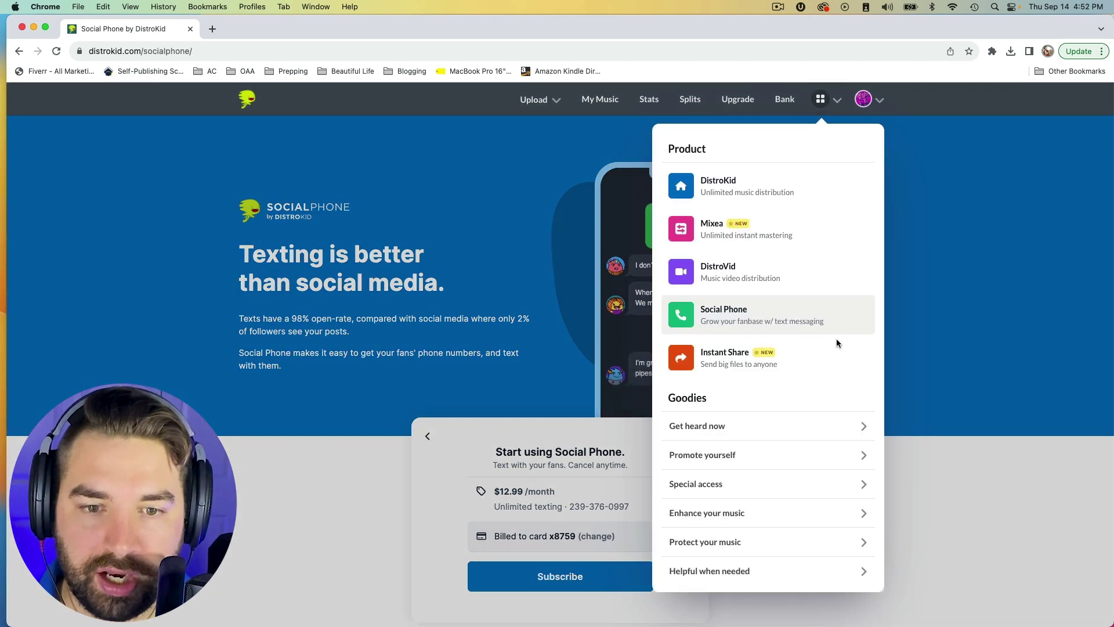
# - Upload Occator Mix.wav to Instant Share to get its own share page and link
pyautogui.click(724, 365)
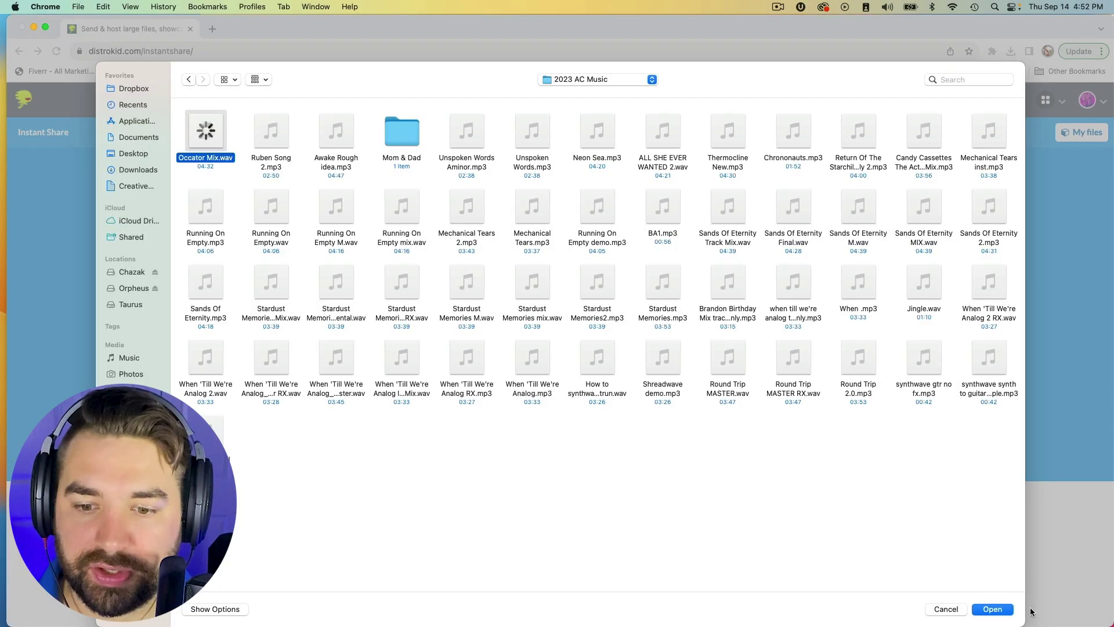
pyautogui.click(997, 610)
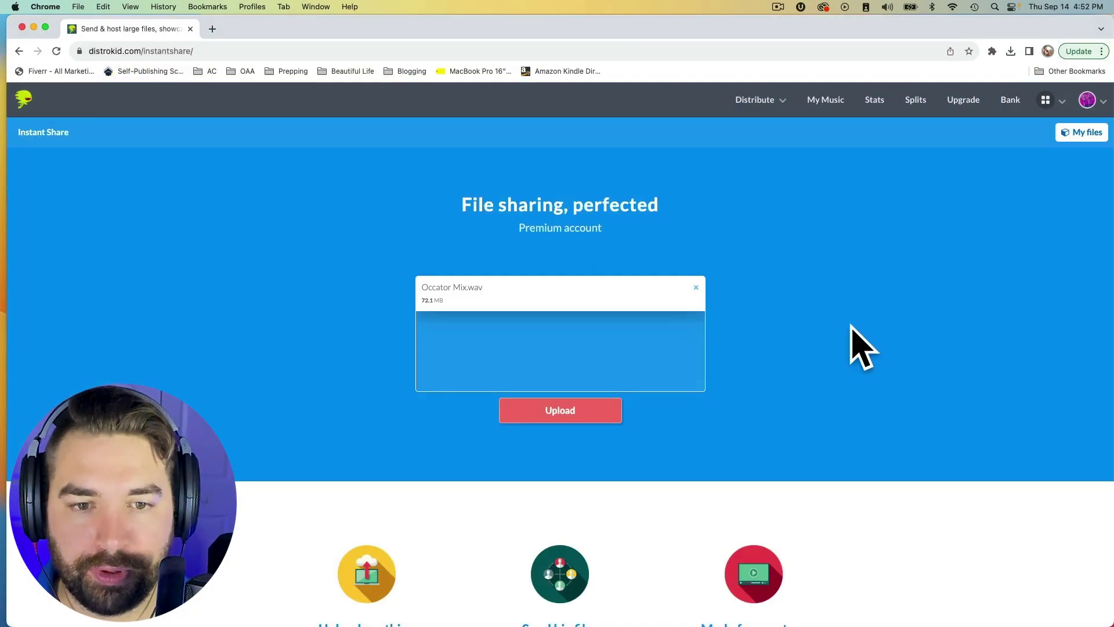
pyautogui.click(575, 414)
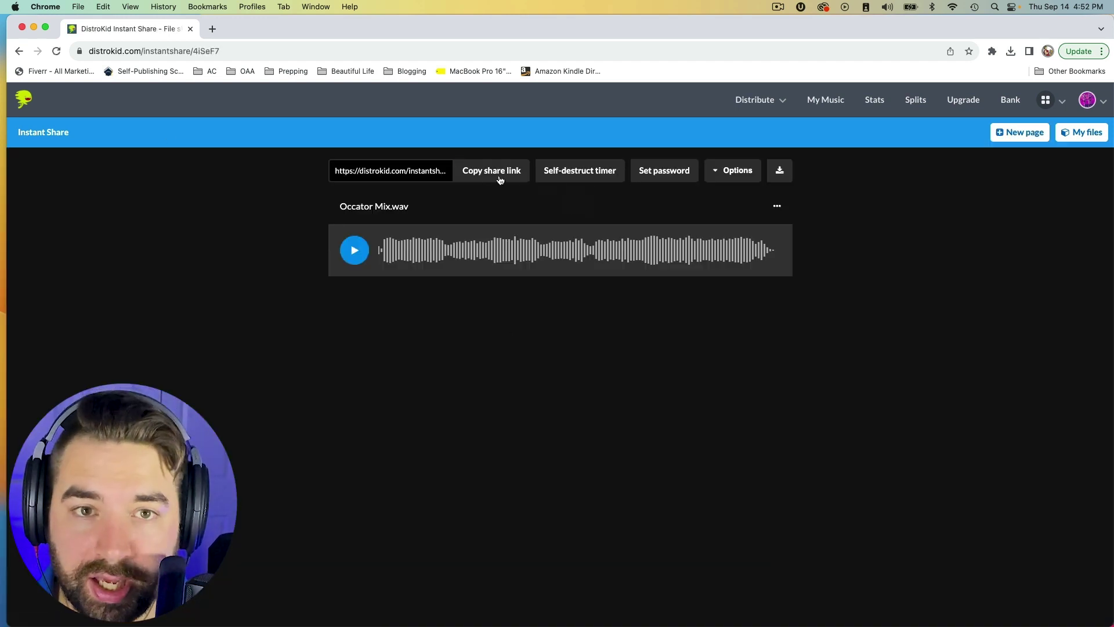
# - Set Occator Mix.wav's self-destruct timer to 30 days and confirm it
pyautogui.click(579, 173)
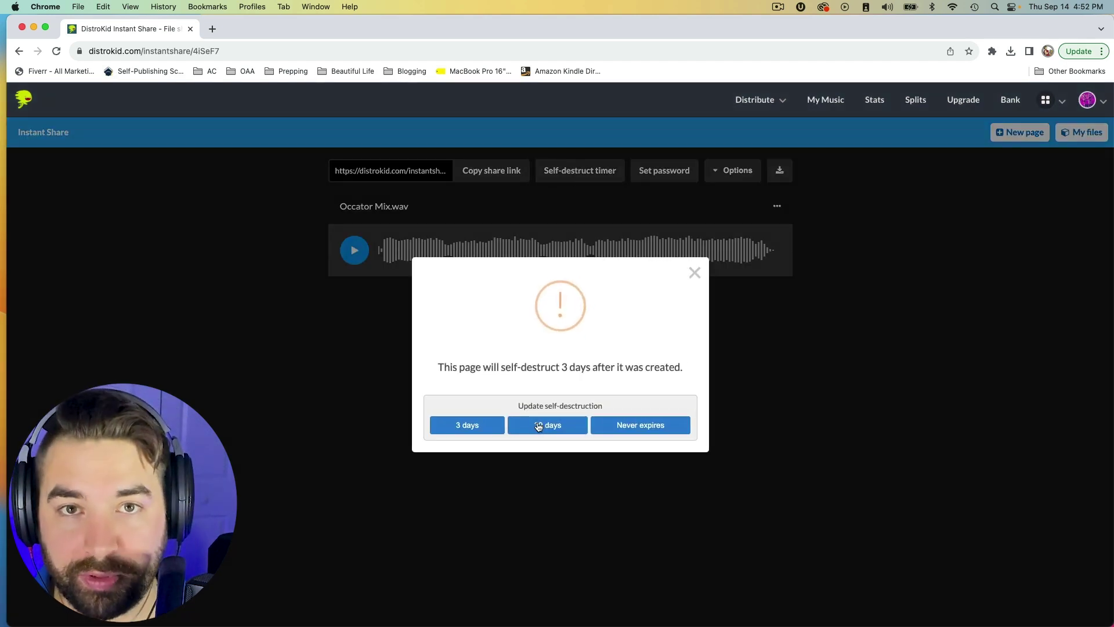
pyautogui.click(556, 432)
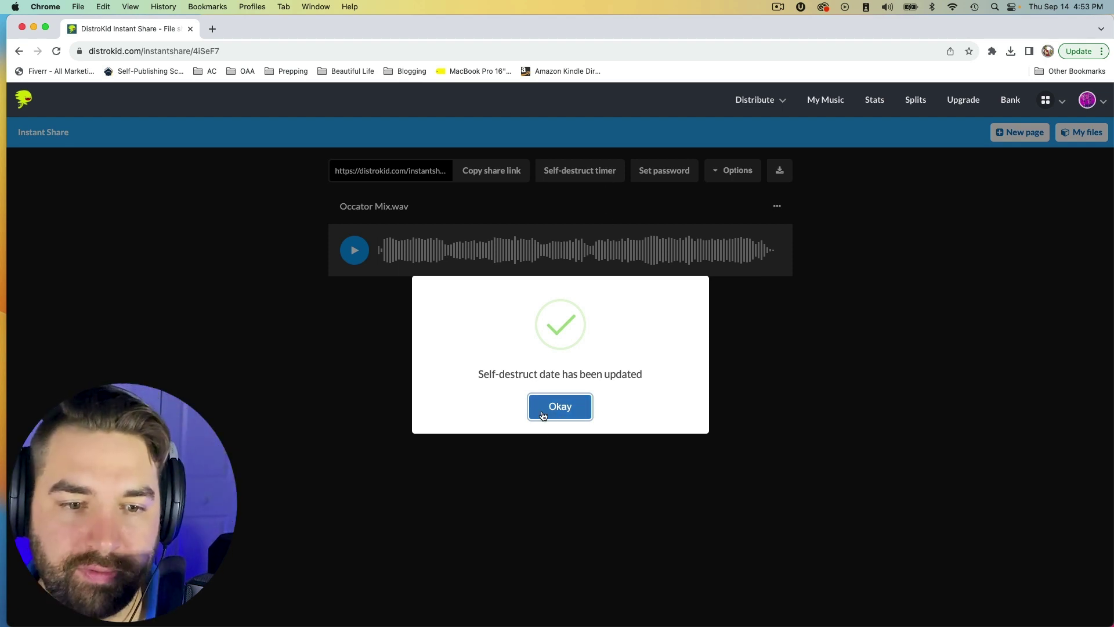
pyautogui.click(558, 410)
pyautogui.click(580, 168)
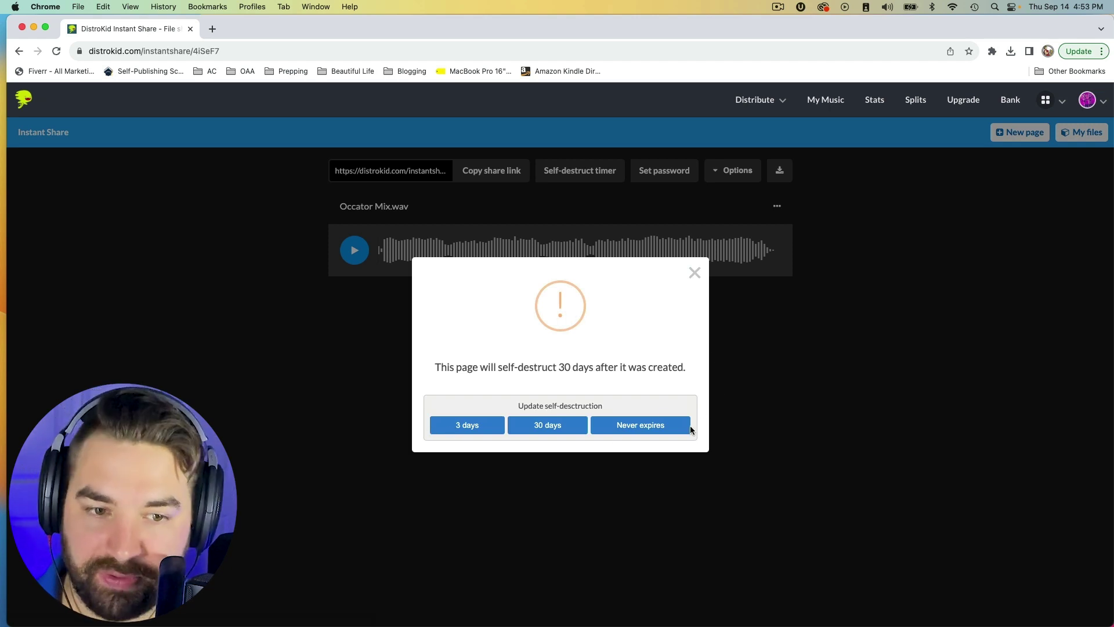
pyautogui.click(694, 272)
# - Preview the password protection and Options menu without changing anything
pyautogui.click(678, 173)
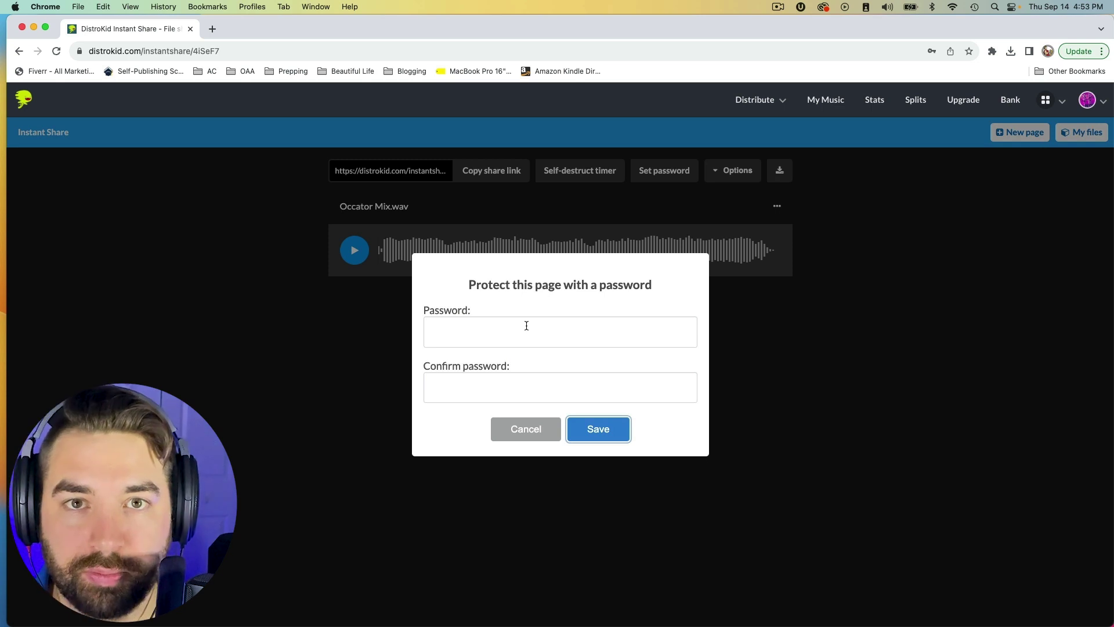
pyautogui.click(526, 429)
pyautogui.click(723, 174)
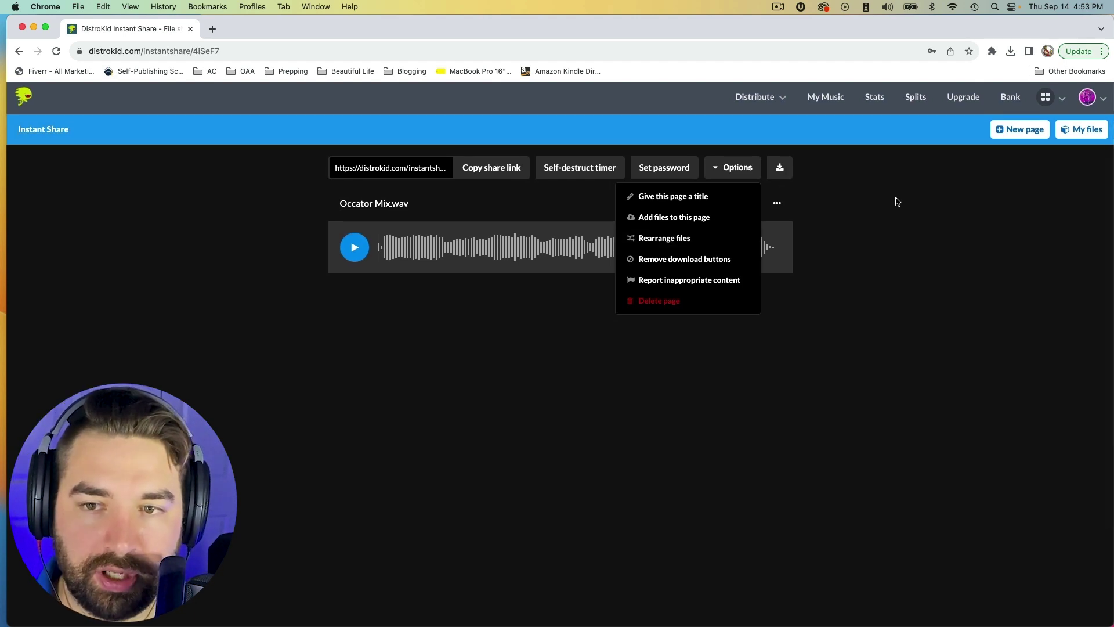
pyautogui.click(917, 201)
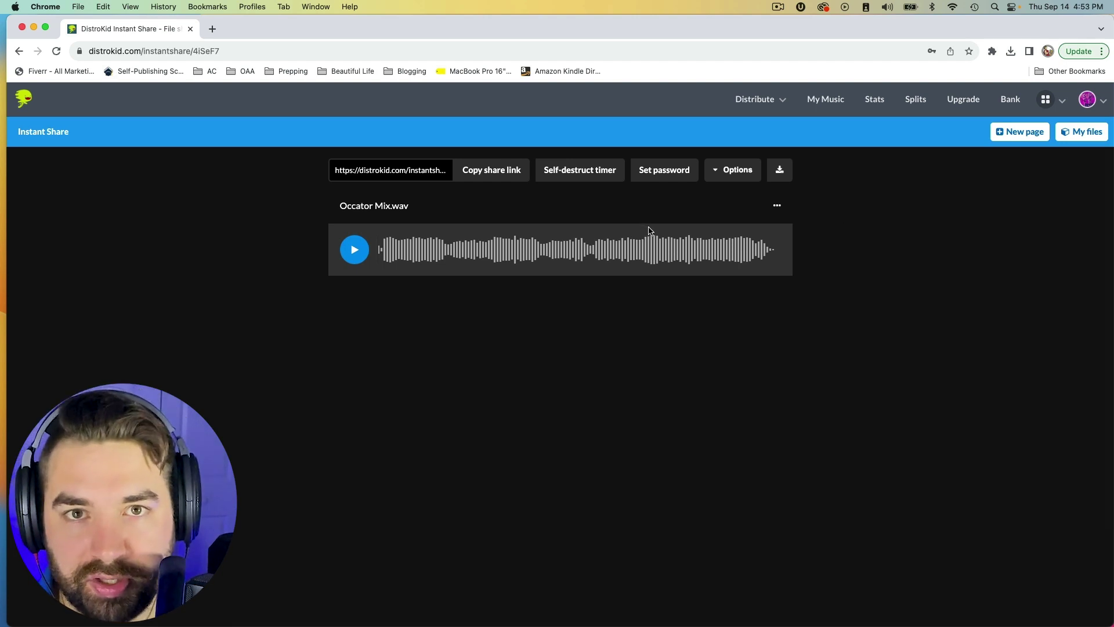
# - Return to My Music to see releases like Round Trip, Afterlife and Sedna
pyautogui.click(826, 99)
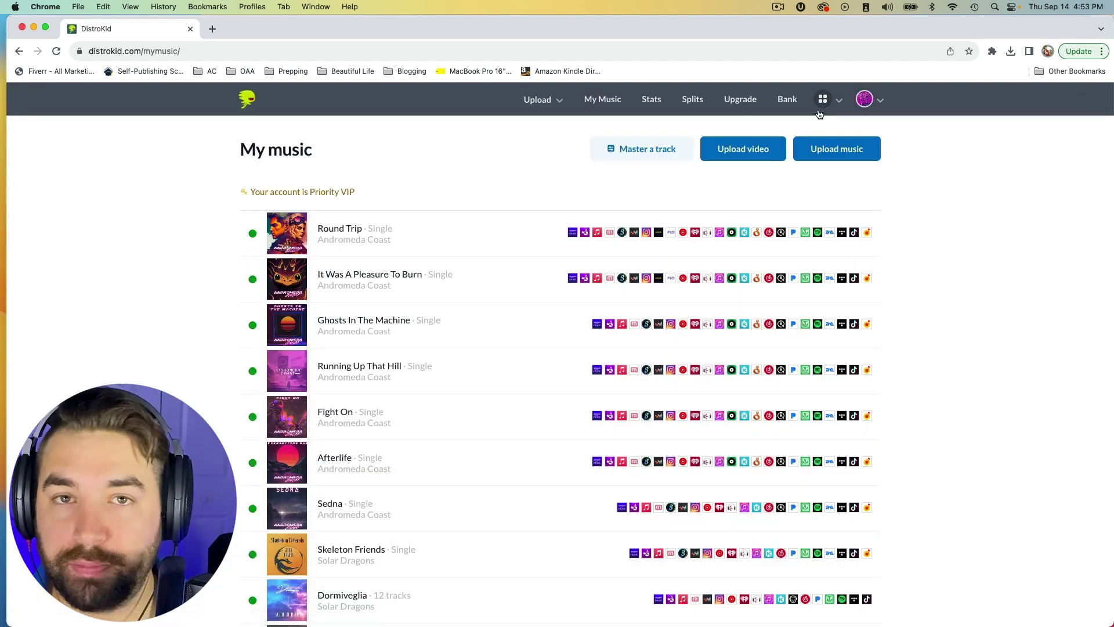